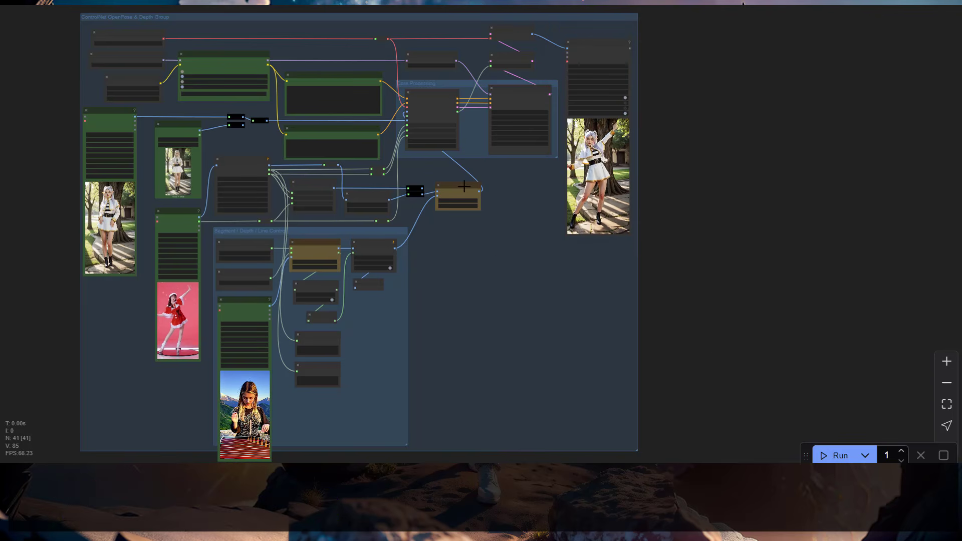
{"action": "scroll", "coordinate": [464, 186], "scroll_direction": "up", "scroll_amount": 1}
{"action": "scroll", "coordinate": [464, 187], "scroll_direction": "down", "scroll_amount": 8}
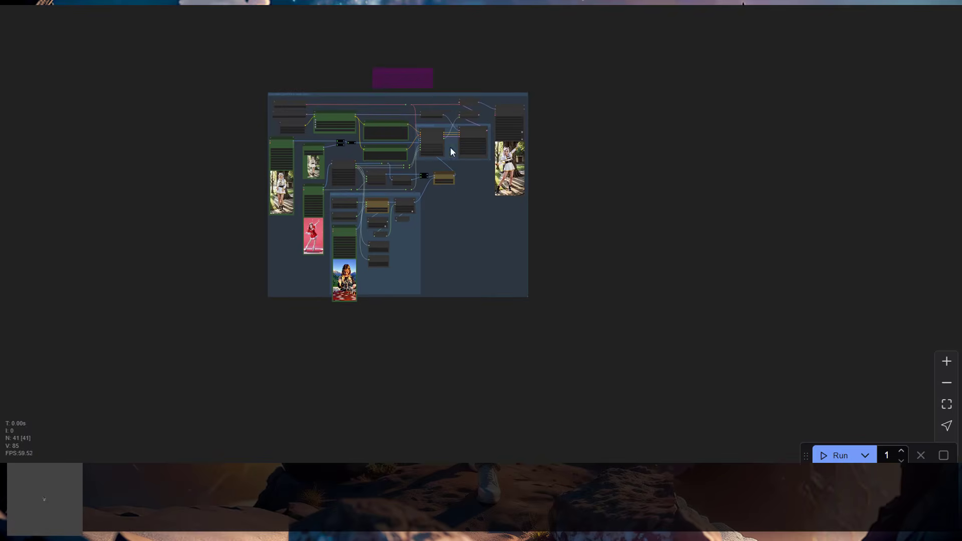
{"action": "scroll", "coordinate": [452, 150], "scroll_direction": "up", "scroll_amount": 6}
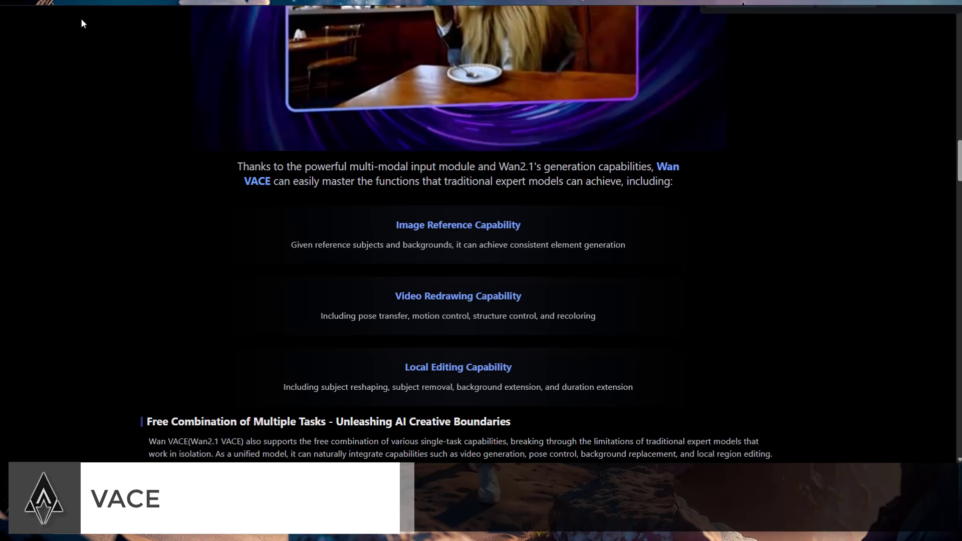
Step: Read through the Wan VACE page from its introduction, covering the core capabilities, visual inputs, multi-task combinations and the VCU input format
{"action": "scroll", "coordinate": [100, 40], "scroll_direction": "up", "scroll_amount": 5}
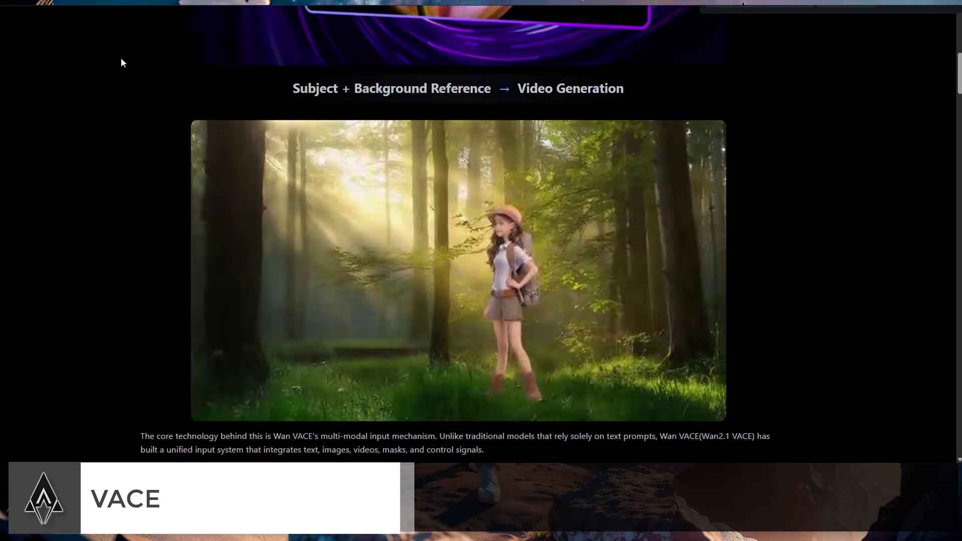
{"action": "scroll", "coordinate": [121, 63], "scroll_direction": "up", "scroll_amount": 15}
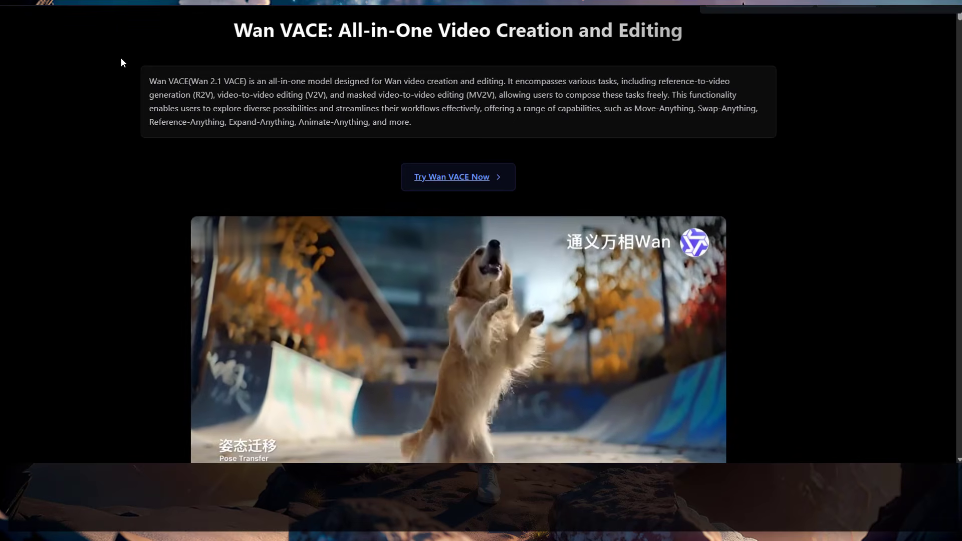
{"action": "scroll", "coordinate": [121, 63], "scroll_direction": "down", "scroll_amount": 1}
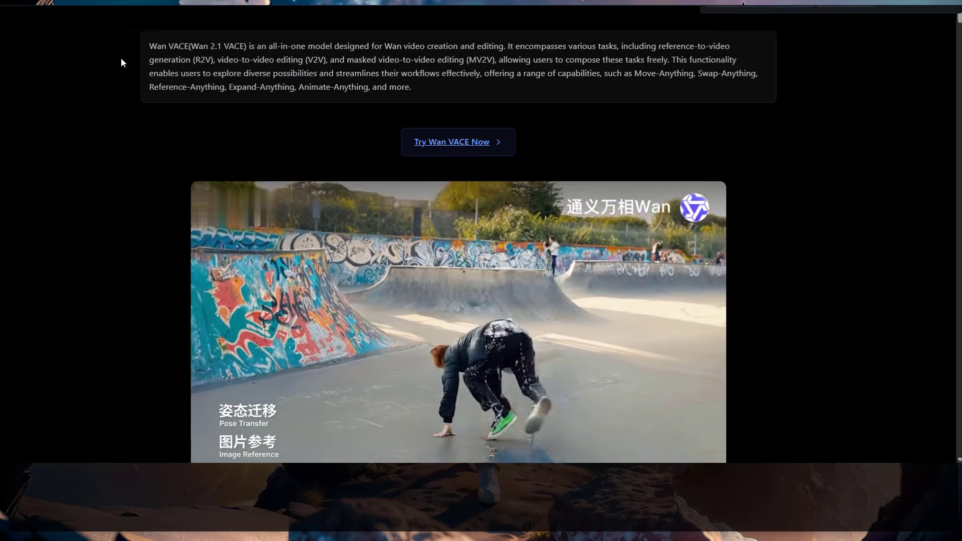
{"action": "scroll", "coordinate": [121, 59], "scroll_direction": "down", "scroll_amount": 3}
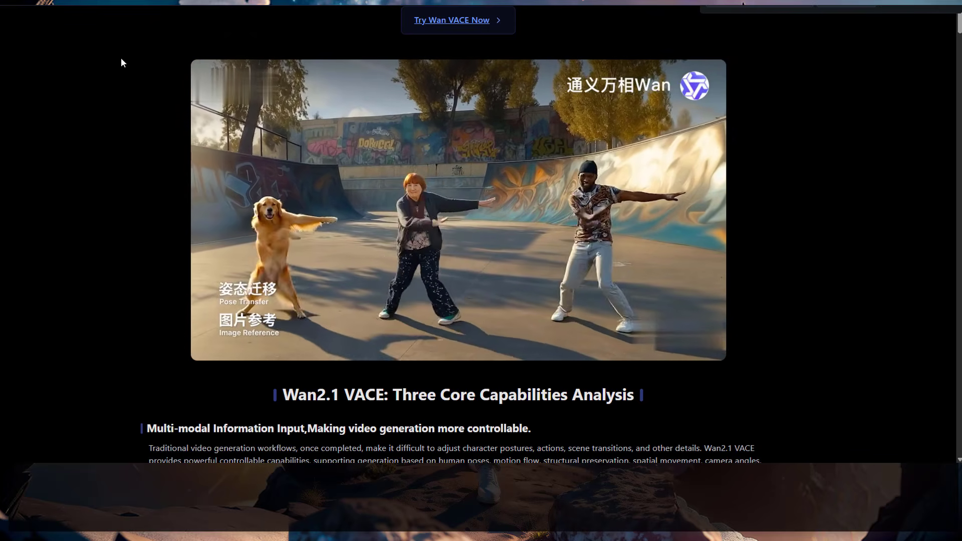
{"action": "scroll", "coordinate": [122, 59], "scroll_direction": "down", "scroll_amount": 8}
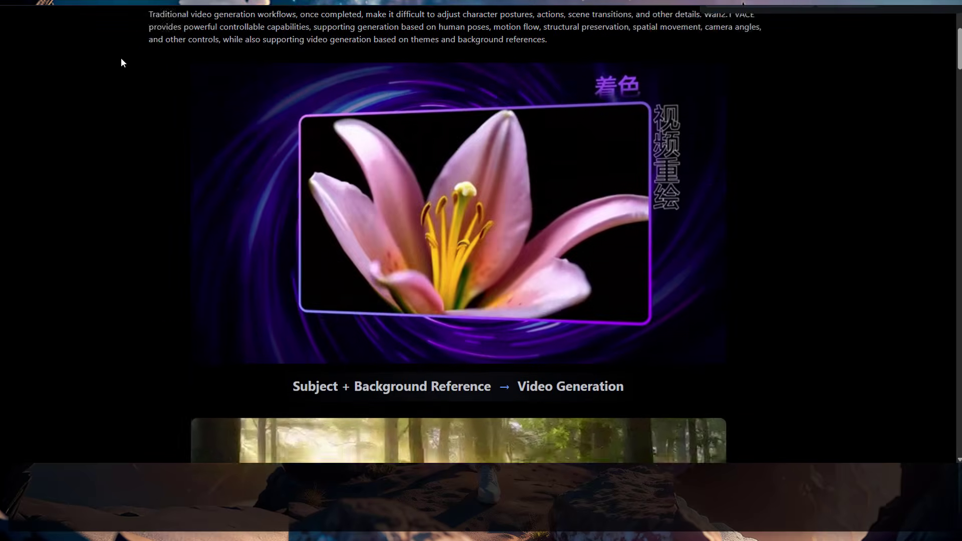
{"action": "scroll", "coordinate": [121, 59], "scroll_direction": "down", "scroll_amount": 8}
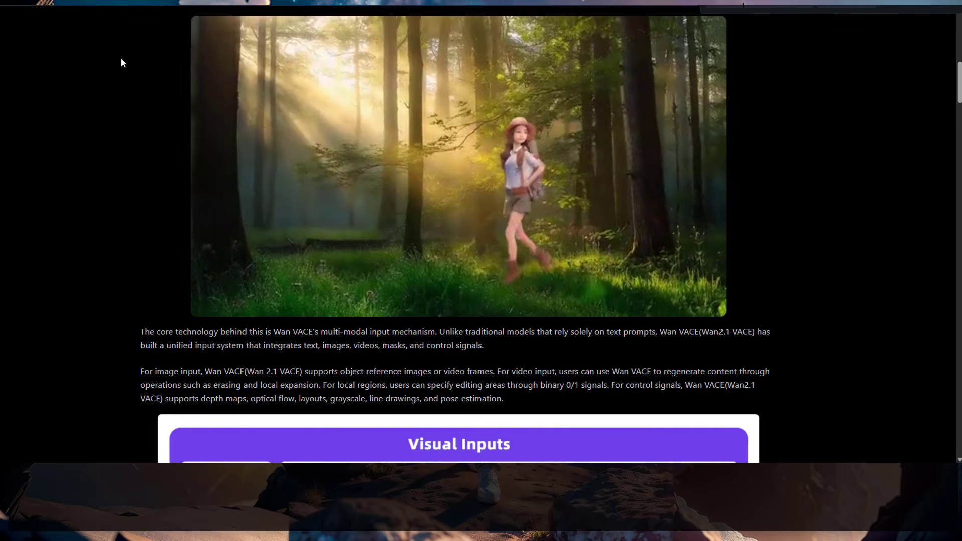
{"action": "scroll", "coordinate": [121, 59], "scroll_direction": "down", "scroll_amount": 6}
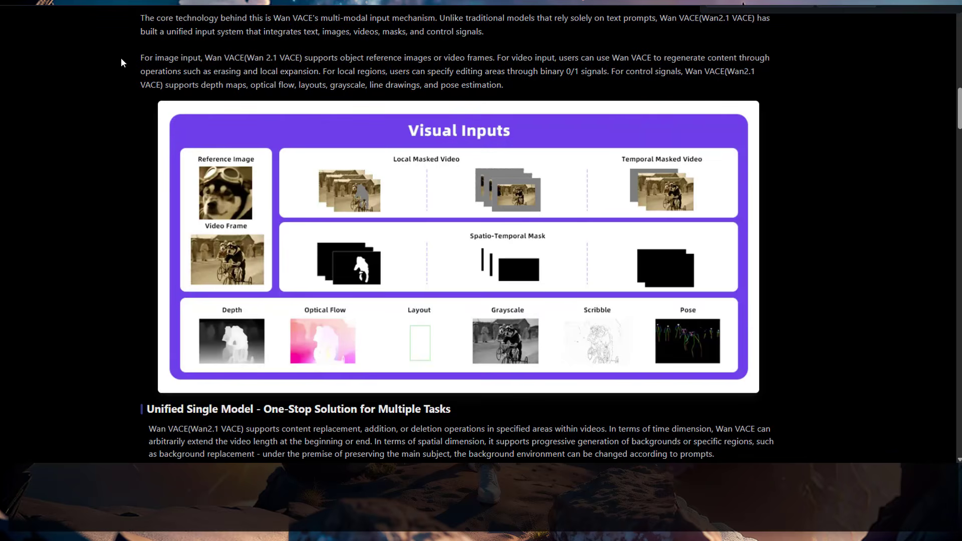
{"action": "scroll", "coordinate": [122, 58], "scroll_direction": "down", "scroll_amount": 12}
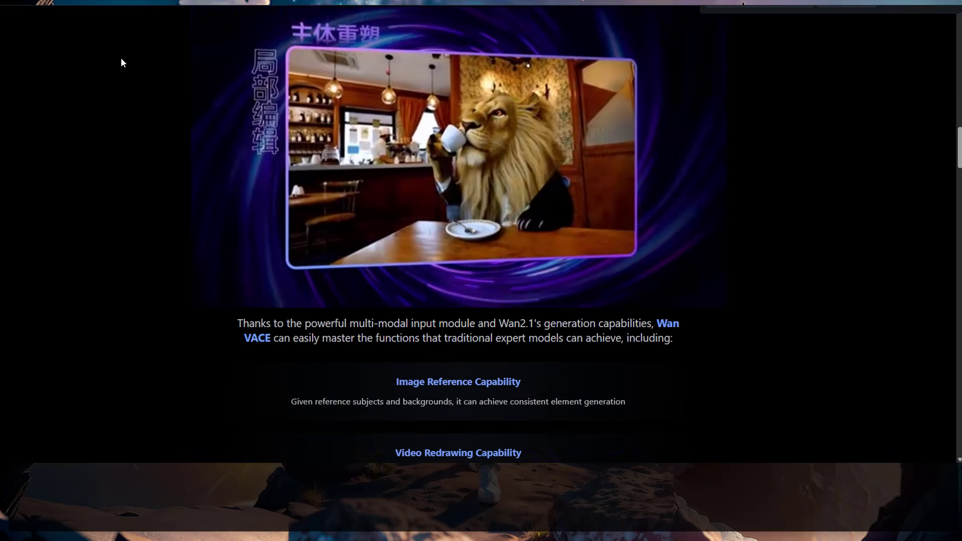
{"action": "scroll", "coordinate": [121, 58], "scroll_direction": "down", "scroll_amount": 1}
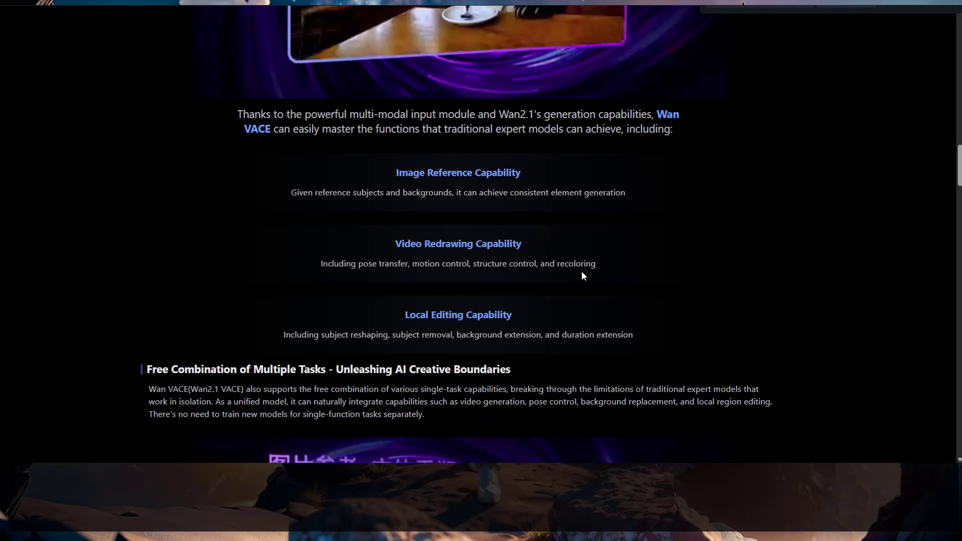
{"action": "scroll", "coordinate": [603, 258], "scroll_direction": "down", "scroll_amount": 1}
{"action": "scroll", "coordinate": [603, 257], "scroll_direction": "down", "scroll_amount": 10}
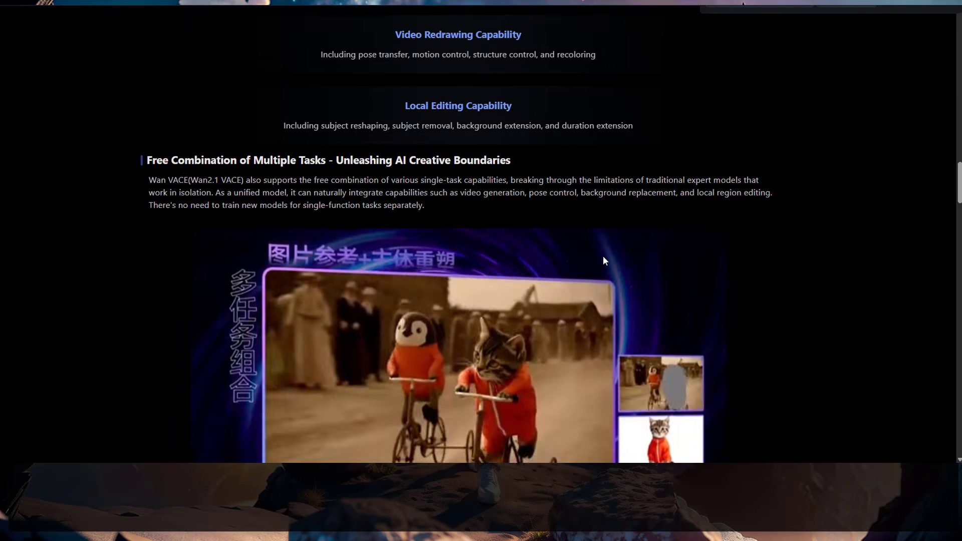
{"action": "scroll", "coordinate": [604, 260], "scroll_direction": "down", "scroll_amount": 9}
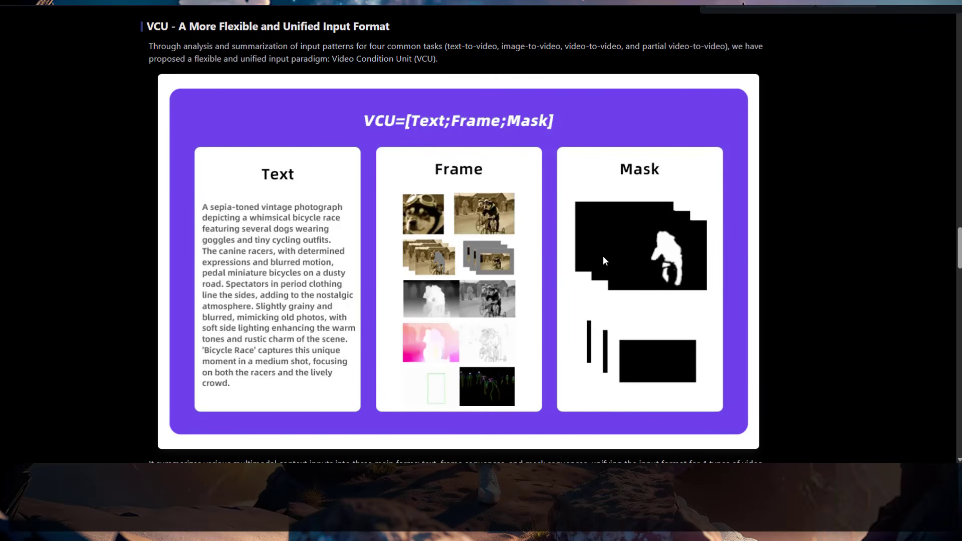
{"action": "scroll", "coordinate": [604, 258], "scroll_direction": "down", "scroll_amount": 6}
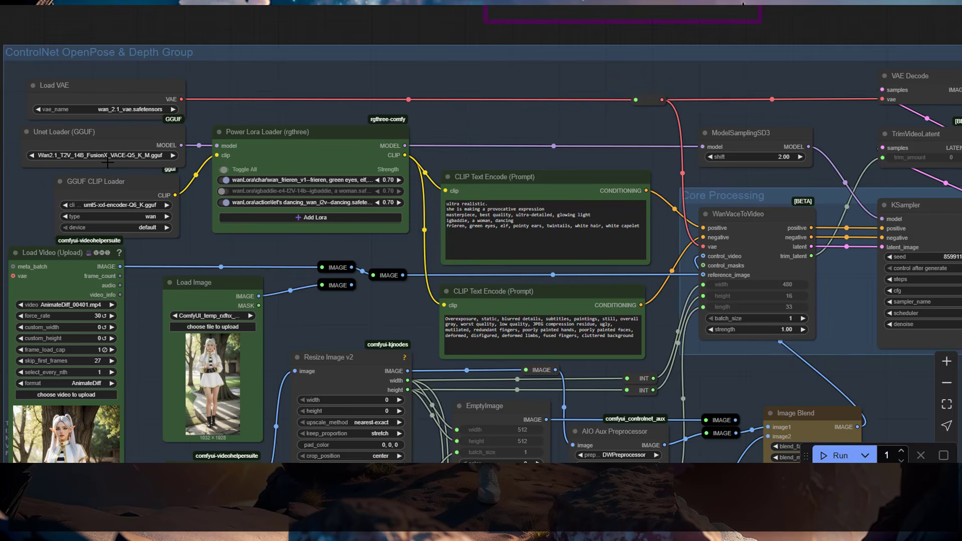
{"action": "scroll", "coordinate": [108, 162], "scroll_direction": "down", "scroll_amount": 1}
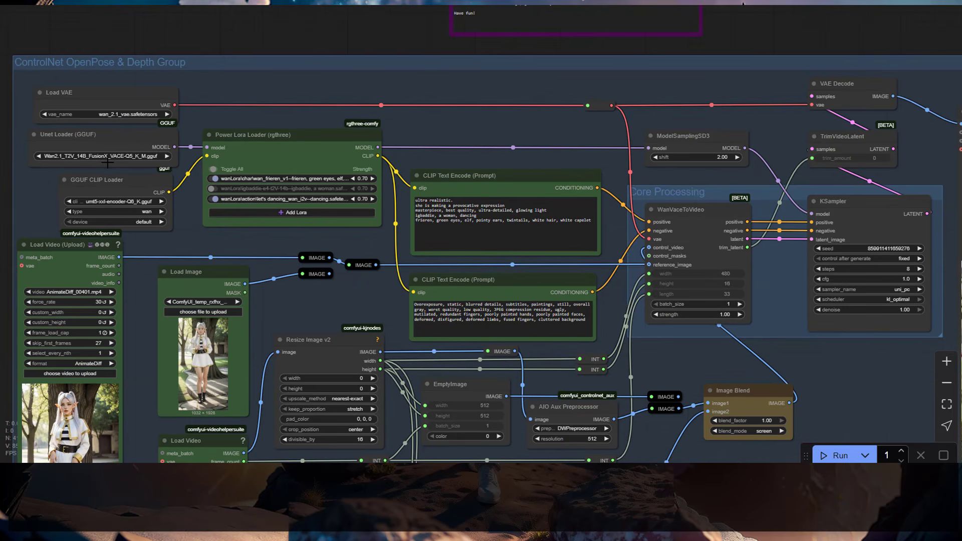
{"action": "left_click_drag", "start_coordinate": [164, 244], "coordinate": [169, 161]}
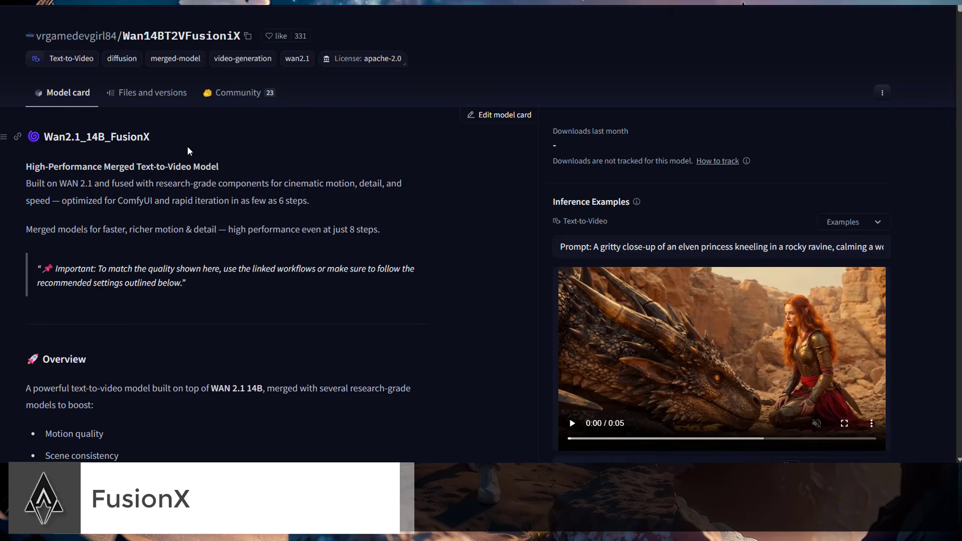
Step: Read the introduction, Overview and Inside the Fusion sections of the Wan2.1_14B_FusionX model card
{"action": "scroll", "coordinate": [164, 153], "scroll_direction": "down", "scroll_amount": 4}
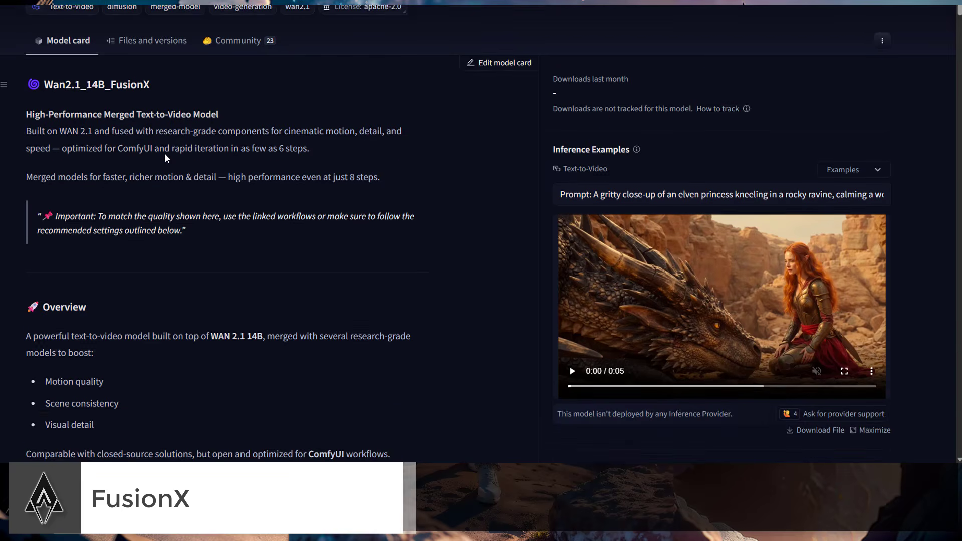
{"action": "scroll", "coordinate": [166, 157], "scroll_direction": "down", "scroll_amount": 1}
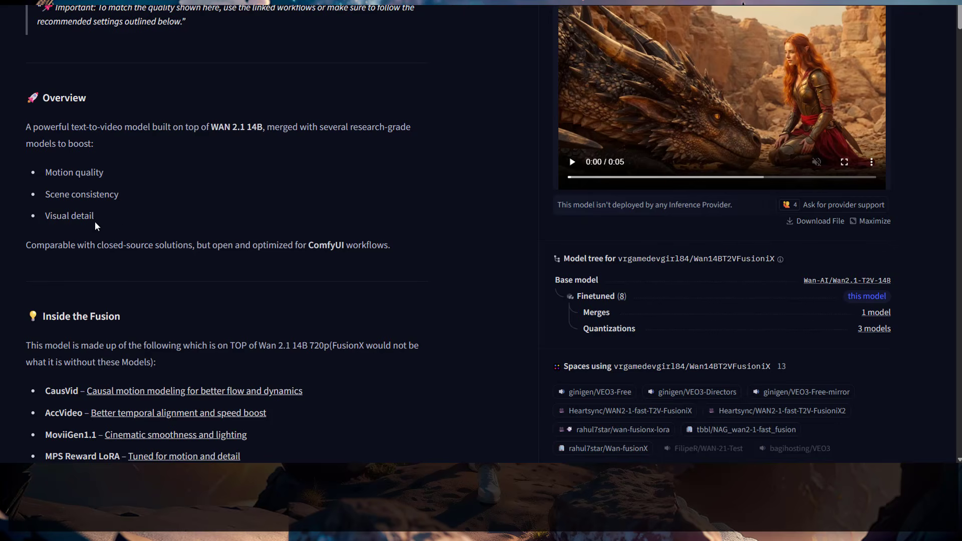
{"action": "scroll", "coordinate": [137, 222], "scroll_direction": "down", "scroll_amount": 4}
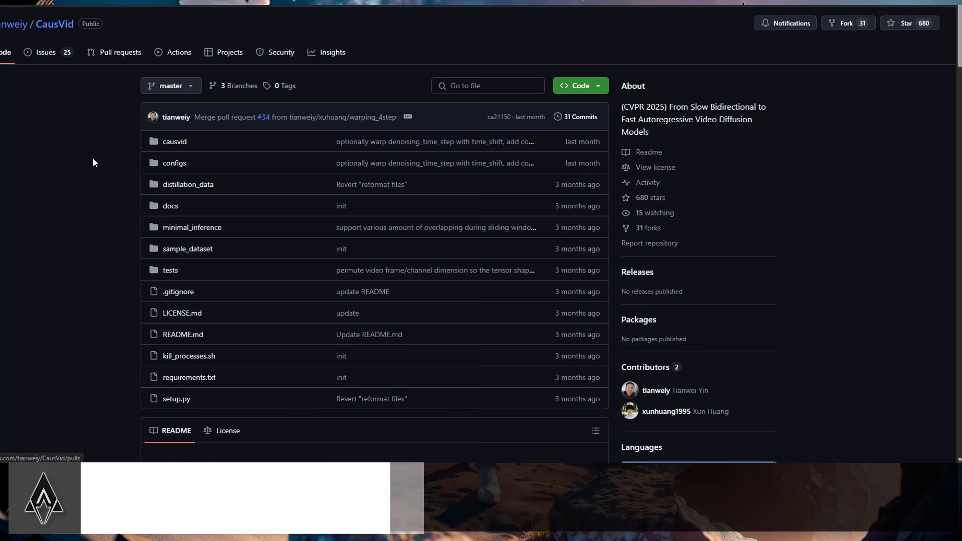
Step: Read through the CausVid repository's README, from the abstract and environment setup to the inference examples, training commands and TODO list
{"action": "scroll", "coordinate": [94, 162], "scroll_direction": "down", "scroll_amount": 4}
{"action": "scroll", "coordinate": [93, 161], "scroll_direction": "down", "scroll_amount": 4}
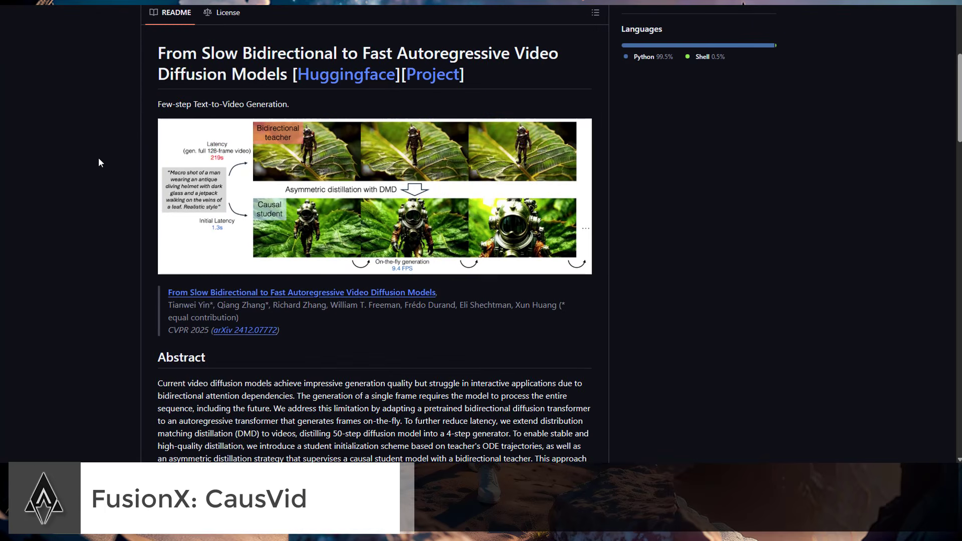
{"action": "scroll", "coordinate": [99, 163], "scroll_direction": "down", "scroll_amount": 2}
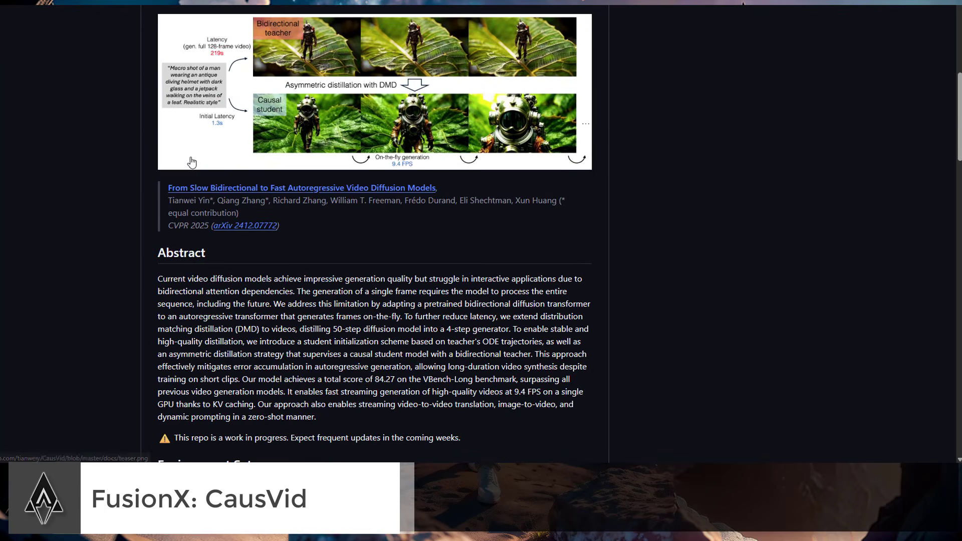
{"action": "scroll", "coordinate": [192, 164], "scroll_direction": "down", "scroll_amount": 2}
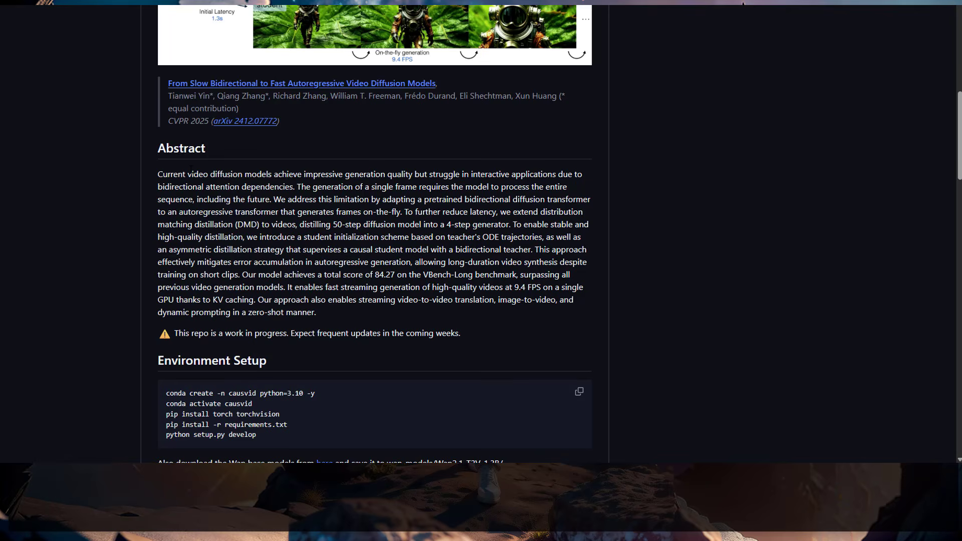
{"action": "scroll", "coordinate": [191, 169], "scroll_direction": "down", "scroll_amount": 6}
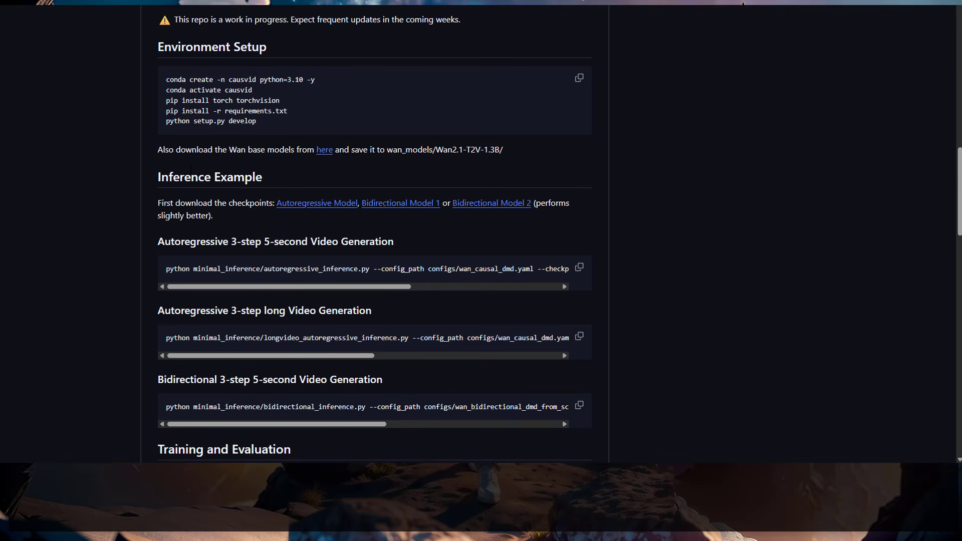
{"action": "scroll", "coordinate": [190, 169], "scroll_direction": "down", "scroll_amount": 2}
{"action": "scroll", "coordinate": [191, 169], "scroll_direction": "down", "scroll_amount": 3}
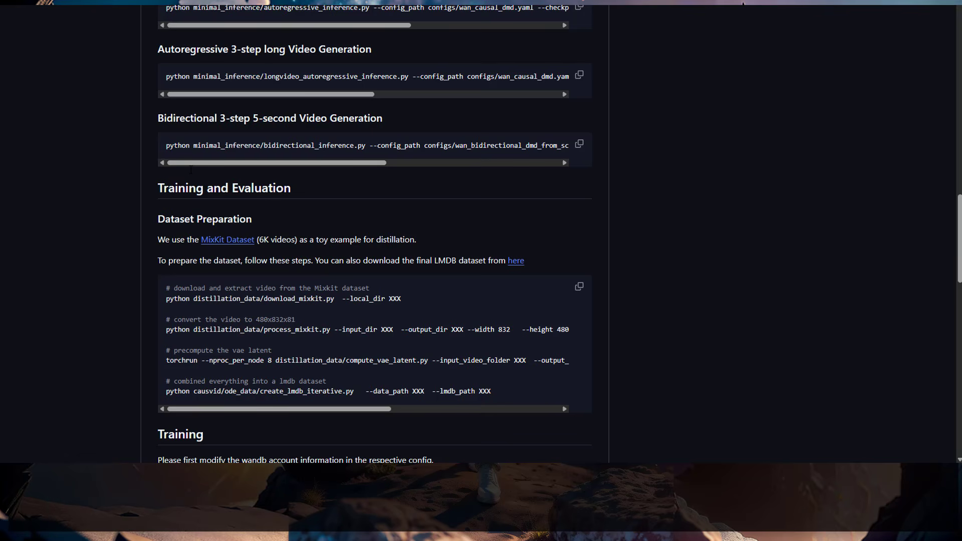
{"action": "scroll", "coordinate": [191, 169], "scroll_direction": "down", "scroll_amount": 9}
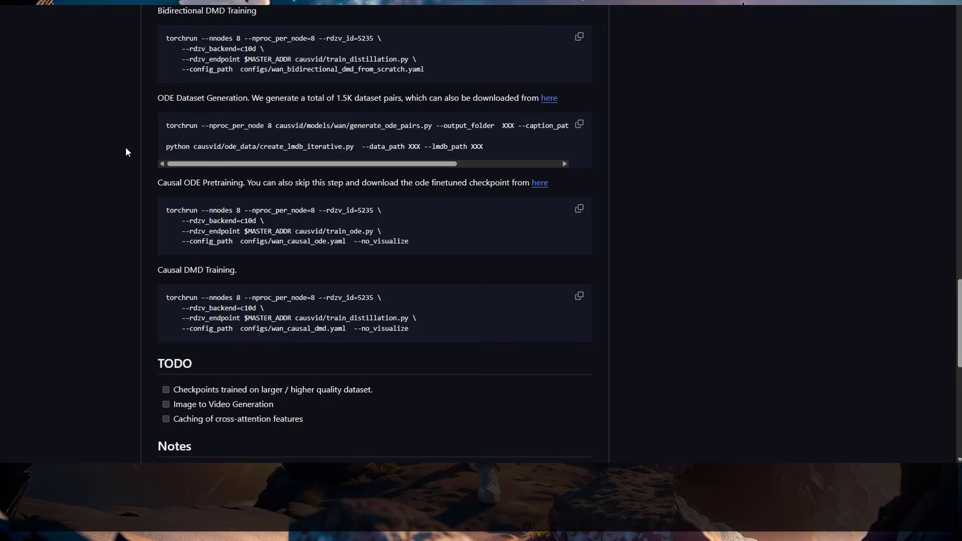
{"action": "scroll", "coordinate": [126, 152], "scroll_direction": "down", "scroll_amount": 4}
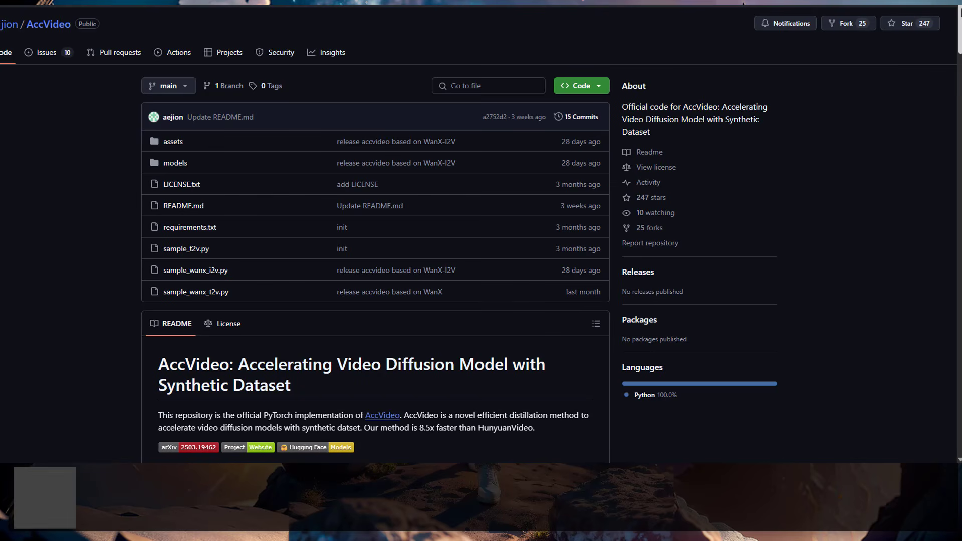
Step: Examine the AccVideo repository's README introduction, News list and HunyuanT2V demo section
{"action": "scroll", "coordinate": [960, 25], "scroll_direction": "down", "scroll_amount": 1}
{"action": "scroll", "coordinate": [959, 25], "scroll_direction": "down", "scroll_amount": 1}
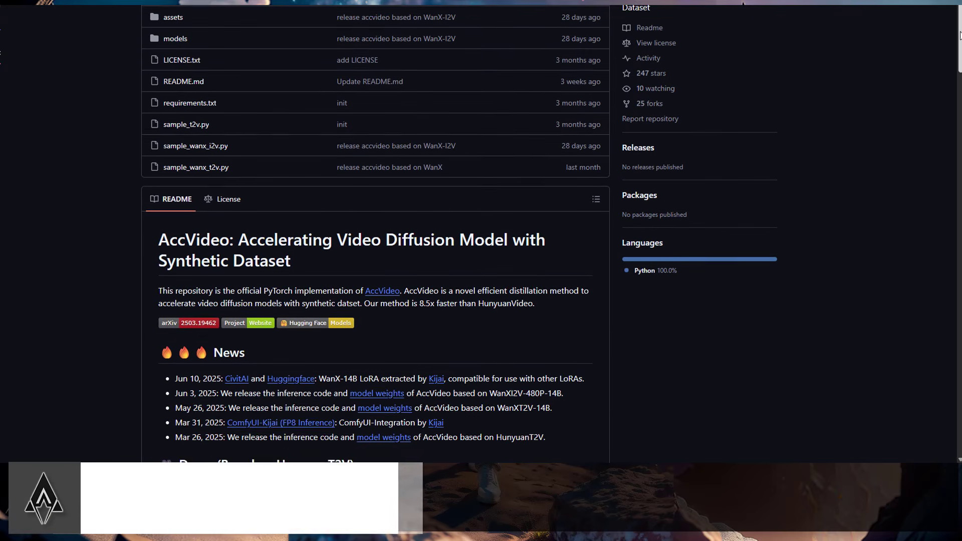
{"action": "scroll", "coordinate": [900, 83], "scroll_direction": "down", "scroll_amount": 2}
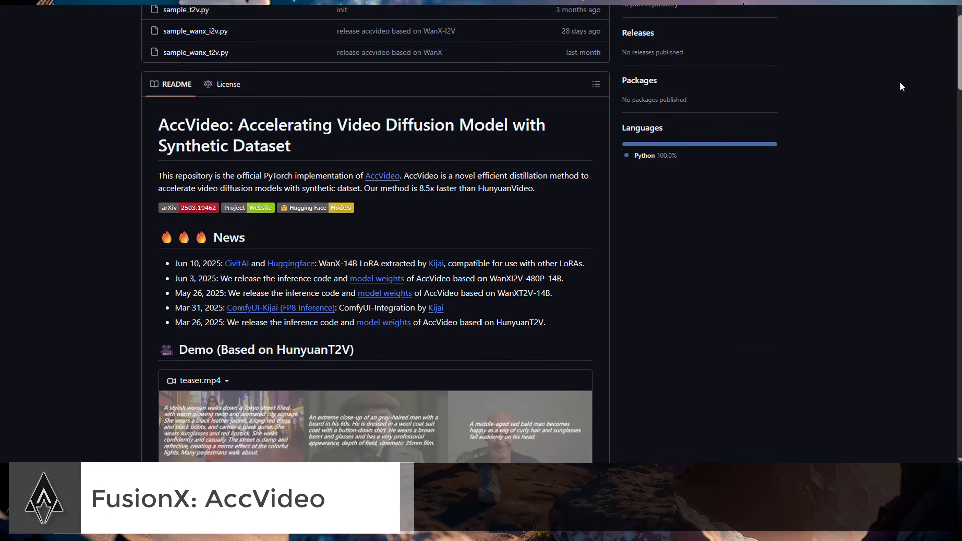
{"action": "scroll", "coordinate": [900, 82], "scroll_direction": "down", "scroll_amount": 8}
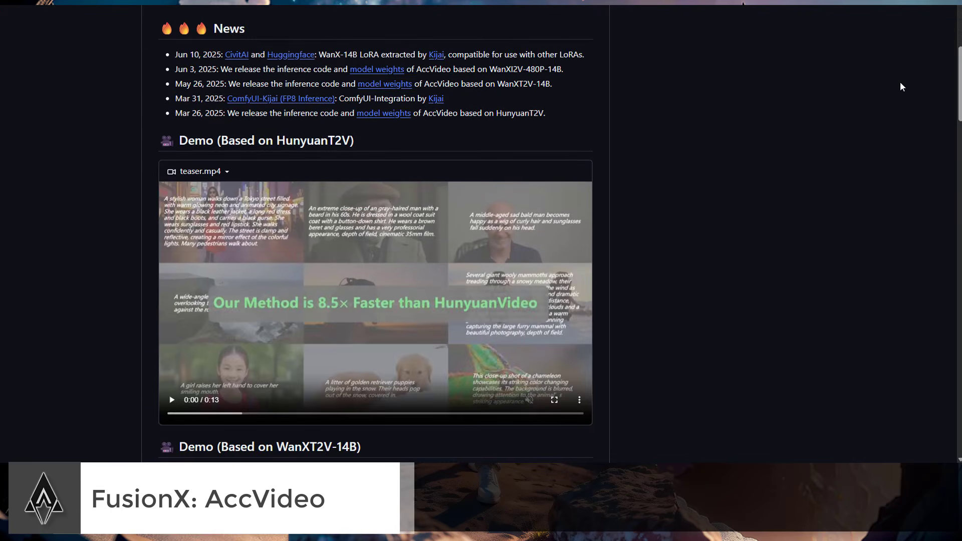
{"action": "scroll", "coordinate": [899, 82], "scroll_direction": "up", "scroll_amount": 2}
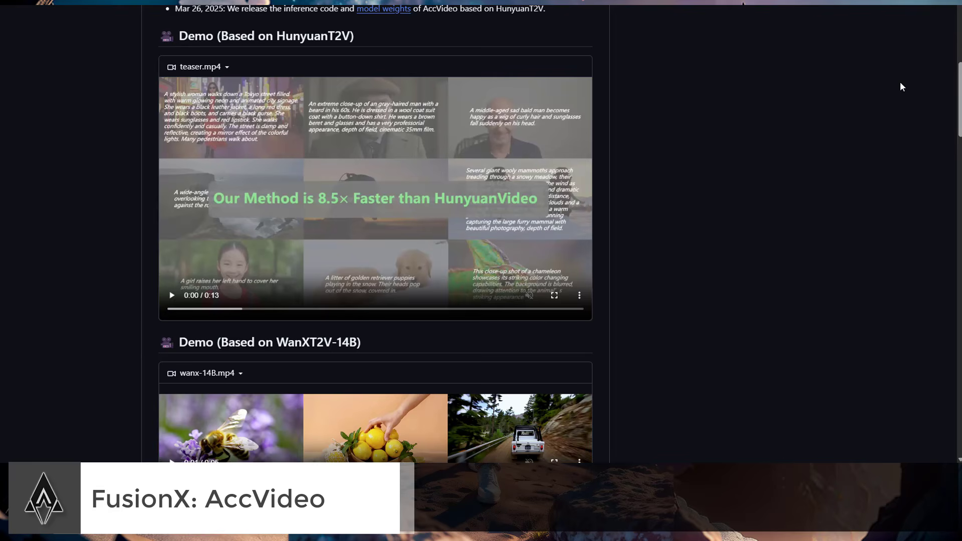
Step: Play the AccVideo demo videos teaser.mp4, wanx-14B.mp4 and wanx_i2v.mp4, and view the Open-source Plan below them
{"action": "left_click", "coordinate": [171, 295]}
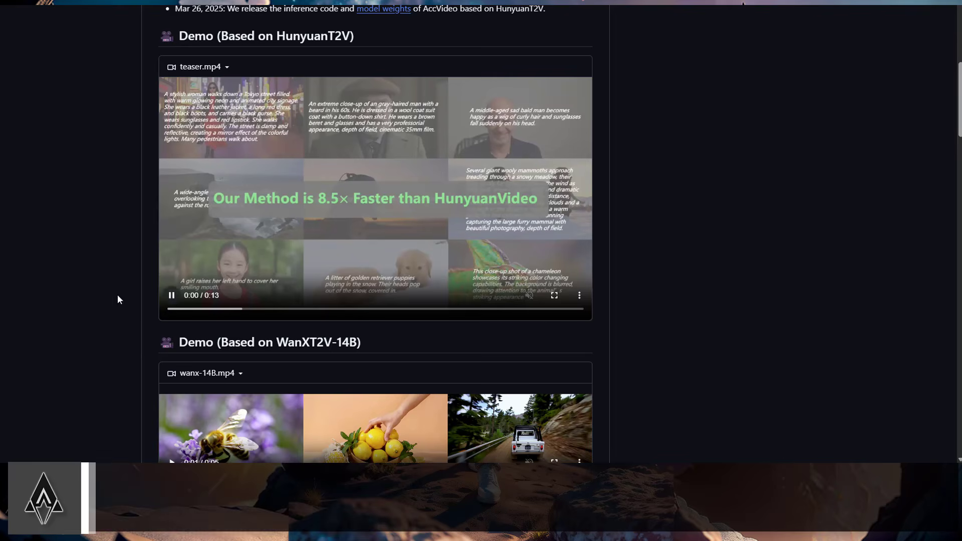
{"action": "scroll", "coordinate": [75, 299], "scroll_direction": "down", "scroll_amount": 3}
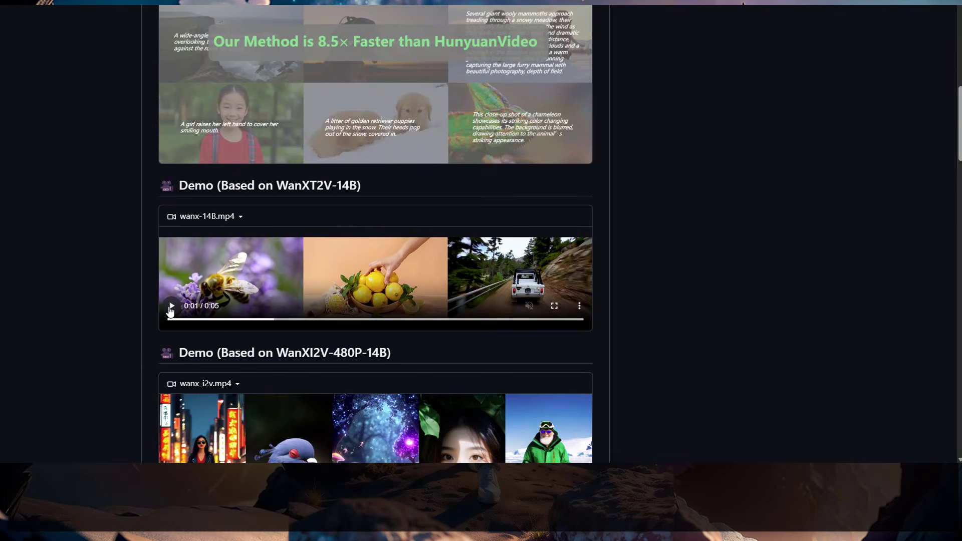
{"action": "left_click", "coordinate": [170, 305]}
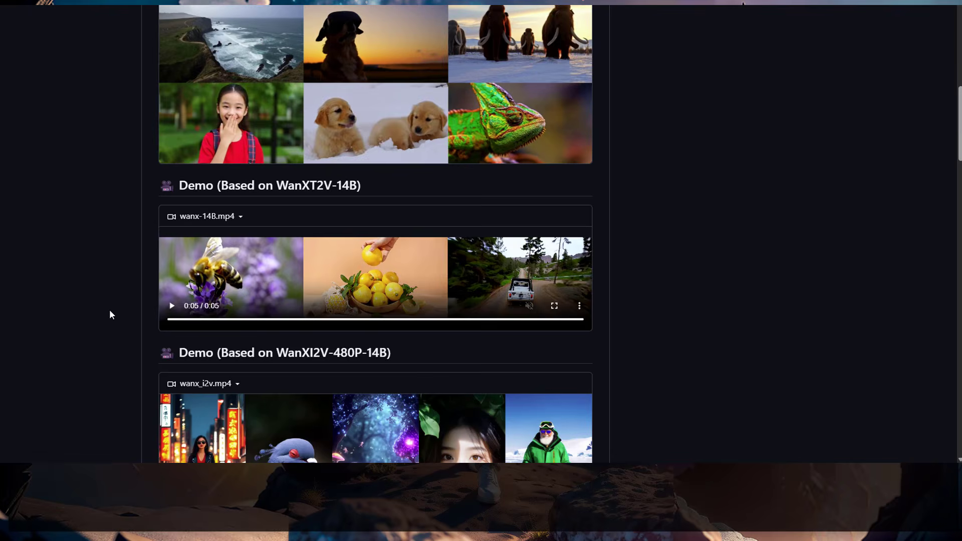
{"action": "scroll", "coordinate": [109, 308], "scroll_direction": "down", "scroll_amount": 2}
{"action": "left_click", "coordinate": [172, 415]}
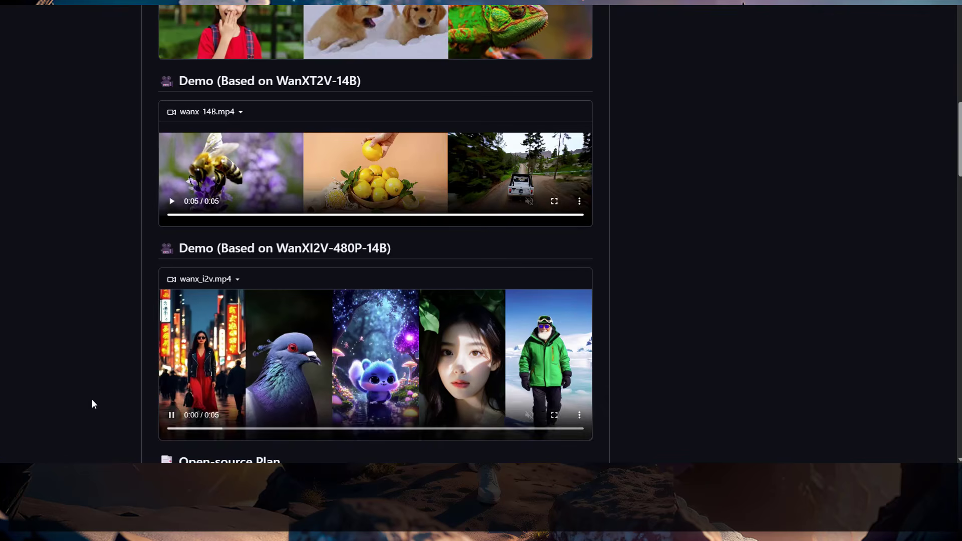
{"action": "scroll", "coordinate": [92, 399], "scroll_direction": "down", "scroll_amount": 2}
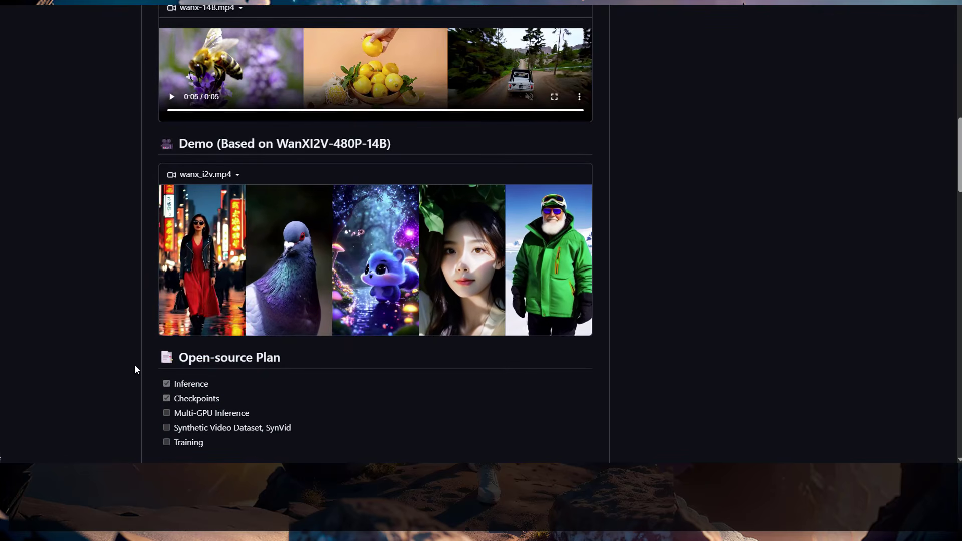
Step: Read the MoviiGen 1.1 README introduction and the Wan2.1-Fun-Reward-LoRAs model card's introduction and LoRA table
{"action": "scroll", "coordinate": [112, 323], "scroll_direction": "down", "scroll_amount": 3}
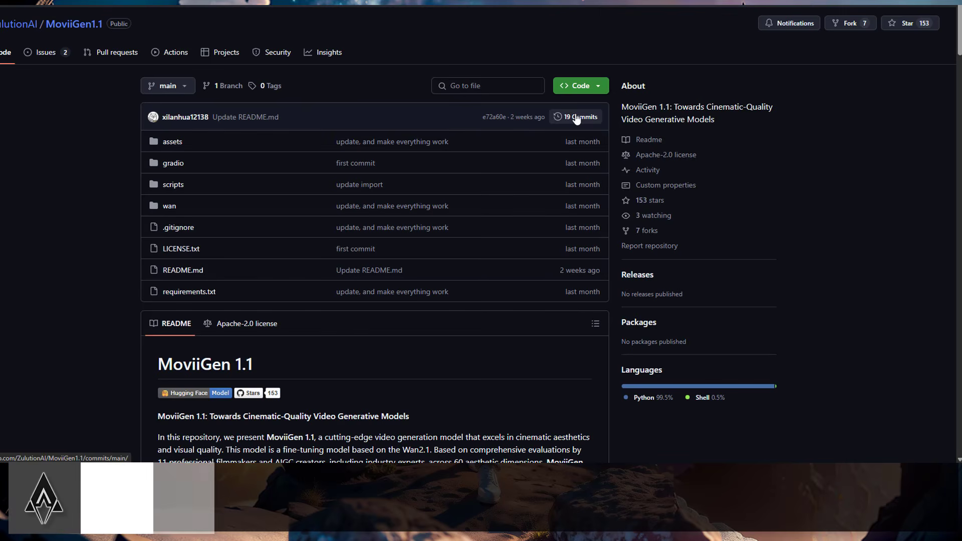
{"action": "scroll", "coordinate": [576, 119], "scroll_direction": "down", "scroll_amount": 7}
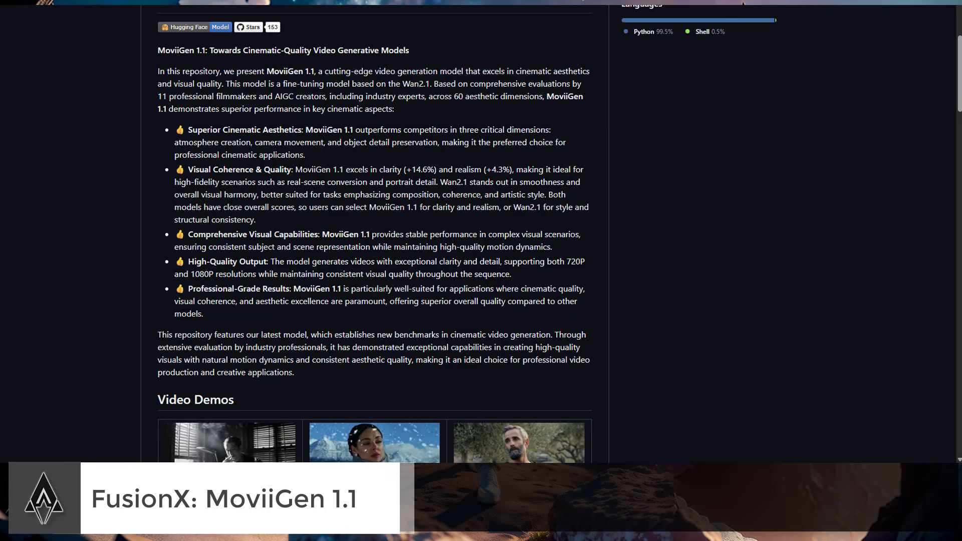
{"action": "scroll", "coordinate": [267, 193], "scroll_direction": "down", "scroll_amount": 4}
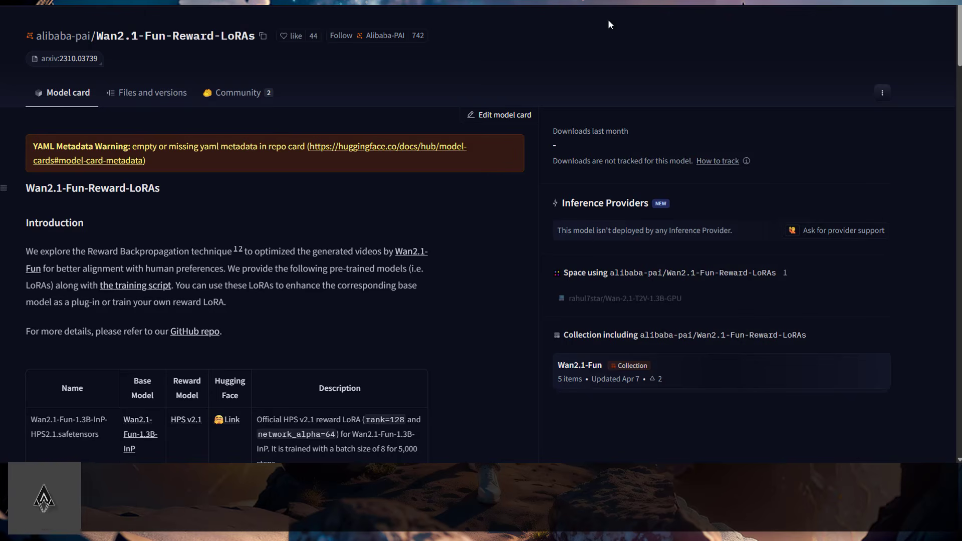
{"action": "scroll", "coordinate": [210, 101], "scroll_direction": "down", "scroll_amount": 4}
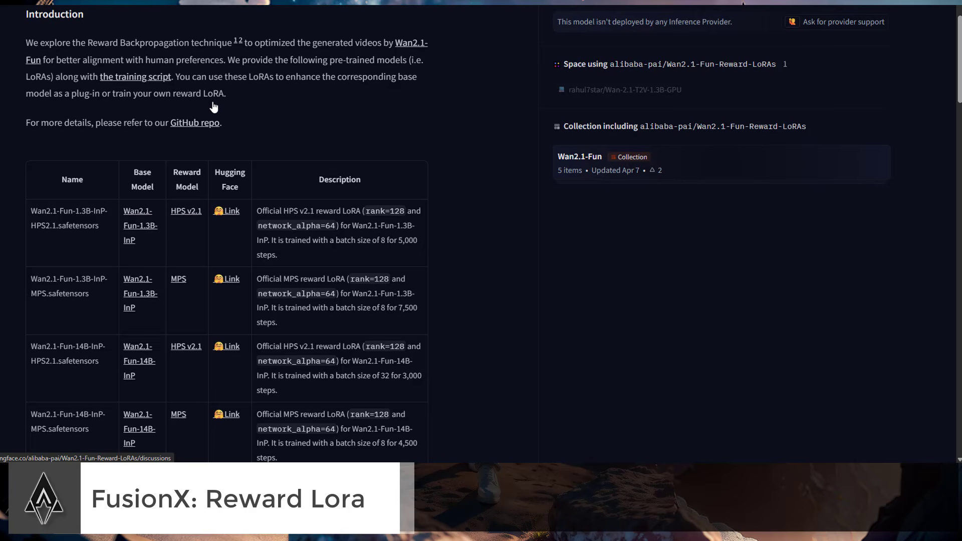
{"action": "scroll", "coordinate": [214, 105], "scroll_direction": "up", "scroll_amount": 2}
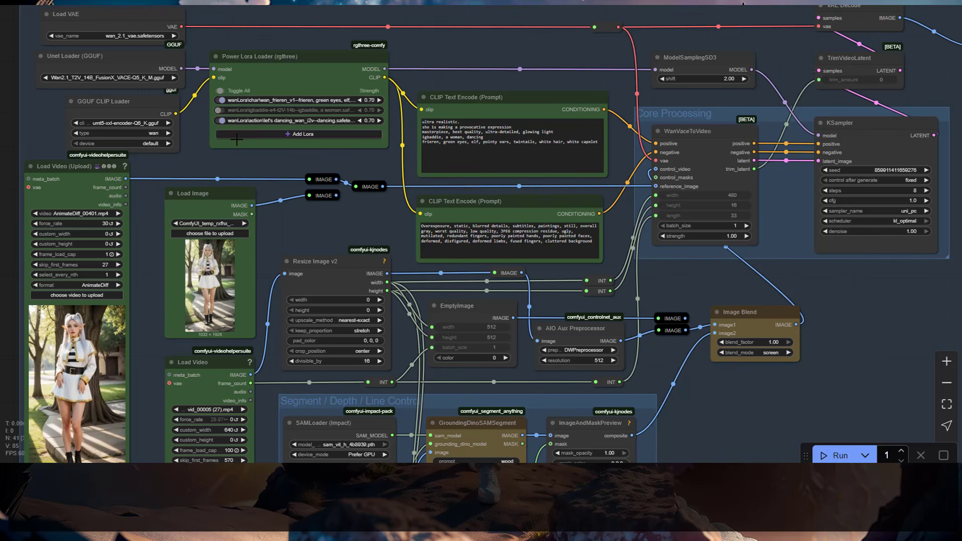
Step: Survey the overall layout of the ControlNet OpenPose & Depth Group, including its Core Processing and Segment / Depth / Line Control subgroups
{"action": "scroll", "coordinate": [272, 148], "scroll_direction": "down", "scroll_amount": 5}
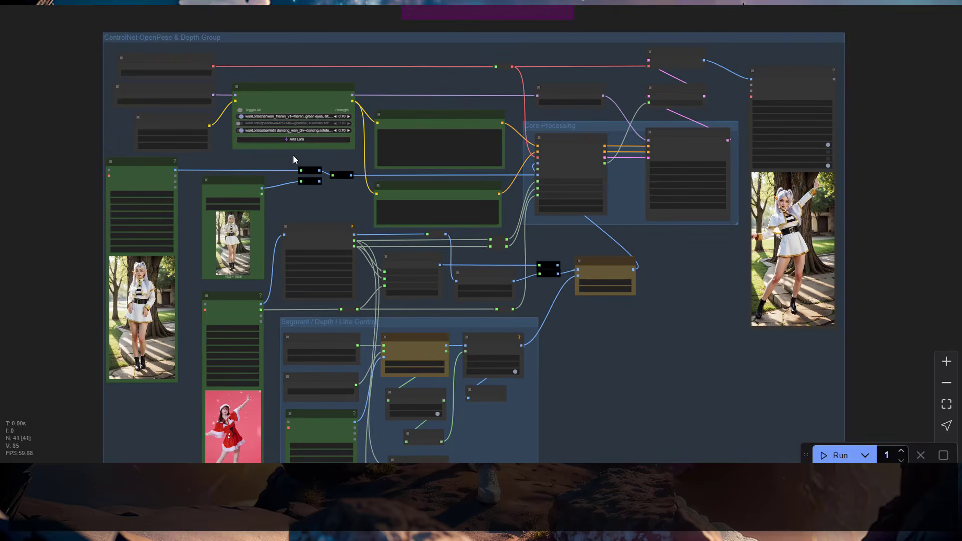
{"action": "left_click_drag", "start_coordinate": [274, 148], "coordinate": [260, 128]}
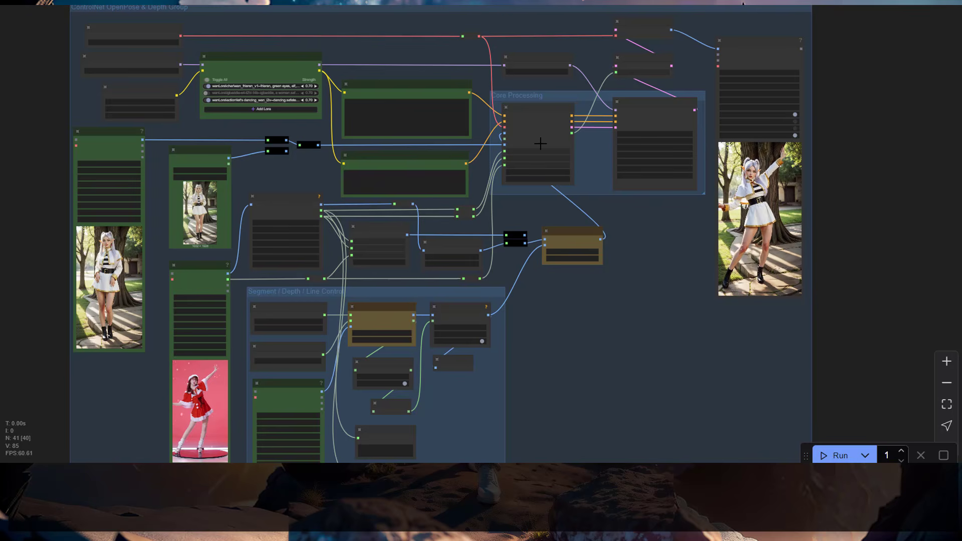
{"action": "scroll", "coordinate": [540, 144], "scroll_direction": "down", "scroll_amount": 3}
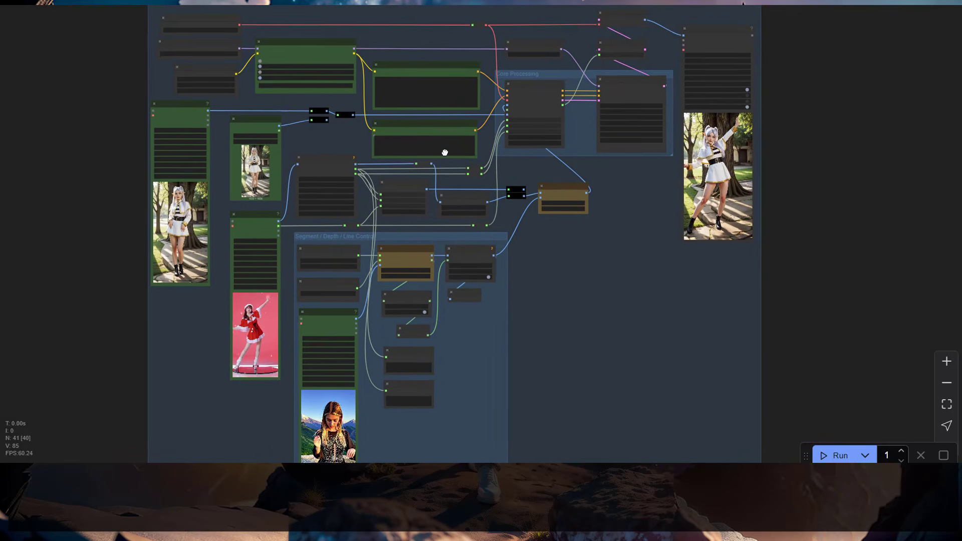
{"action": "scroll", "coordinate": [445, 151], "scroll_direction": "down", "scroll_amount": 2}
{"action": "scroll", "coordinate": [358, 105], "scroll_direction": "up", "scroll_amount": 2}
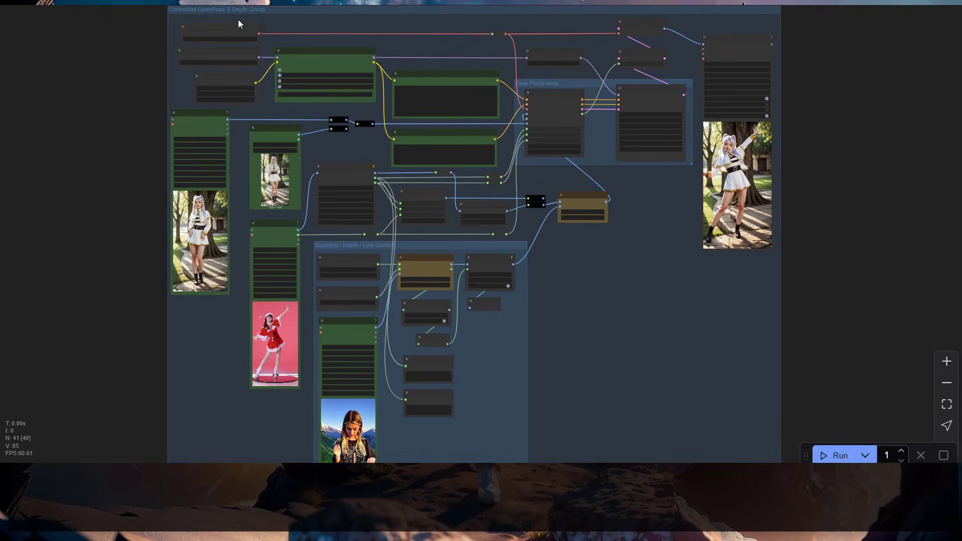
{"action": "scroll", "coordinate": [237, 19], "scroll_direction": "up", "scroll_amount": 3}
{"action": "left_click_drag", "start_coordinate": [236, 20], "coordinate": [223, 38]}
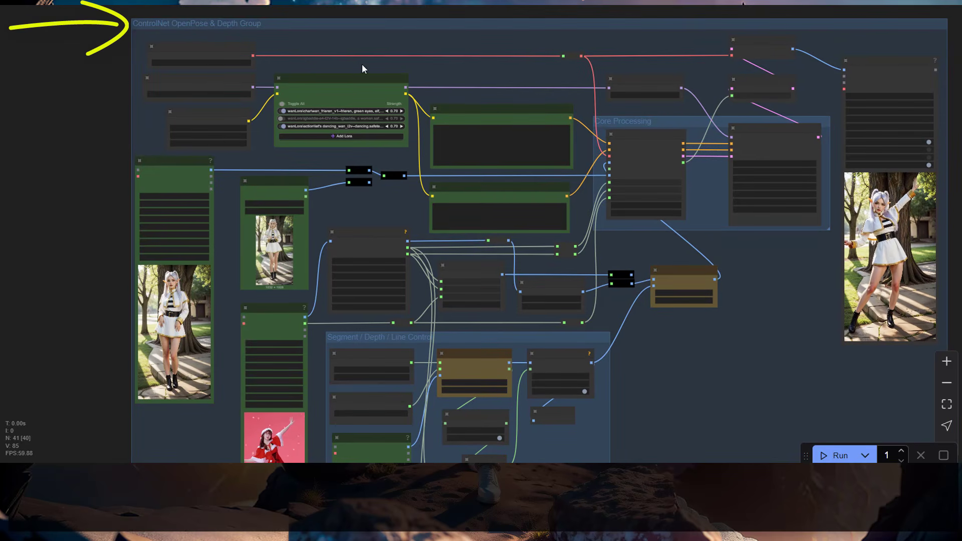
Step: View the entire OG One workflow and locate its ControlNet OpenPose & Depth Group and the neighbouring output group
{"action": "key", "text": "."}
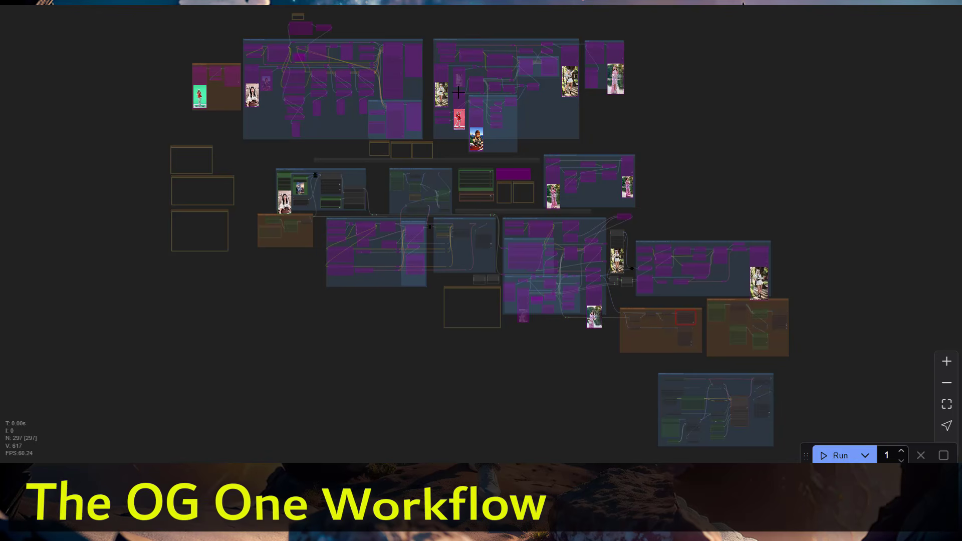
{"action": "scroll", "coordinate": [458, 91], "scroll_direction": "up", "scroll_amount": 3}
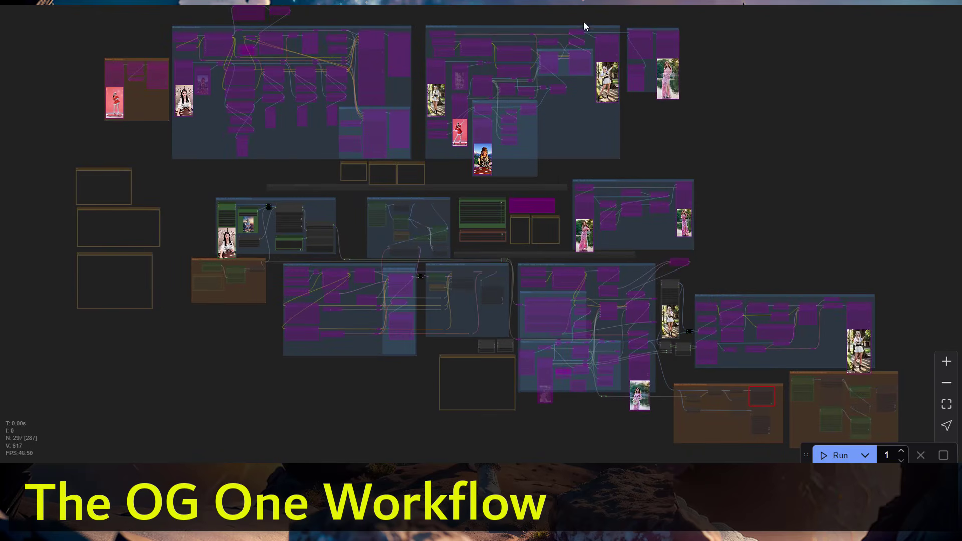
{"action": "scroll", "coordinate": [620, 100], "scroll_direction": "up", "scroll_amount": 5}
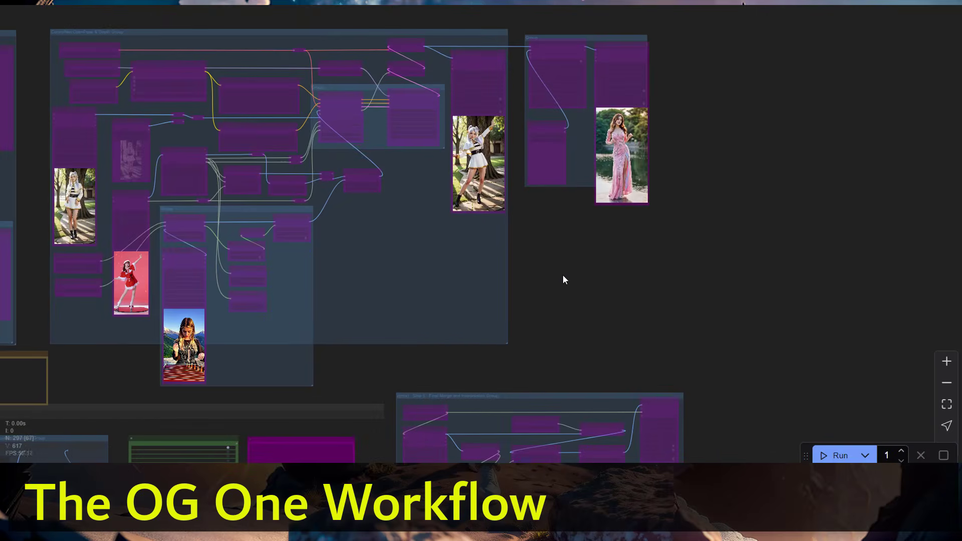
{"action": "left_click_drag", "start_coordinate": [563, 274], "coordinate": [648, 282]}
{"action": "scroll", "coordinate": [647, 286], "scroll_direction": "up", "scroll_amount": 1}
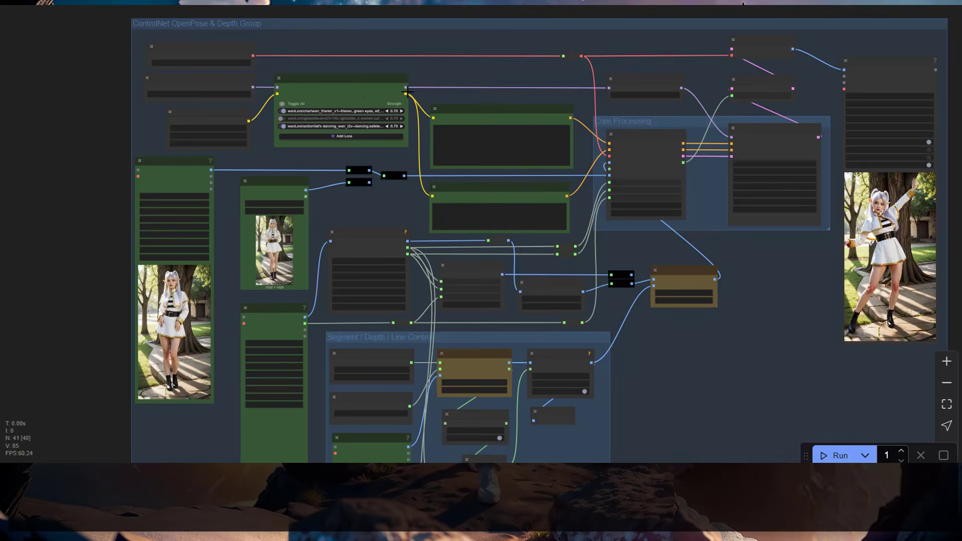
Step: Inspect the standalone ControlNet group's Load VAE, Unet Loader (GGUF), GGUF CLIP Loader and Power Lora Loader nodes
{"action": "scroll", "coordinate": [489, 94], "scroll_direction": "down", "scroll_amount": 2}
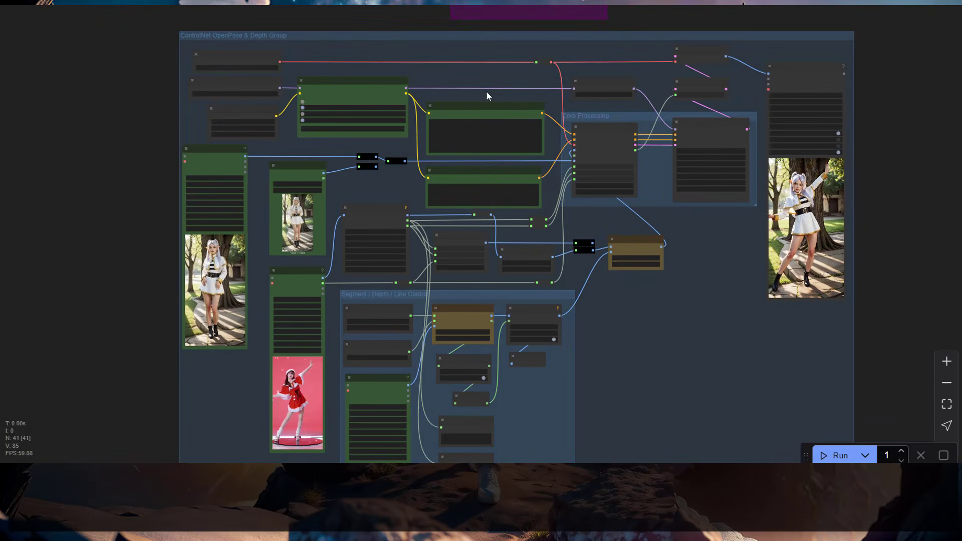
{"action": "left_click_drag", "start_coordinate": [489, 95], "coordinate": [404, 83]}
{"action": "scroll", "coordinate": [404, 52], "scroll_direction": "down", "scroll_amount": 2}
{"action": "scroll", "coordinate": [405, 52], "scroll_direction": "down", "scroll_amount": 1}
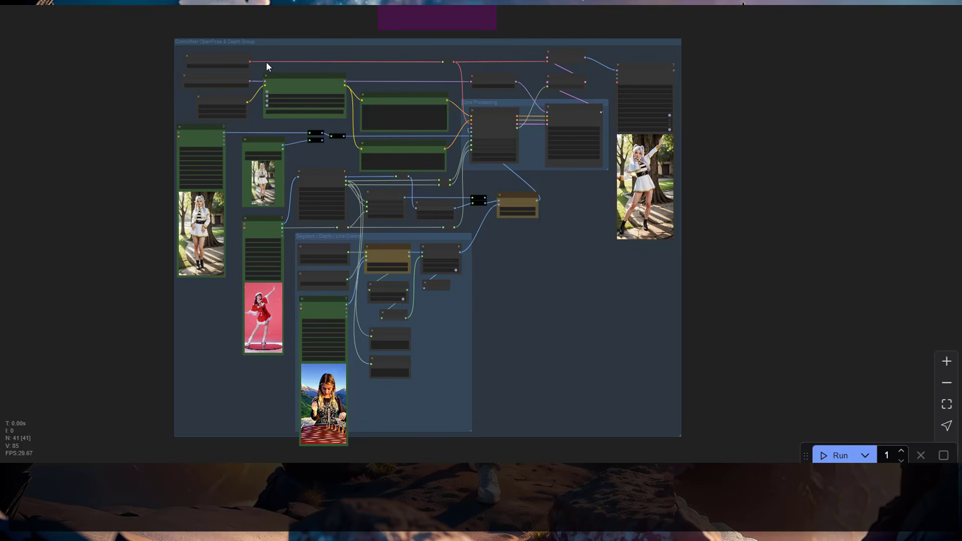
{"action": "scroll", "coordinate": [266, 61], "scroll_direction": "up", "scroll_amount": 7}
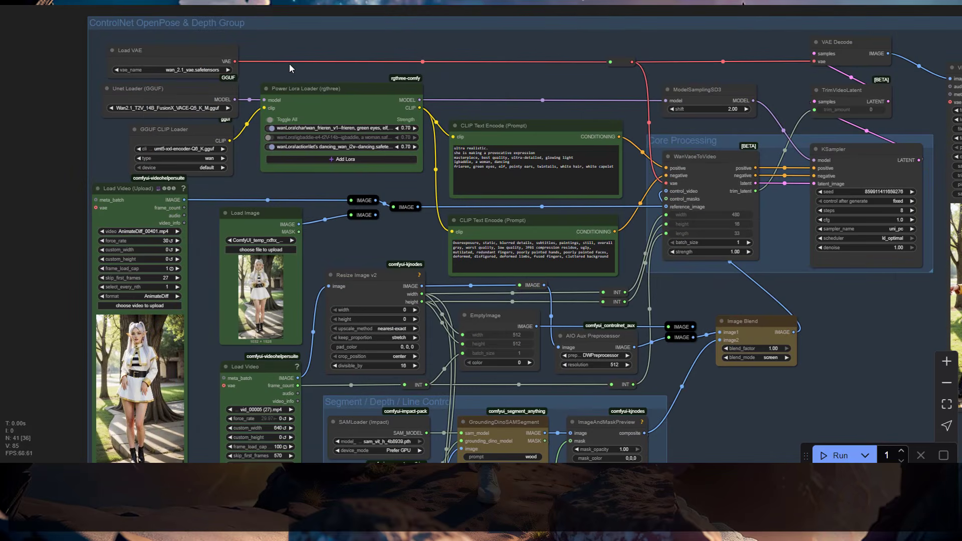
{"action": "scroll", "coordinate": [290, 63], "scroll_direction": "up", "scroll_amount": 2}
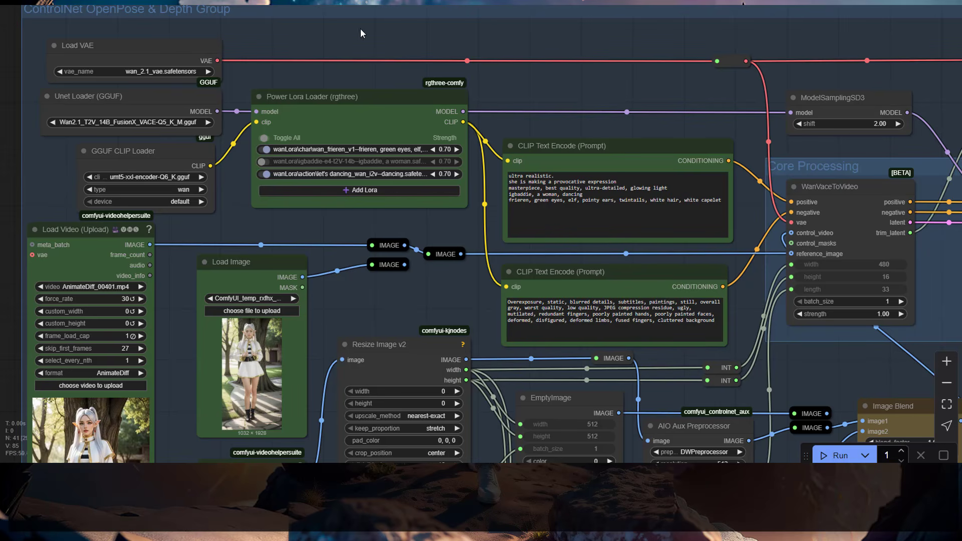
{"action": "scroll", "coordinate": [236, 56], "scroll_direction": "down", "scroll_amount": 5}
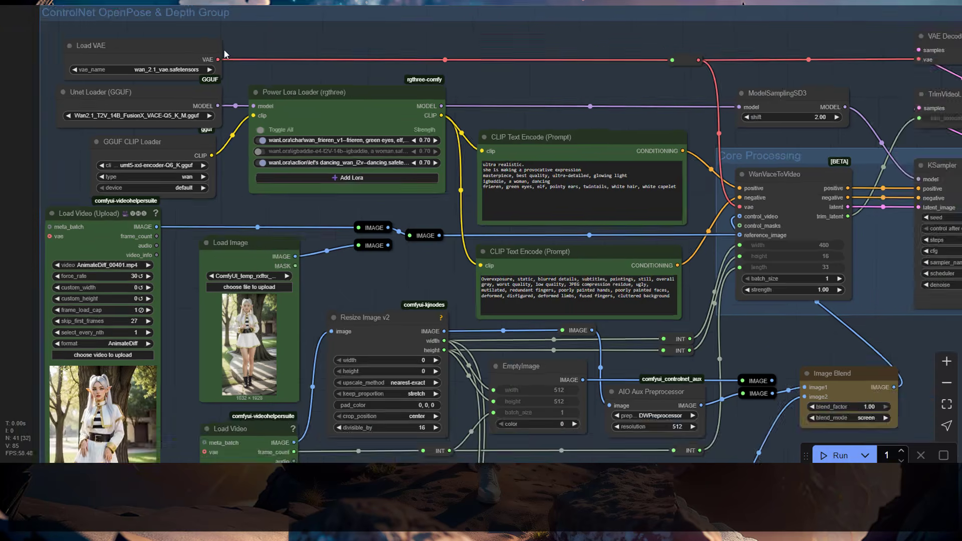
{"action": "scroll", "coordinate": [244, 67], "scroll_direction": "up", "scroll_amount": 3}
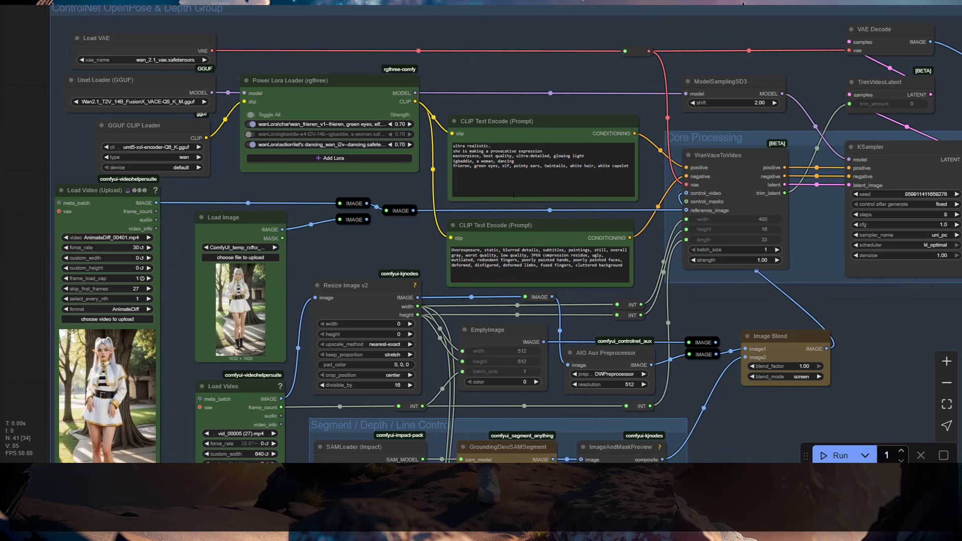
Step: Trace the control path from Load Video through Resize Image v2, AIO Aux Preprocessor, GroundingDinoSAMSegment and Image Blend to WanVaceToVideo
{"action": "left_click_drag", "start_coordinate": [410, 256], "coordinate": [390, 191]}
{"action": "scroll", "coordinate": [389, 190], "scroll_direction": "down", "scroll_amount": 4}
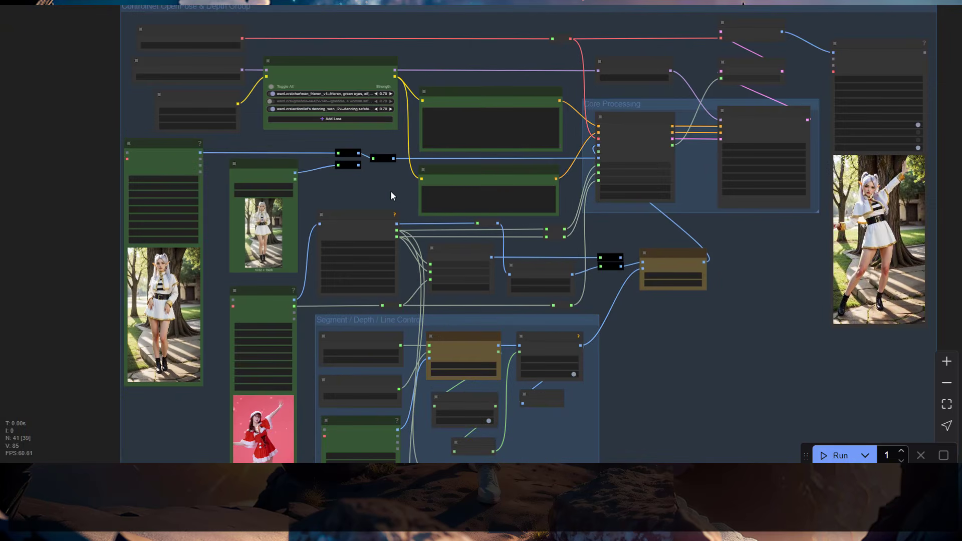
{"action": "scroll", "coordinate": [389, 190], "scroll_direction": "up", "scroll_amount": 3}
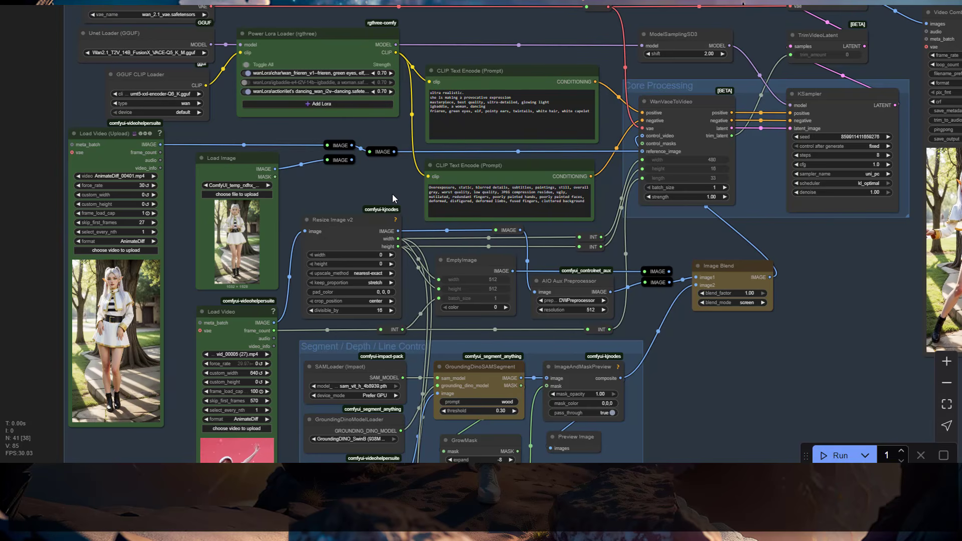
{"action": "left_click_drag", "start_coordinate": [563, 241], "coordinate": [517, 222]}
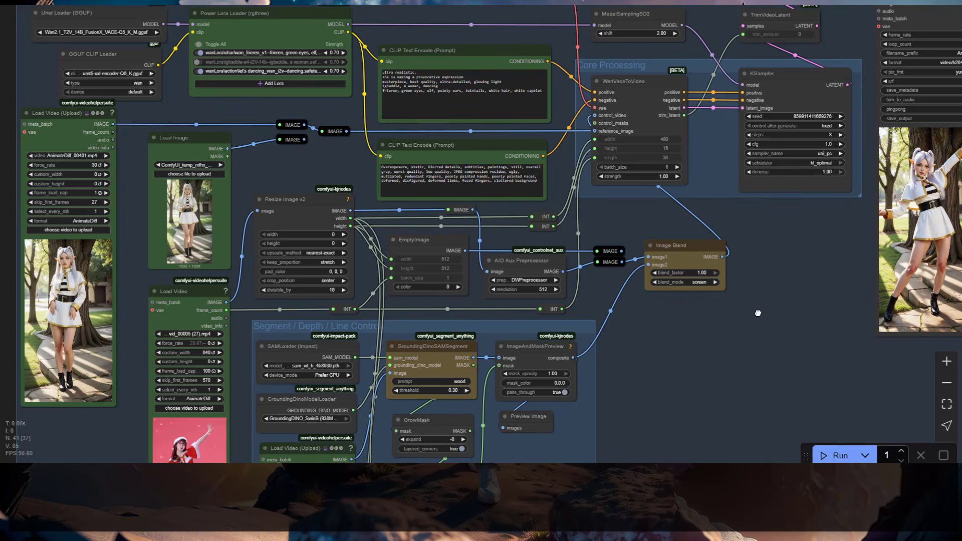
{"action": "scroll", "coordinate": [756, 314], "scroll_direction": "down", "scroll_amount": 3}
{"action": "scroll", "coordinate": [801, 295], "scroll_direction": "down", "scroll_amount": 3}
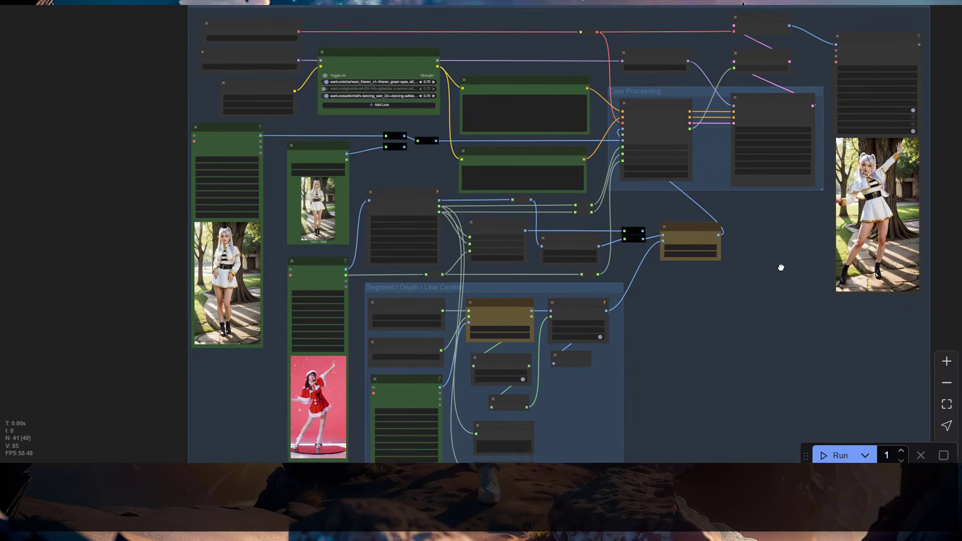
{"action": "scroll", "coordinate": [436, 153], "scroll_direction": "up", "scroll_amount": 3}
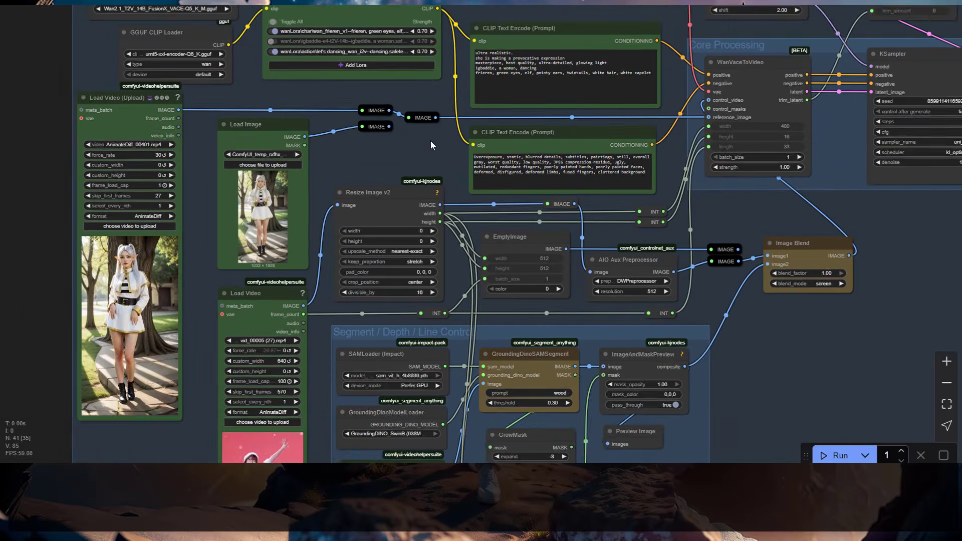
Step: Try connecting the Load Image reroute to the IMAGE reroute that feeds WanVaceToVideo's reference_image input
{"action": "left_click_drag", "start_coordinate": [431, 141], "coordinate": [423, 183]}
{"action": "scroll", "coordinate": [424, 183], "scroll_direction": "up", "scroll_amount": 3}
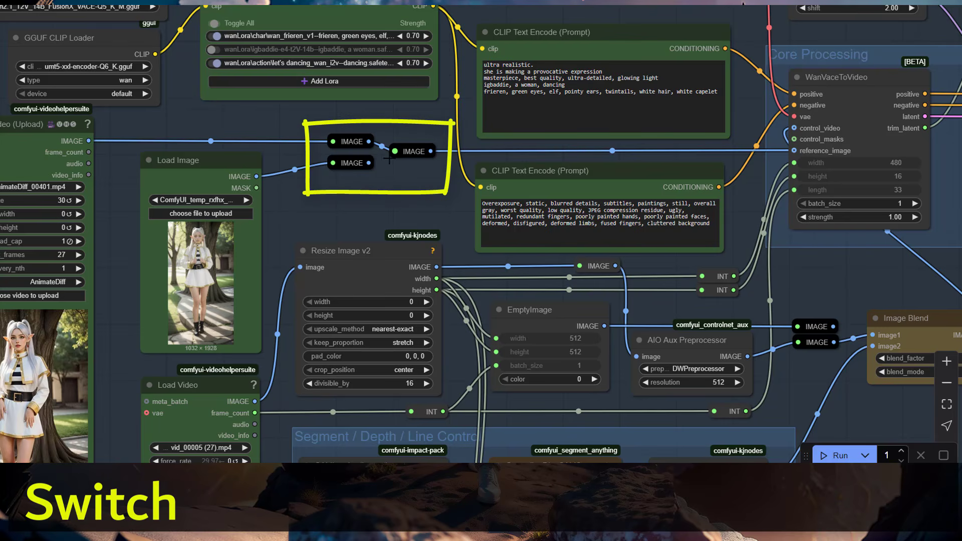
{"action": "left_click_drag", "start_coordinate": [368, 163], "coordinate": [396, 151]}
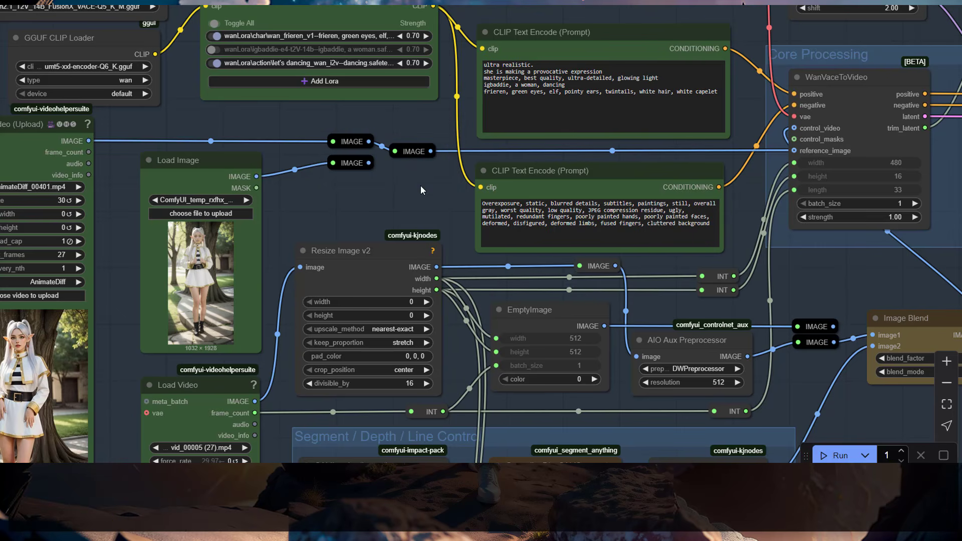
Step: Select the Power Lora Loader (rgthree) node and inspect its LoRA entries and strengths
{"action": "left_click_drag", "start_coordinate": [419, 185], "coordinate": [252, 130]}
{"action": "left_click_drag", "start_coordinate": [664, 271], "coordinate": [704, 280]}
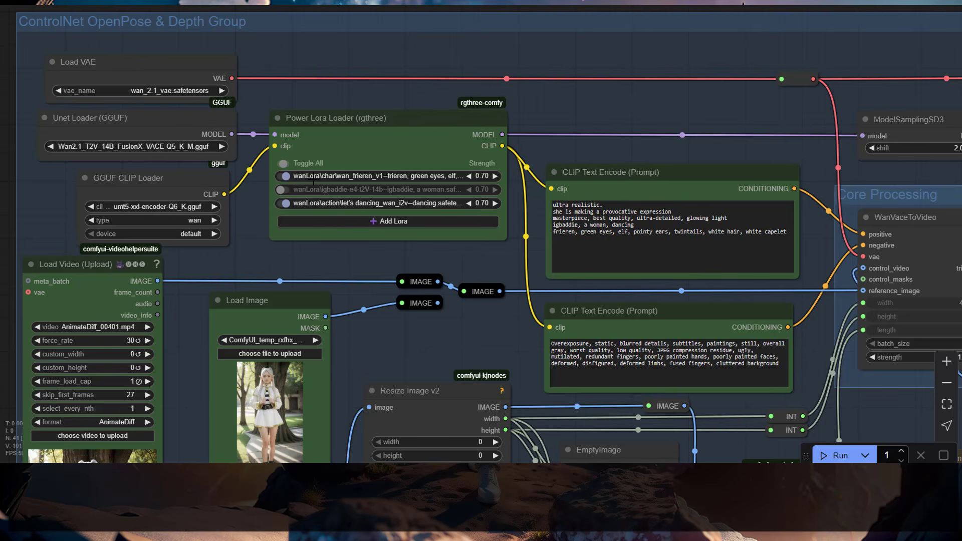
{"action": "left_click", "coordinate": [281, 176]}
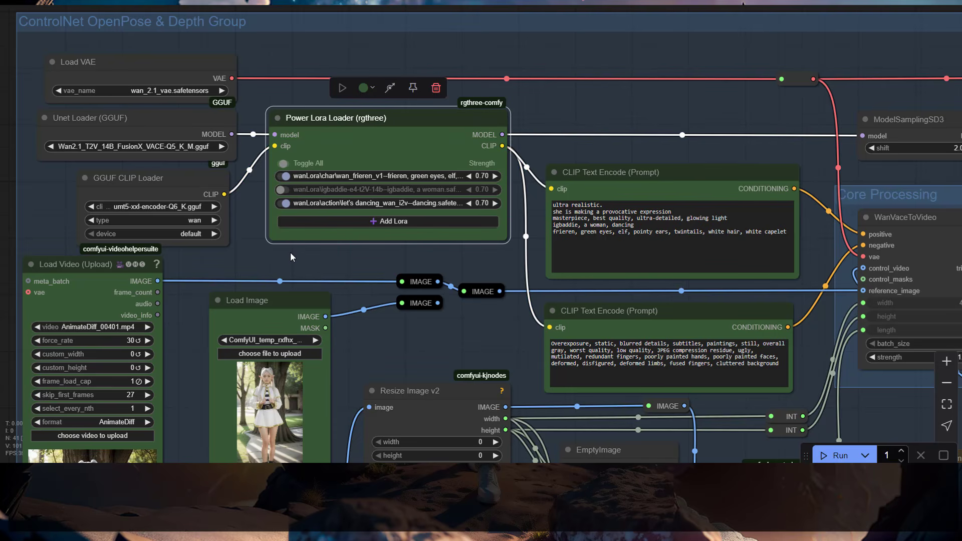
Step: Examine the Load Video (Upload) and Load Image reference sources, their reroute switch, and the Load Image preview up close
{"action": "left_click_drag", "start_coordinate": [292, 257], "coordinate": [330, 62]}
{"action": "scroll", "coordinate": [314, 65], "scroll_direction": "down", "scroll_amount": 2}
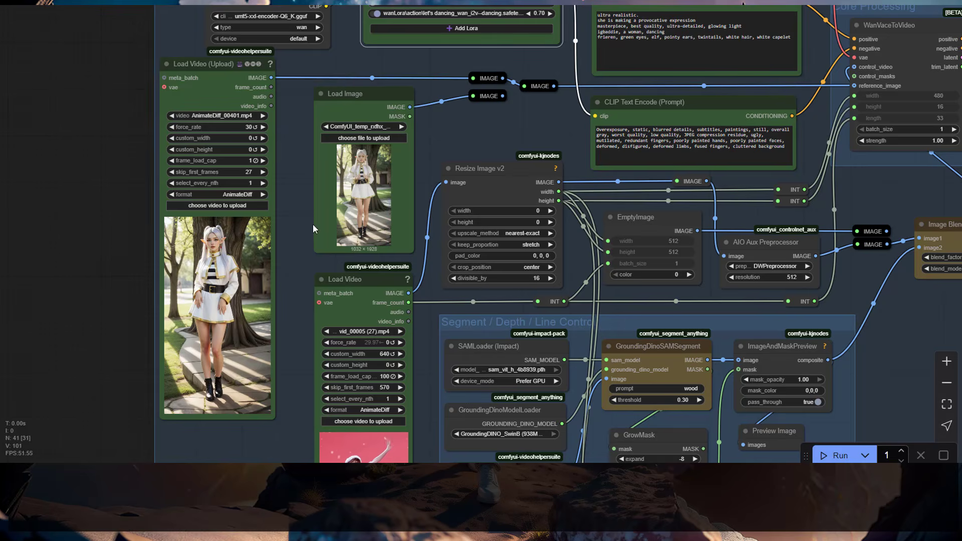
{"action": "scroll", "coordinate": [313, 224], "scroll_direction": "down", "scroll_amount": 2}
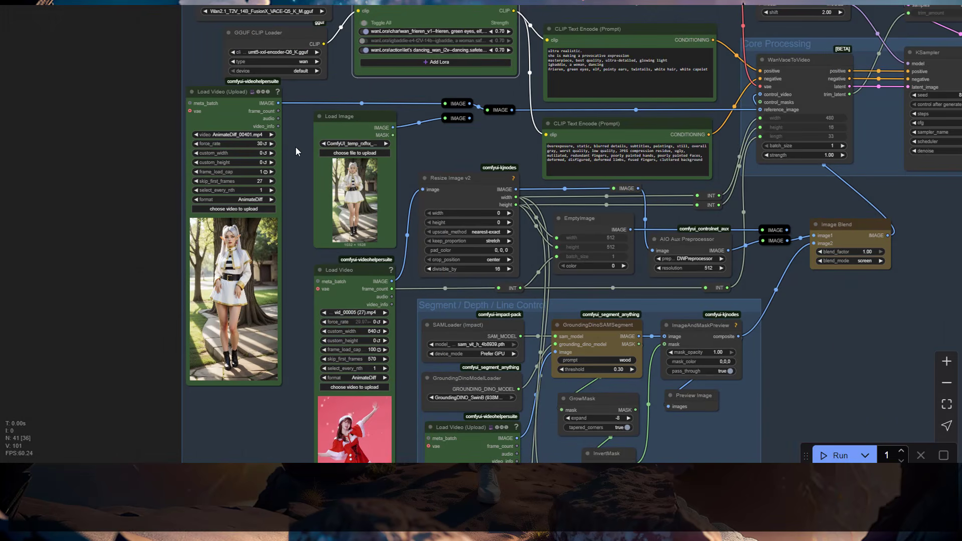
{"action": "scroll", "coordinate": [296, 146], "scroll_direction": "up", "scroll_amount": 2}
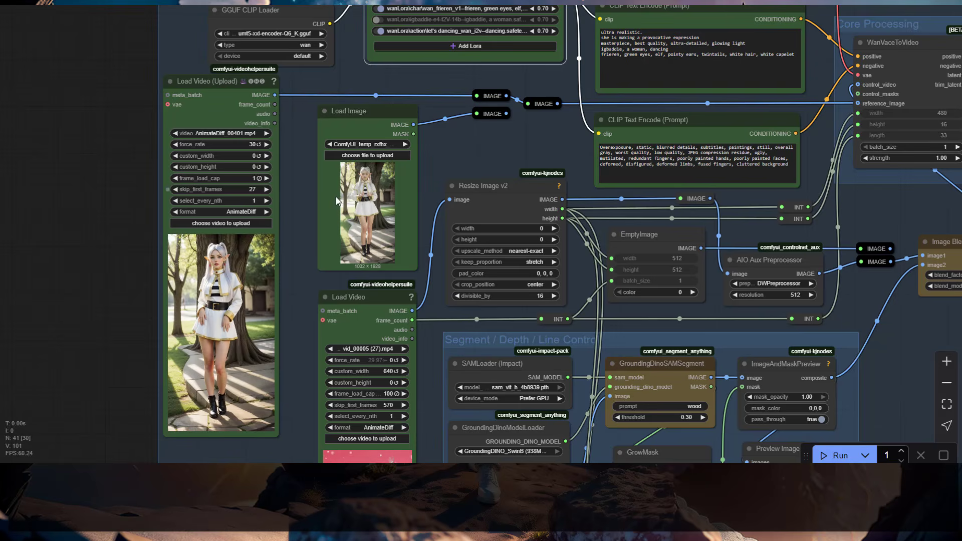
{"action": "scroll", "coordinate": [348, 174], "scroll_direction": "up", "scroll_amount": 2}
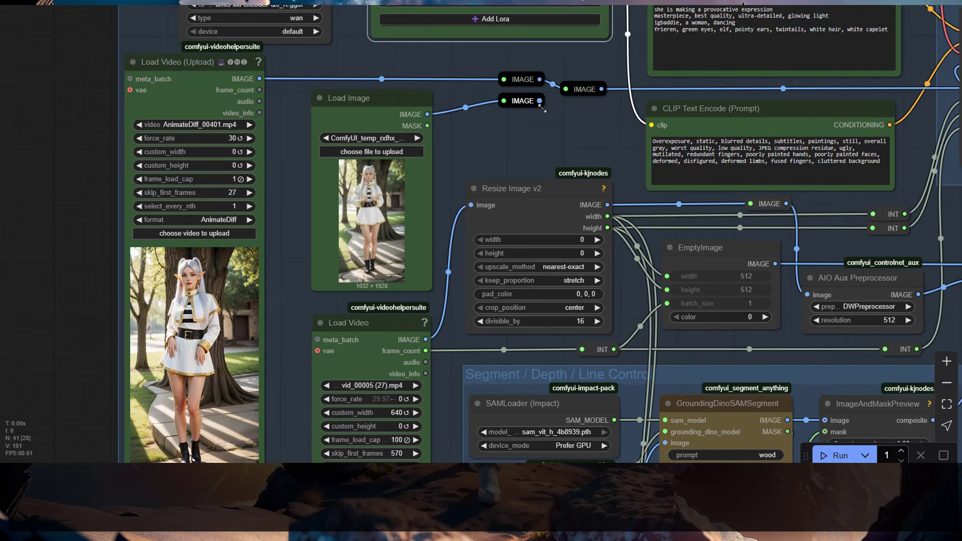
{"action": "scroll", "coordinate": [381, 175], "scroll_direction": "up", "scroll_amount": 6}
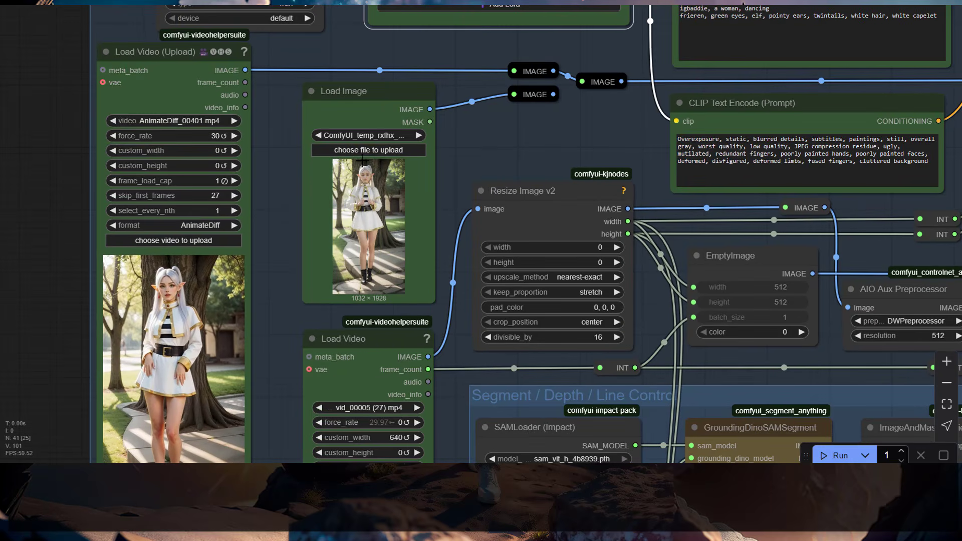
{"action": "scroll", "coordinate": [389, 200], "scroll_direction": "up", "scroll_amount": 1}
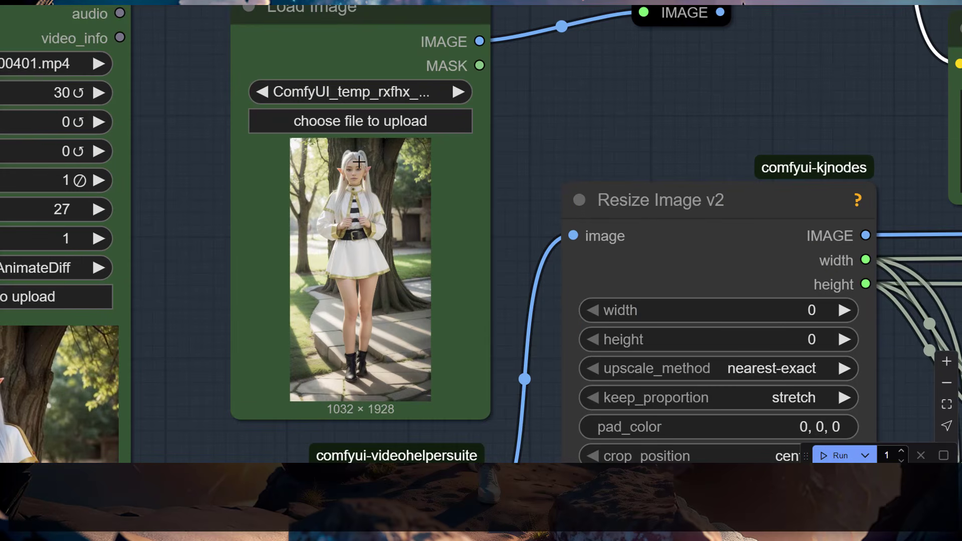
Step: Step Load Video (Upload)'s skip_first_frames to 28 and back to 27, and try linking the Load Image reroute to the reference_image reroute
{"action": "scroll", "coordinate": [359, 162], "scroll_direction": "down", "scroll_amount": 7}
{"action": "scroll", "coordinate": [293, 102], "scroll_direction": "down", "scroll_amount": 2}
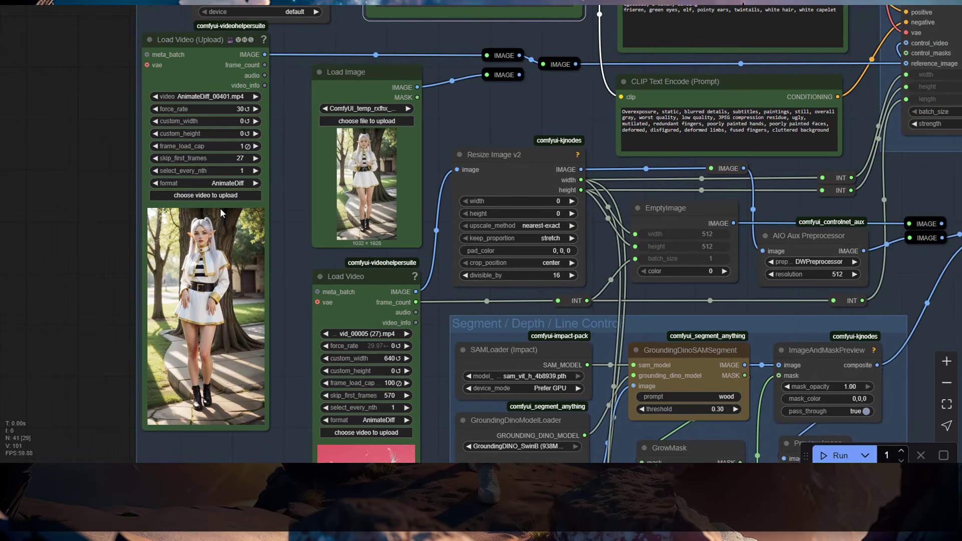
{"action": "left_click", "coordinate": [256, 158]}
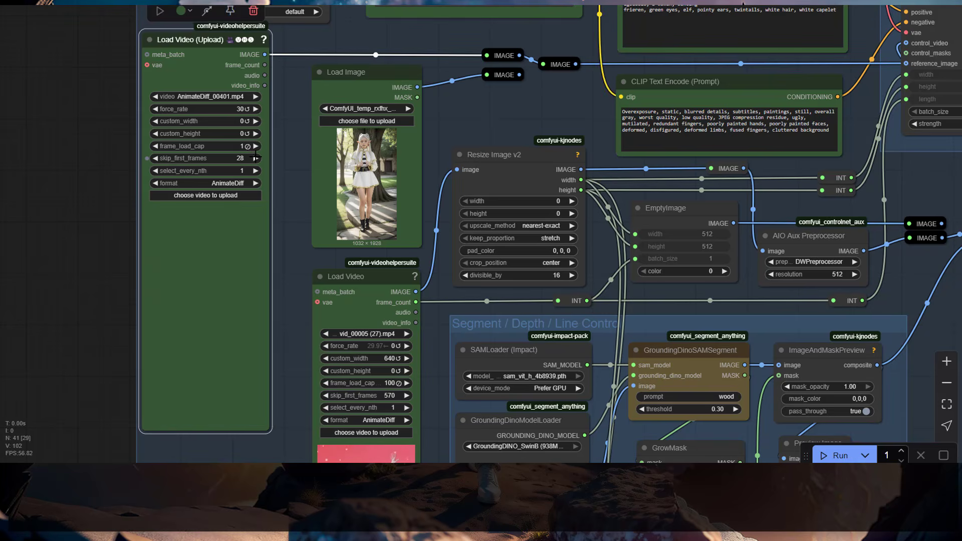
{"action": "left_click", "coordinate": [155, 159]}
{"action": "left_click", "coordinate": [256, 158]}
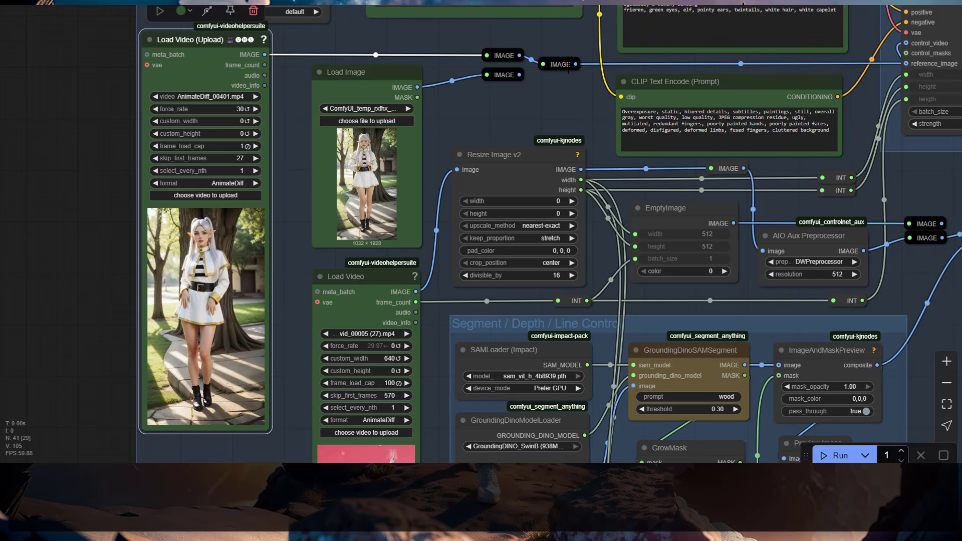
{"action": "left_click_drag", "start_coordinate": [523, 76], "coordinate": [543, 64]}
Step: Bypass all nodes in the Segment / Depth / Line Control group
{"action": "left_click_drag", "start_coordinate": [431, 233], "coordinate": [323, 39]}
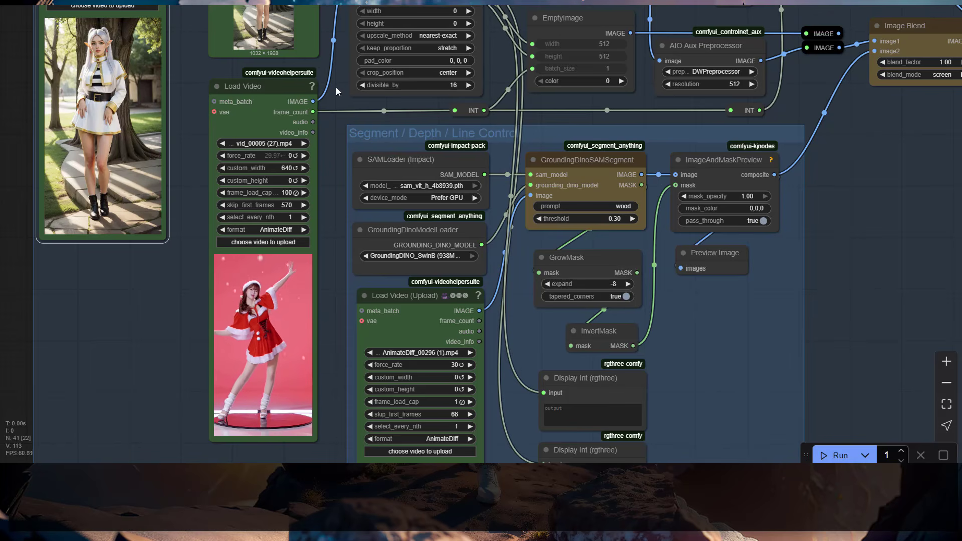
{"action": "left_click_drag", "start_coordinate": [324, 116], "coordinate": [293, 171]}
{"action": "scroll", "coordinate": [293, 172], "scroll_direction": "down", "scroll_amount": 4}
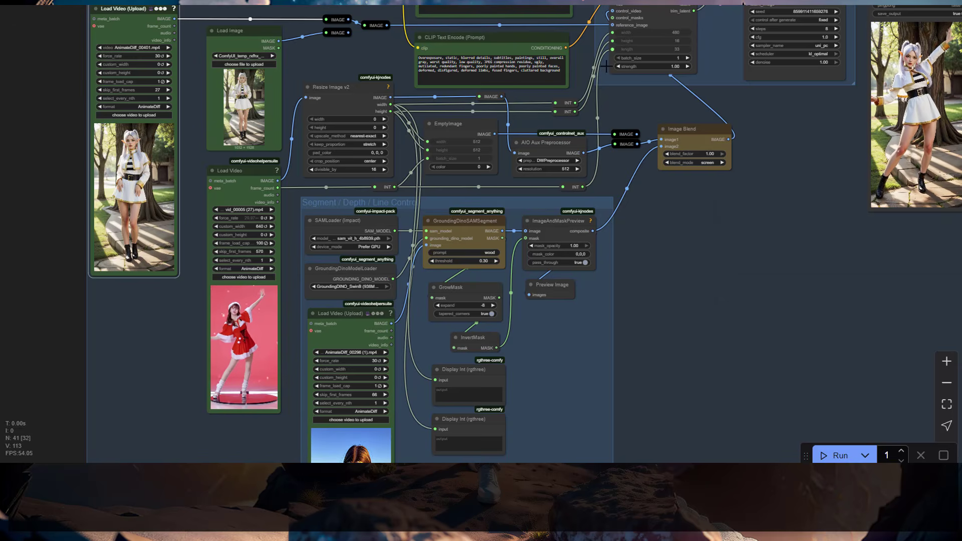
{"action": "scroll", "coordinate": [442, 160], "scroll_direction": "up", "scroll_amount": 3}
{"action": "left_click_drag", "start_coordinate": [440, 163], "coordinate": [388, 218]}
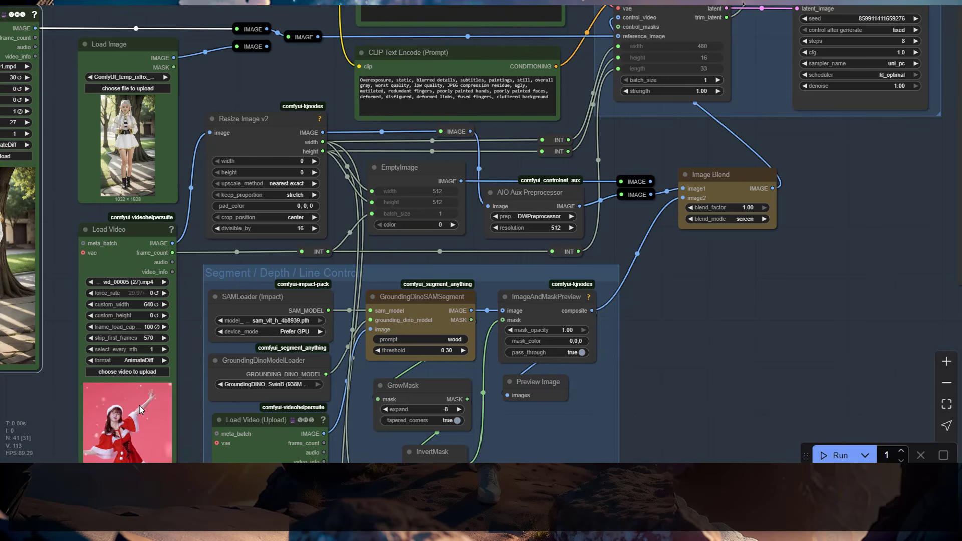
{"action": "left_click_drag", "start_coordinate": [184, 409], "coordinate": [185, 376]}
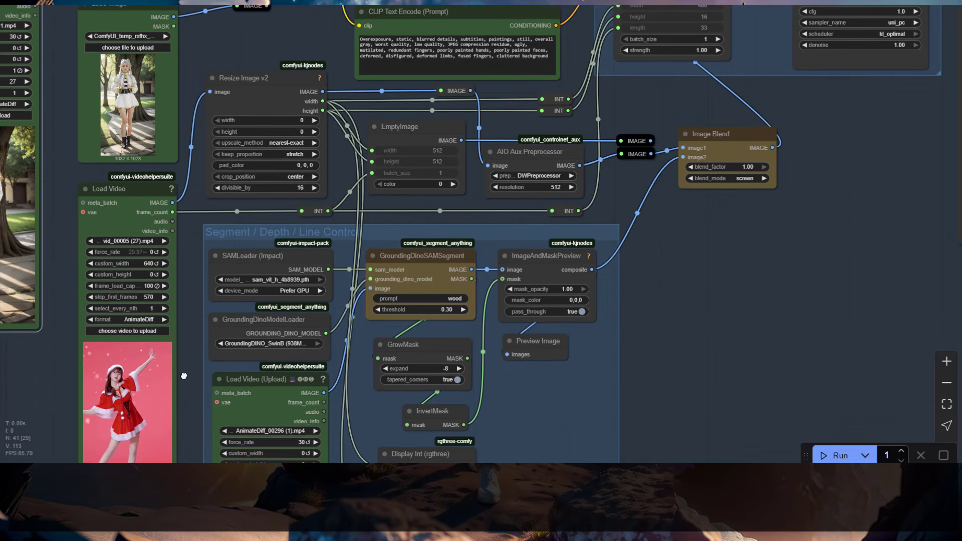
{"action": "scroll", "coordinate": [184, 376], "scroll_direction": "down", "scroll_amount": 2}
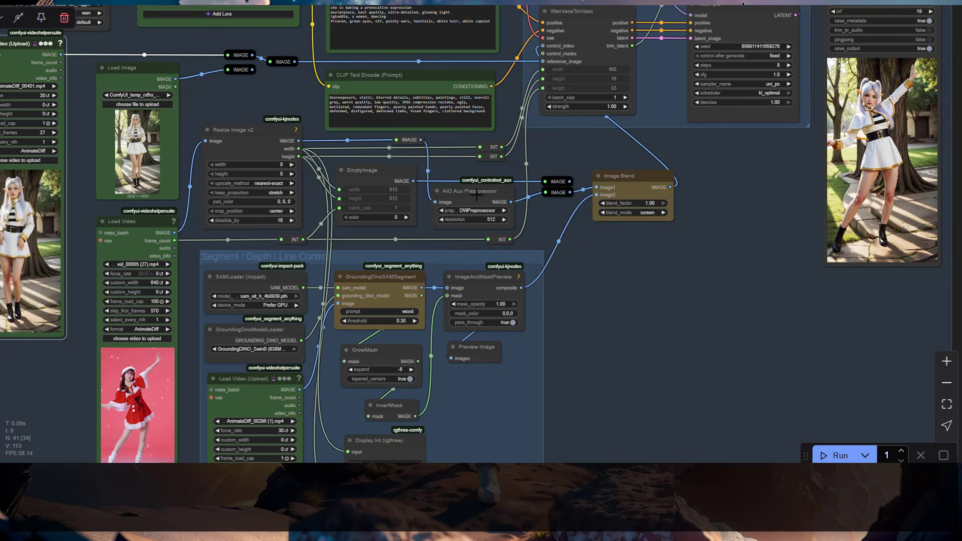
{"action": "left_click_drag", "start_coordinate": [748, 214], "coordinate": [741, 211]}
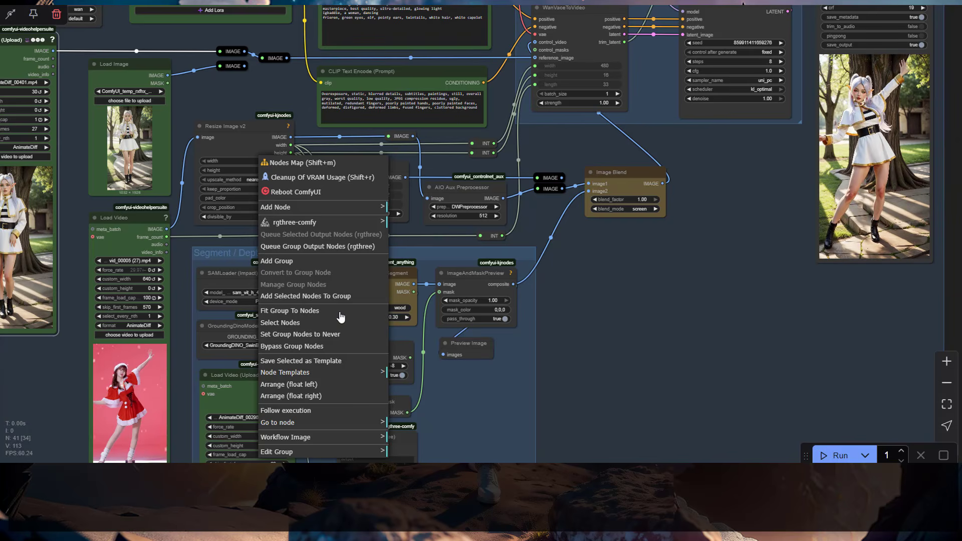
{"action": "left_click", "coordinate": [342, 346]}
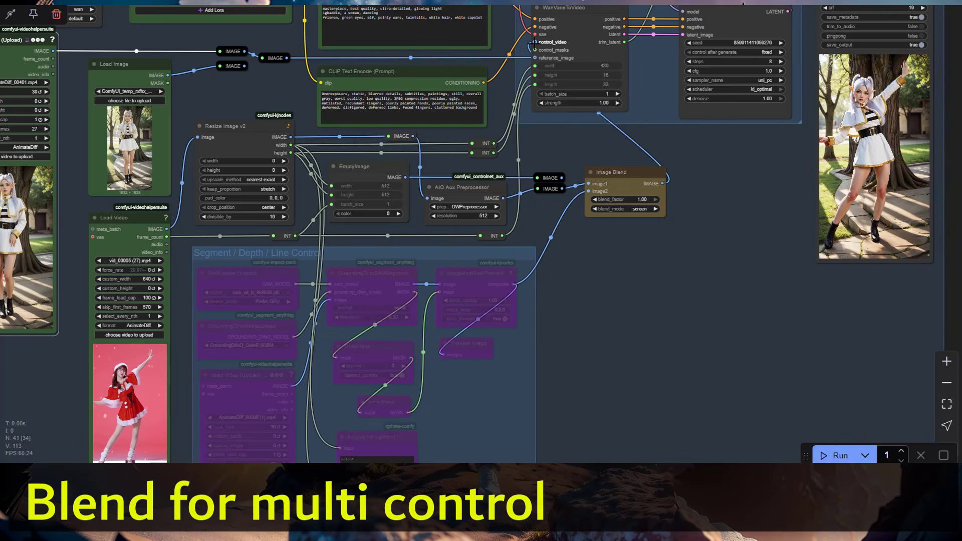
Step: Examine the Core Processing group's WanVaceToVideo and KSampler settings and their path through TrimVideoLatent and VAE Decode to Video Combine
{"action": "left_click_drag", "start_coordinate": [647, 81], "coordinate": [549, 230]}
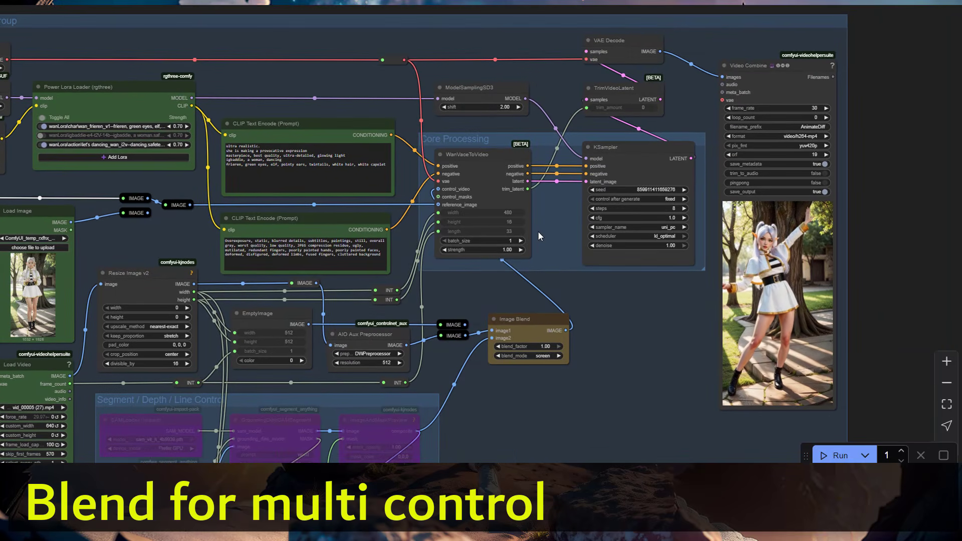
{"action": "scroll", "coordinate": [536, 236], "scroll_direction": "up", "scroll_amount": 3}
{"action": "scroll", "coordinate": [535, 236], "scroll_direction": "down", "scroll_amount": 2}
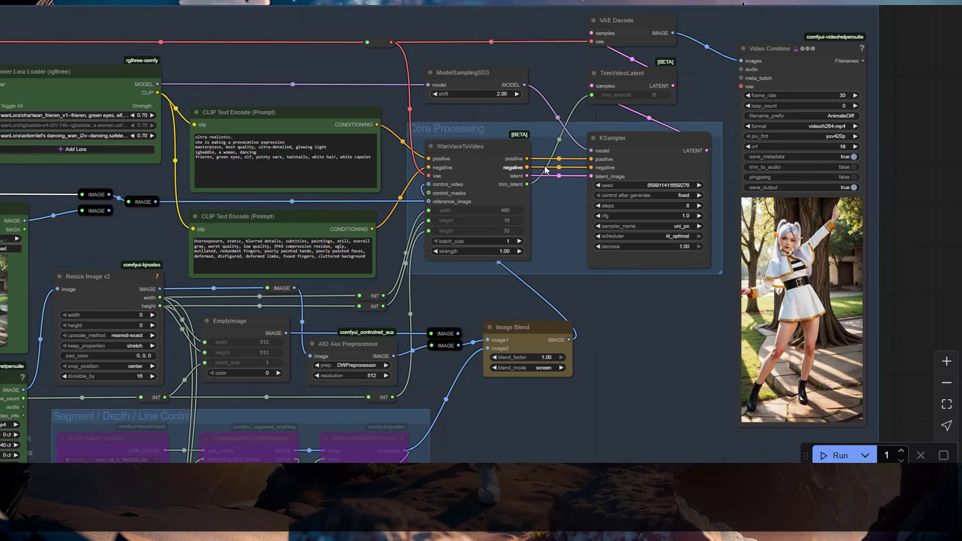
{"action": "left_click_drag", "start_coordinate": [701, 120], "coordinate": [545, 168]}
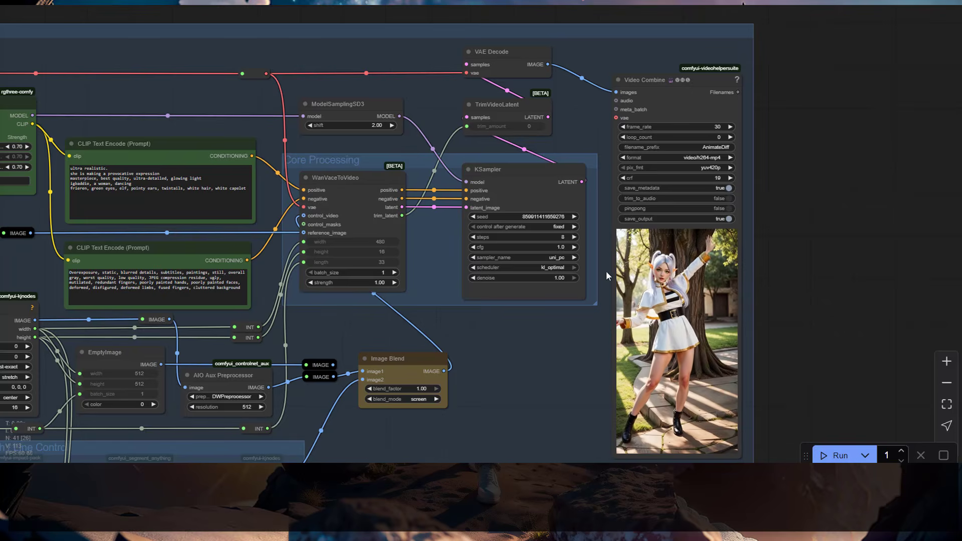
{"action": "scroll", "coordinate": [599, 265], "scroll_direction": "up", "scroll_amount": 4}
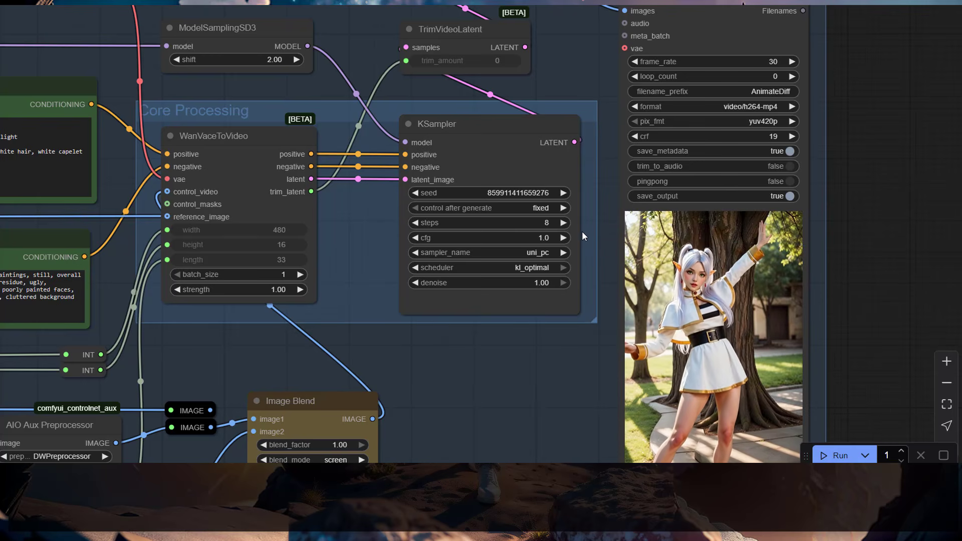
{"action": "scroll", "coordinate": [582, 228], "scroll_direction": "down", "scroll_amount": 2}
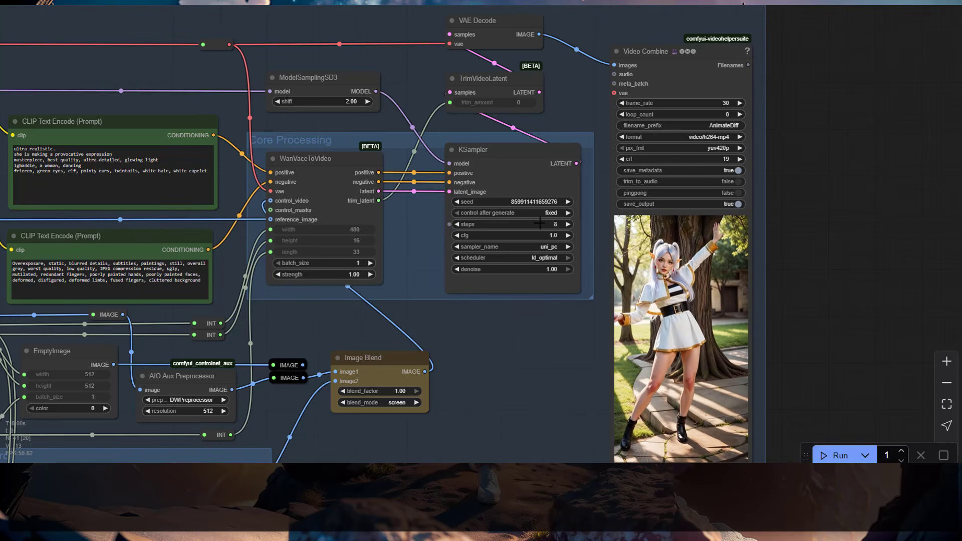
{"action": "left_click_drag", "start_coordinate": [530, 344], "coordinate": [551, 346]}
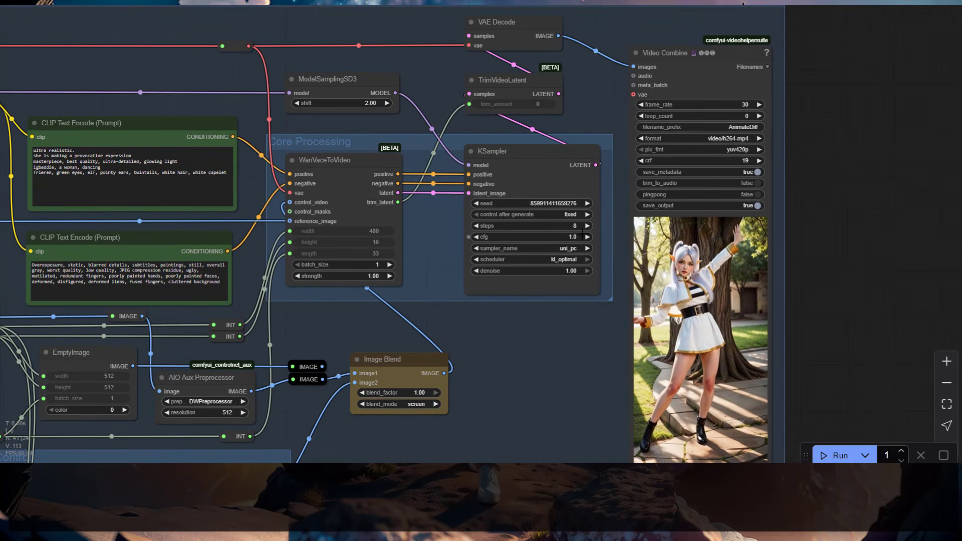
{"action": "scroll", "coordinate": [431, 203], "scroll_direction": "down", "scroll_amount": 3}
{"action": "left_click_drag", "start_coordinate": [429, 200], "coordinate": [700, 184]}
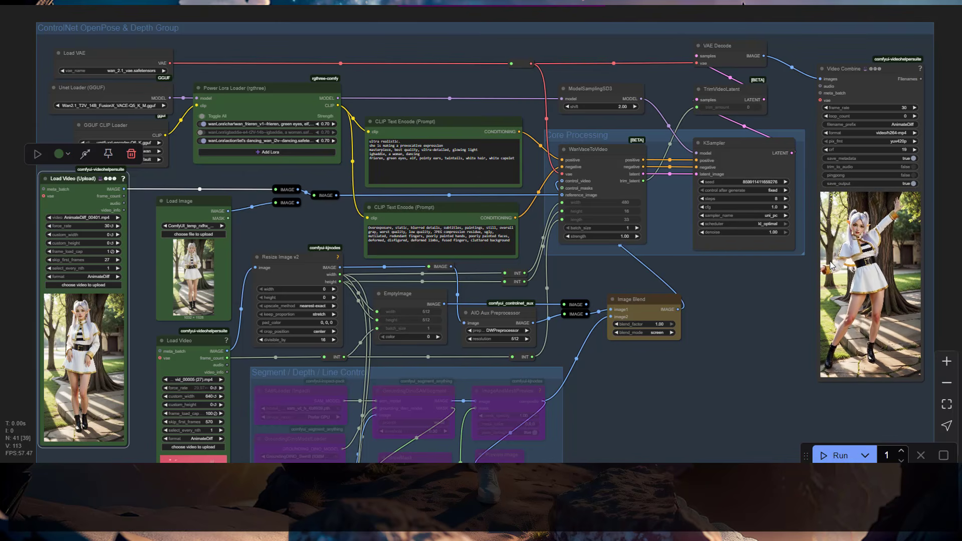
Step: Re-enable the bypassed Segment / Depth / Line Control group by setting its nodes to Always
{"action": "left_click_drag", "start_coordinate": [763, 295], "coordinate": [753, 212]}
{"action": "left_click_drag", "start_coordinate": [698, 314], "coordinate": [703, 280]}
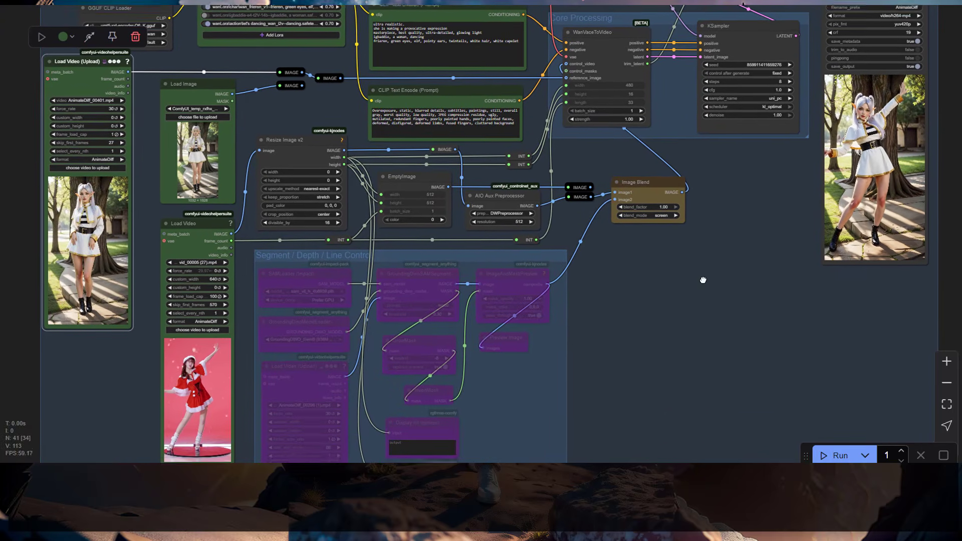
{"action": "left_click_drag", "start_coordinate": [683, 326], "coordinate": [714, 271]}
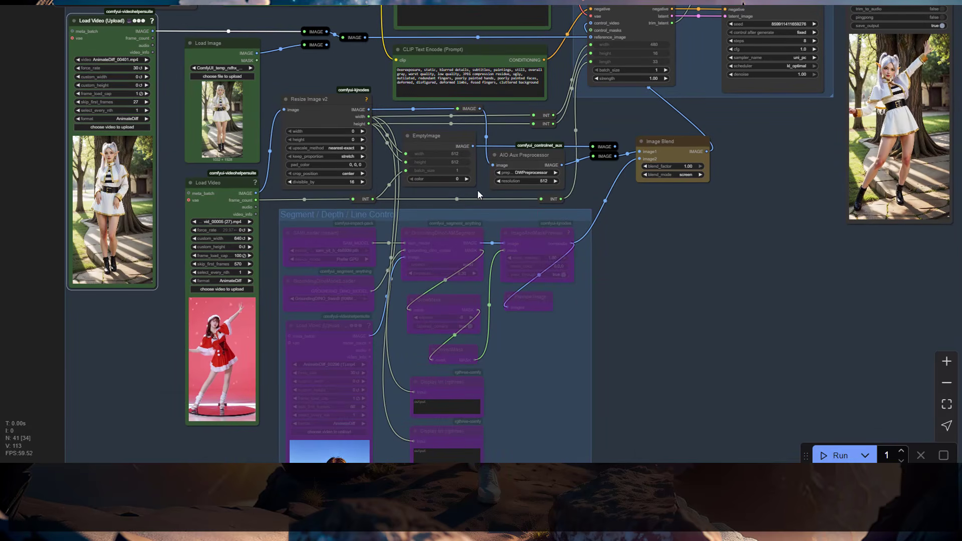
{"action": "left_click_drag", "start_coordinate": [578, 299], "coordinate": [578, 243]}
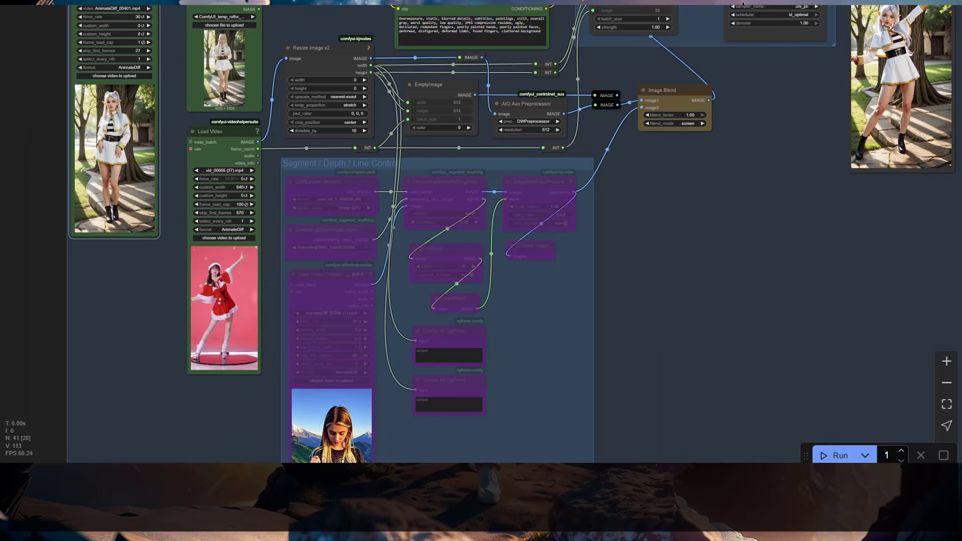
{"action": "left_click_drag", "start_coordinate": [844, 105], "coordinate": [851, 51]}
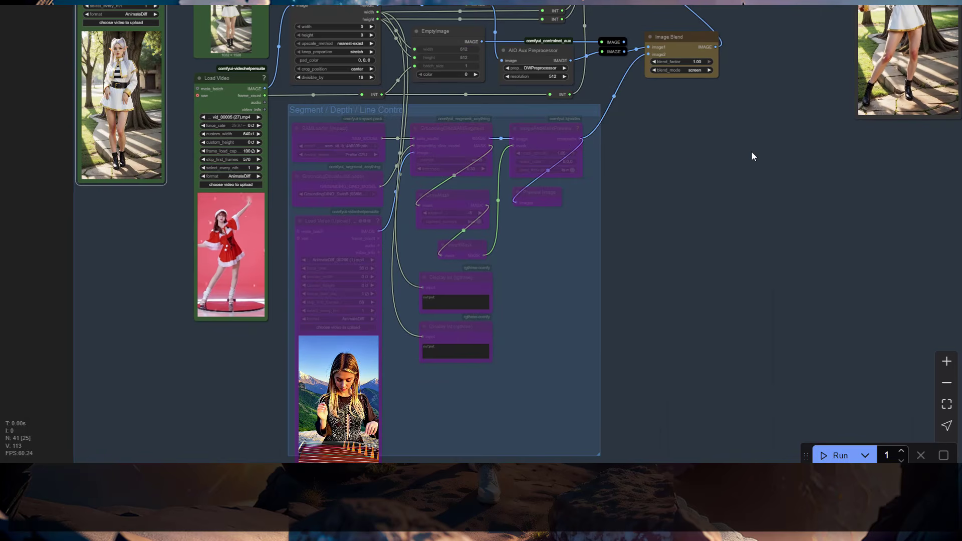
{"action": "left_click_drag", "start_coordinate": [686, 161], "coordinate": [681, 110]}
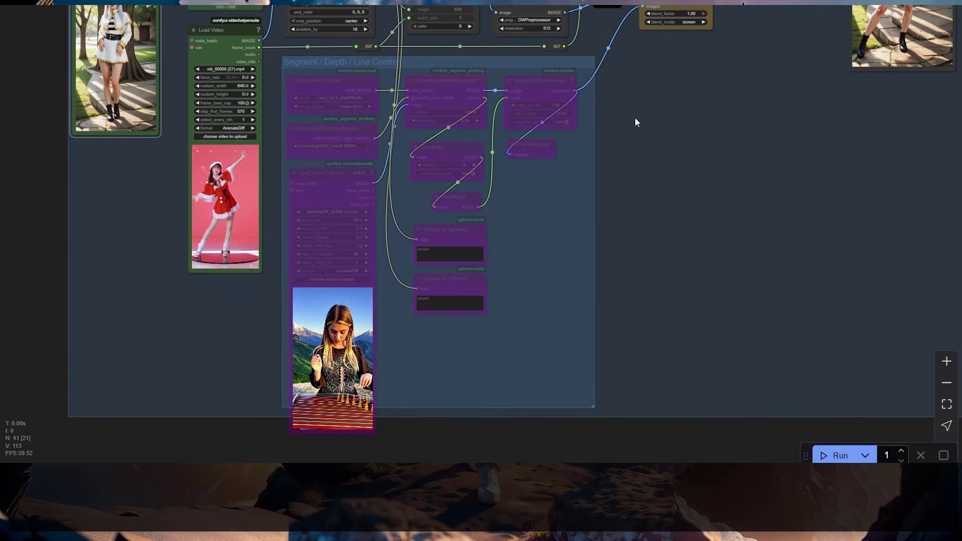
{"action": "scroll", "coordinate": [529, 99], "scroll_direction": "up", "scroll_amount": 2}
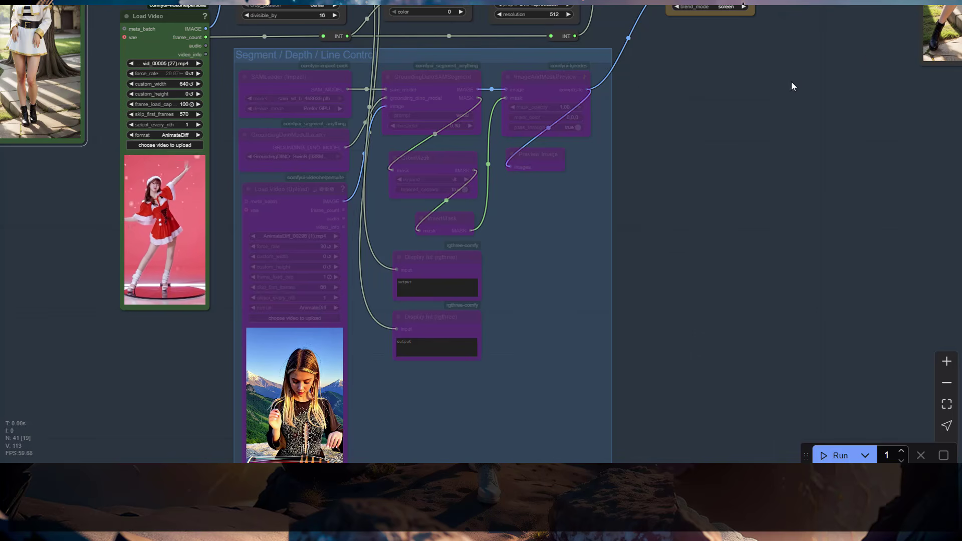
{"action": "left_click_drag", "start_coordinate": [792, 82], "coordinate": [775, 188]}
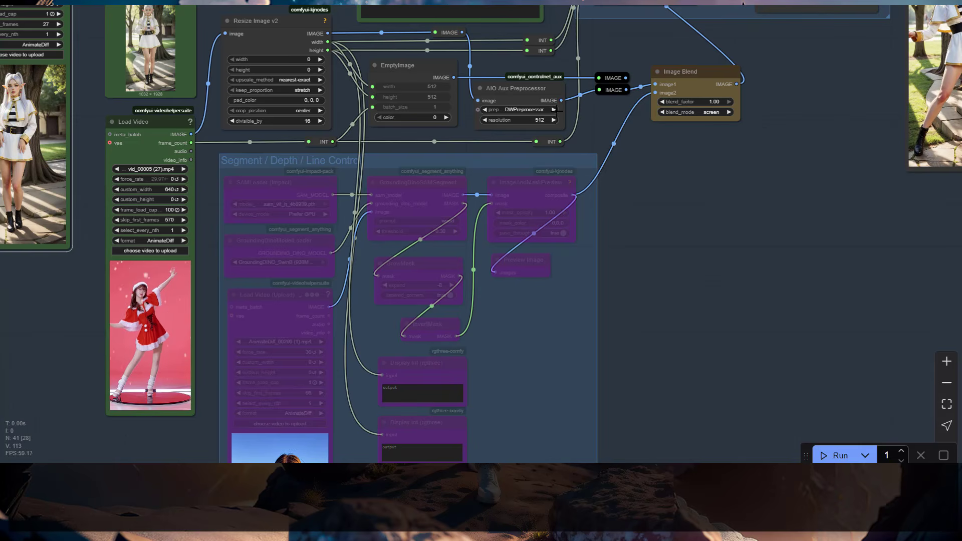
{"action": "right_click", "coordinate": [323, 157]}
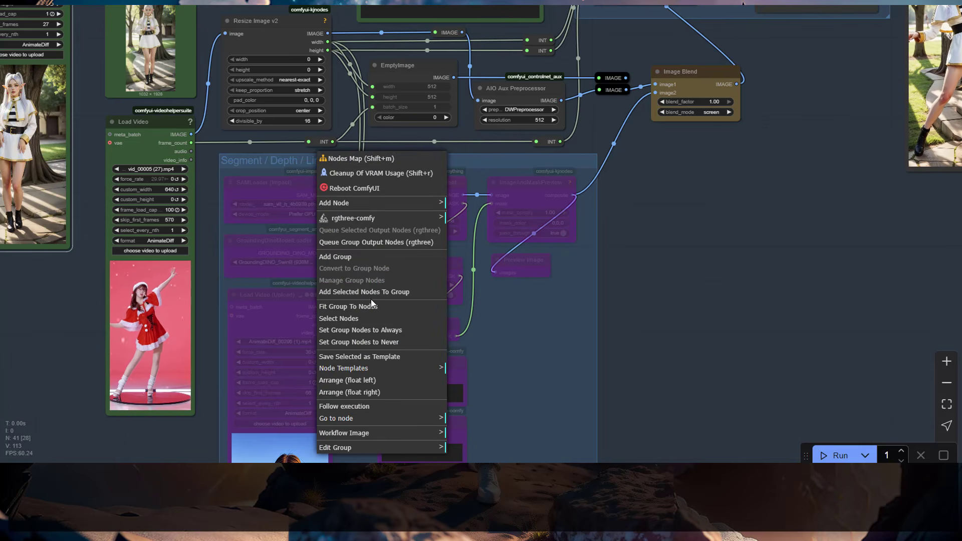
{"action": "left_click", "coordinate": [371, 332]}
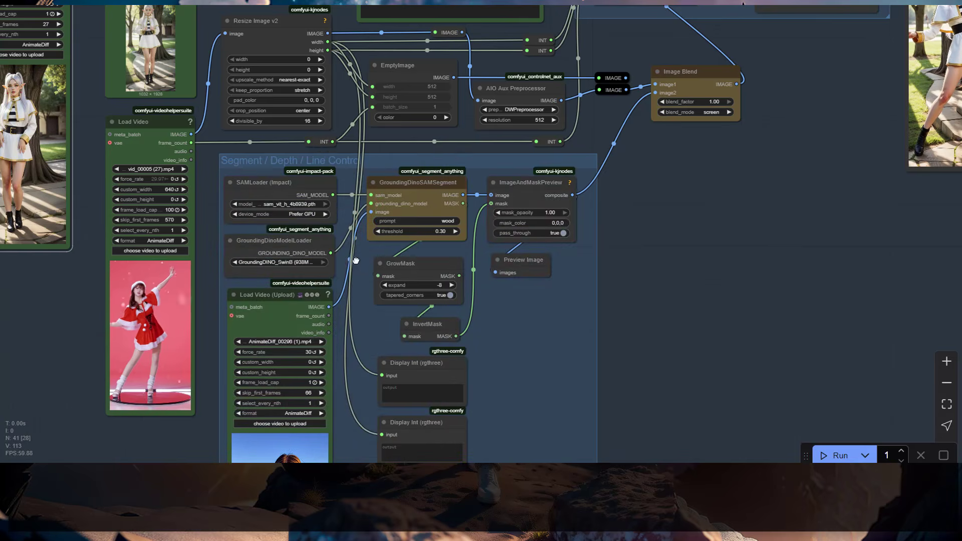
Step: Examine the segmentation branch from its Load Video (Upload) source through GroundingDinoSAMSegment, GrowMask and InvertMask to ImageAndMaskPreview
{"action": "left_click_drag", "start_coordinate": [357, 275], "coordinate": [342, 181]}
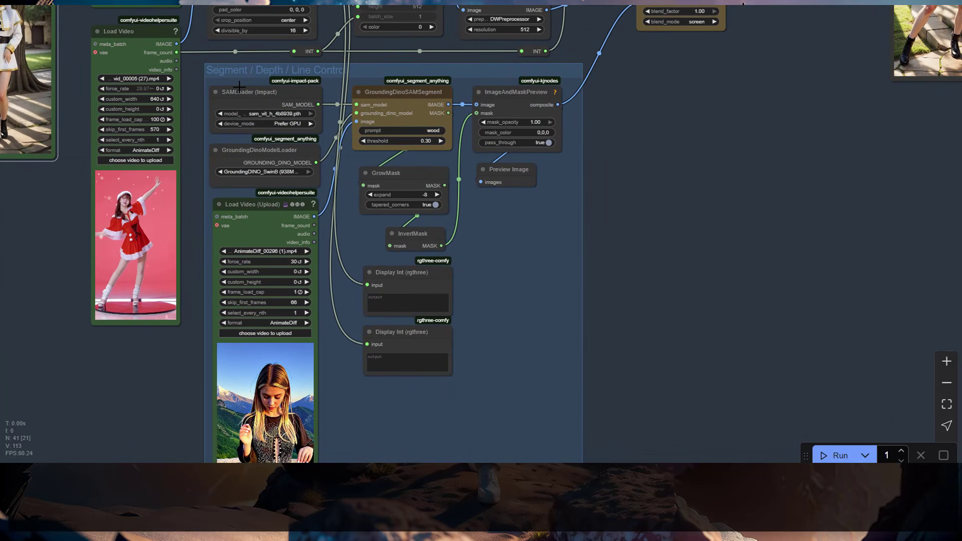
{"action": "left_click_drag", "start_coordinate": [336, 217], "coordinate": [328, 142]}
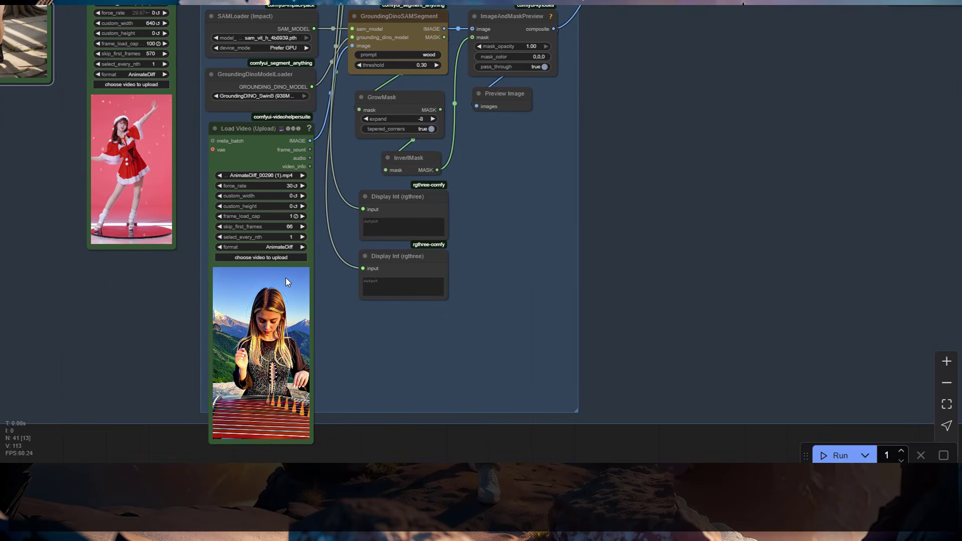
{"action": "left_click_drag", "start_coordinate": [329, 193], "coordinate": [318, 228]}
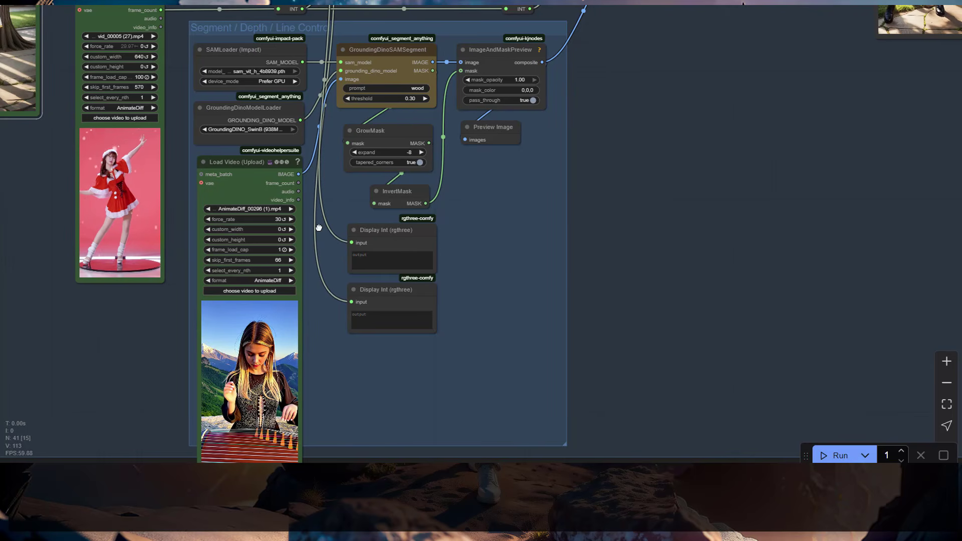
{"action": "left_click_drag", "start_coordinate": [552, 242], "coordinate": [515, 339]}
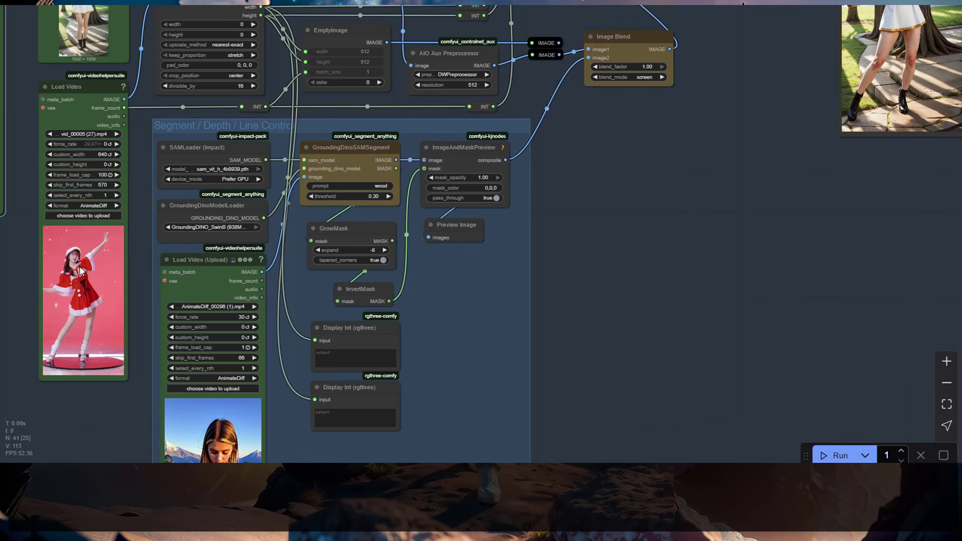
{"action": "left_click_drag", "start_coordinate": [320, 321], "coordinate": [320, 208]}
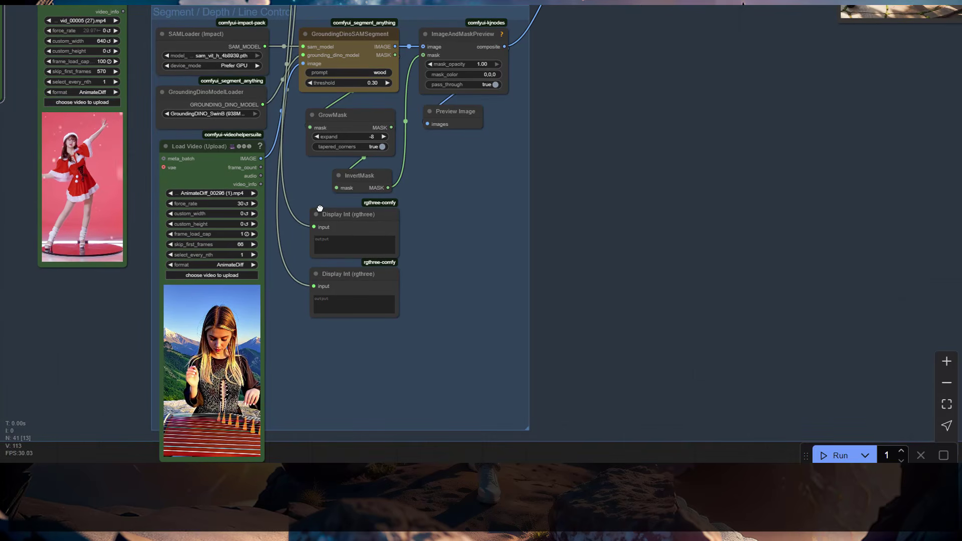
{"action": "scroll", "coordinate": [296, 324], "scroll_direction": "down", "scroll_amount": 2}
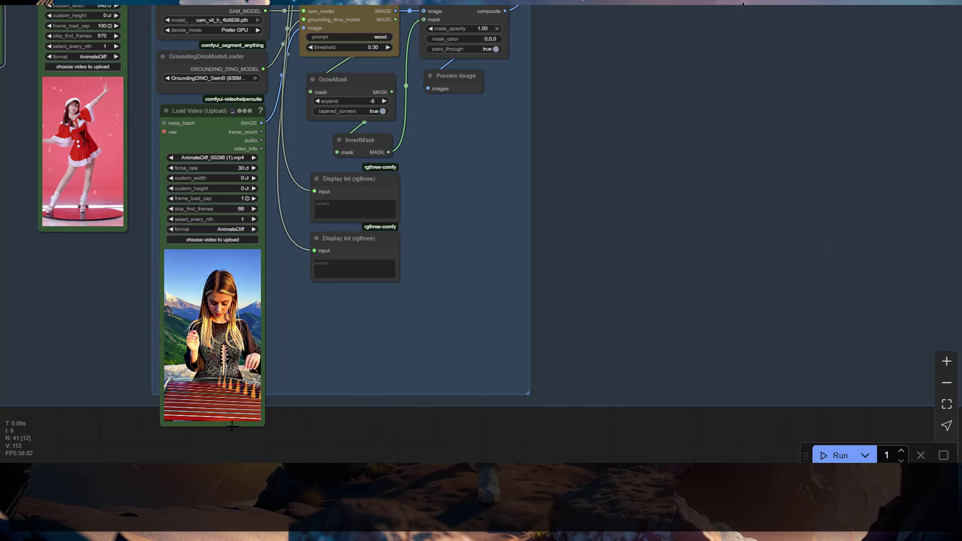
{"action": "scroll", "coordinate": [253, 392], "scroll_direction": "up", "scroll_amount": 1}
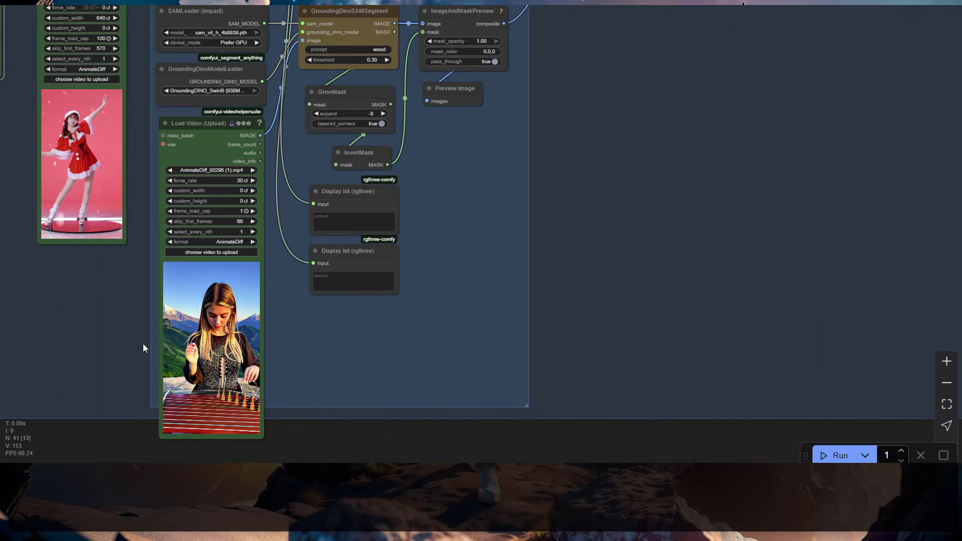
{"action": "left_click_drag", "start_coordinate": [287, 272], "coordinate": [290, 294]}
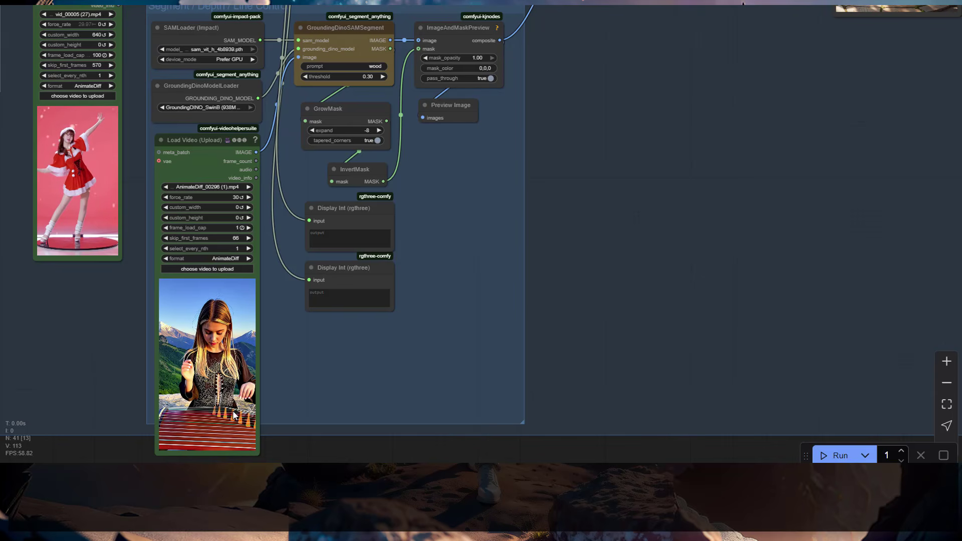
{"action": "left_click_drag", "start_coordinate": [303, 345], "coordinate": [298, 384]}
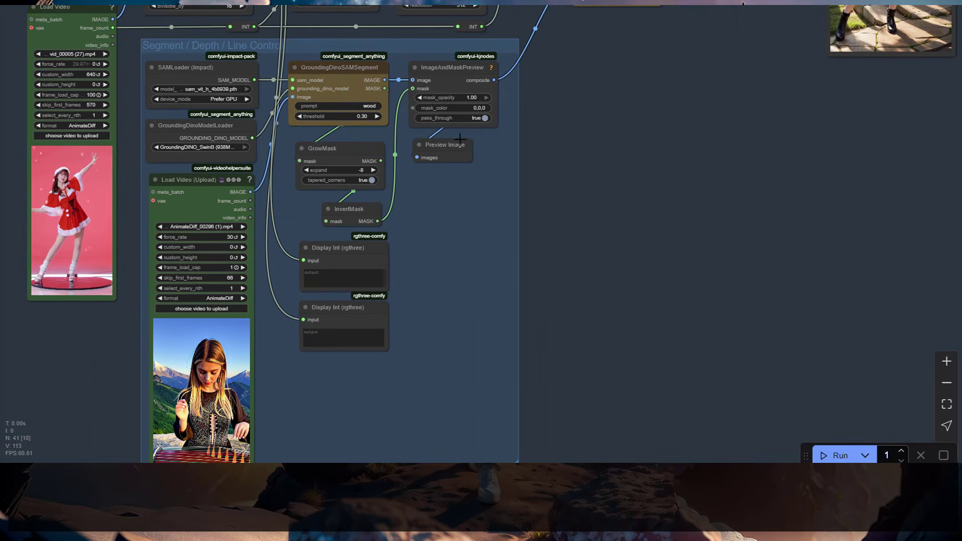
Step: Set the frame_load_cap of the dancing woman's Load Video node to 1
{"action": "left_click_drag", "start_coordinate": [488, 202], "coordinate": [426, 277]}
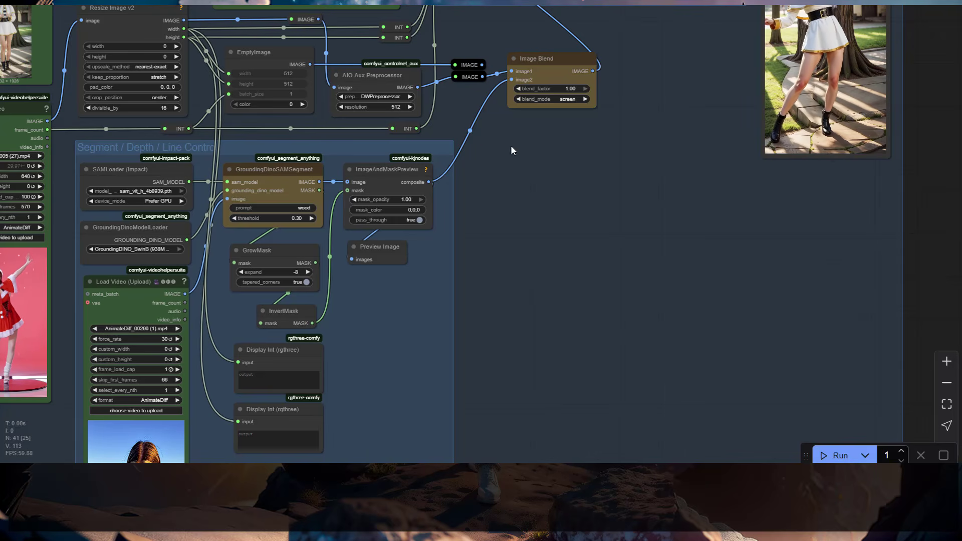
{"action": "left_click_drag", "start_coordinate": [470, 231], "coordinate": [525, 115]}
{"action": "left_click_drag", "start_coordinate": [413, 332], "coordinate": [414, 307]}
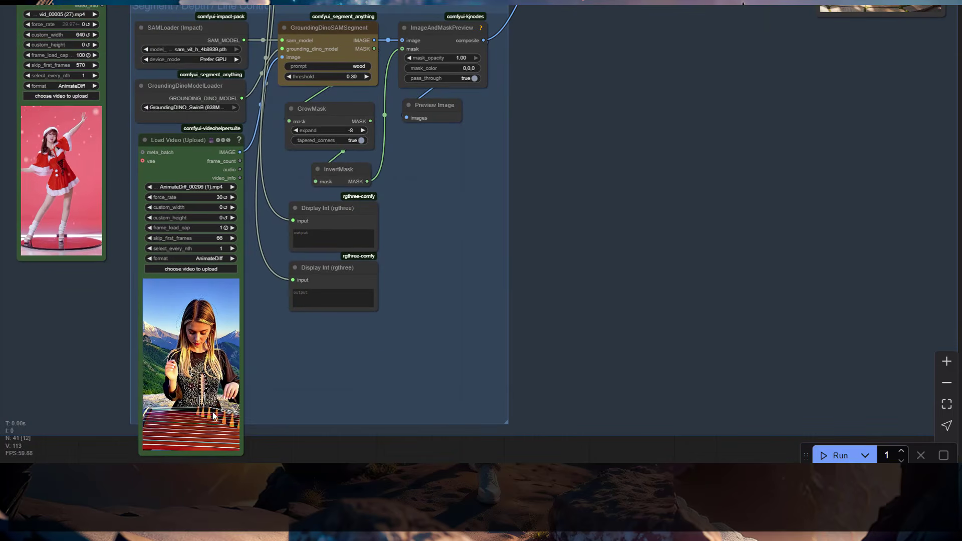
{"action": "left_click_drag", "start_coordinate": [547, 146], "coordinate": [537, 262]}
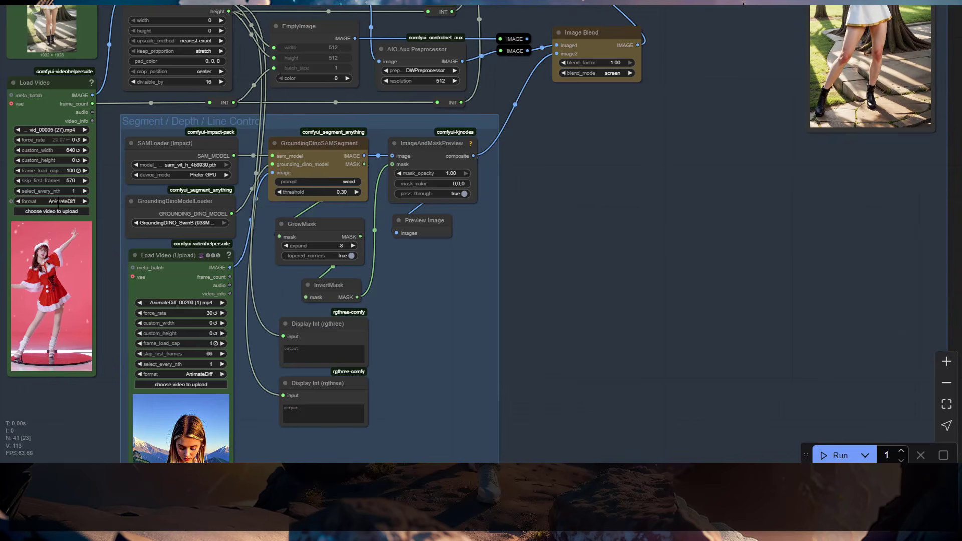
{"action": "left_click", "coordinate": [64, 170]}
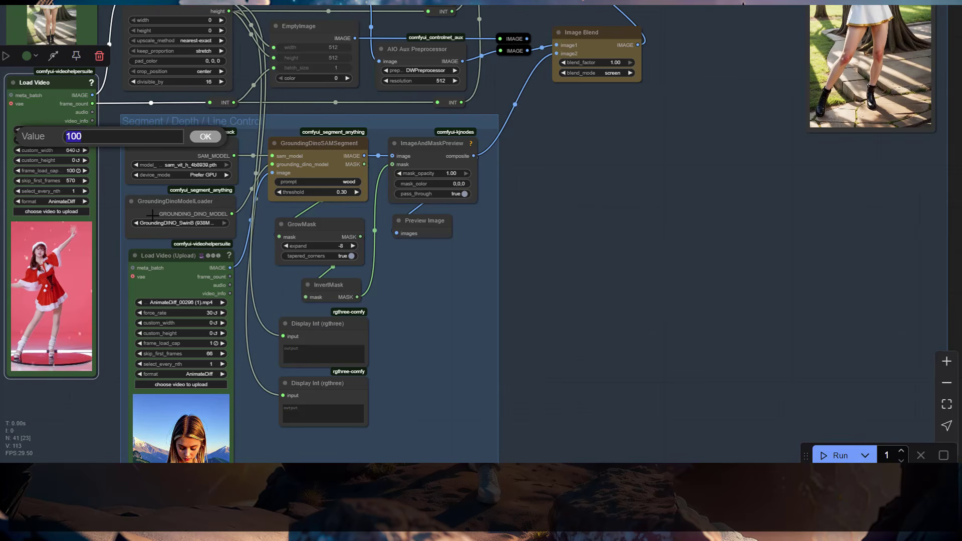
{"action": "type", "text": "1"}
{"action": "key", "text": "Return"}
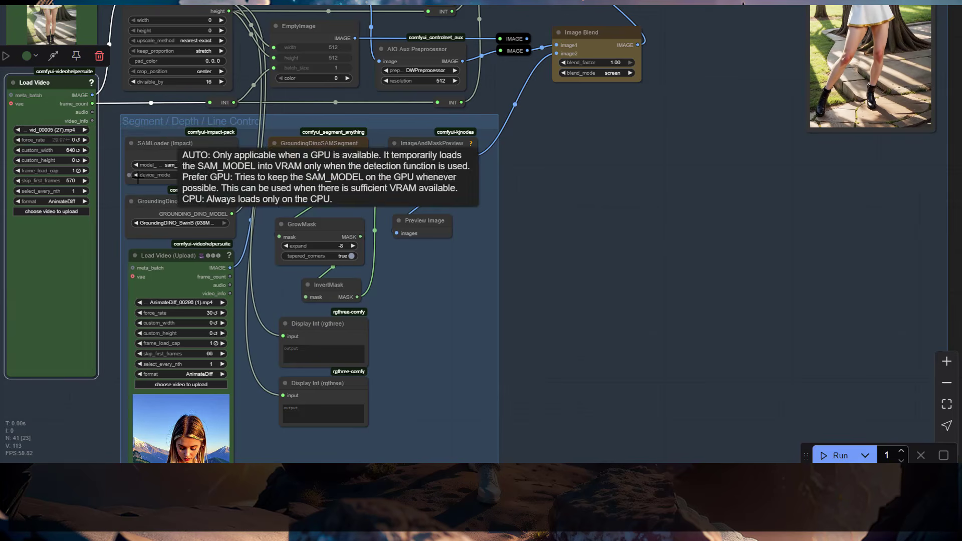
Step: Bypass the Core Processing group's nodes and the Video Combine node
{"action": "scroll", "coordinate": [519, 220], "scroll_direction": "down", "scroll_amount": 3}
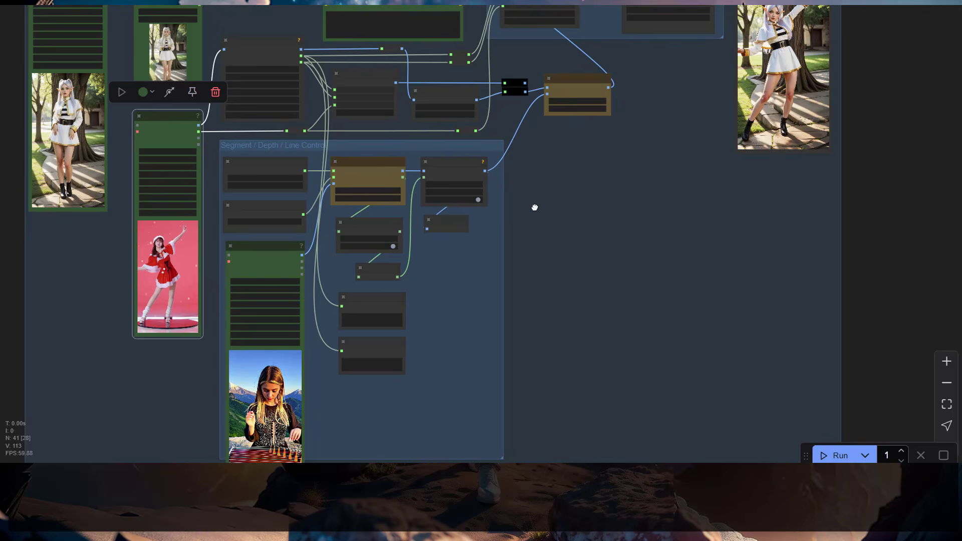
{"action": "left_click_drag", "start_coordinate": [533, 206], "coordinate": [485, 303]}
{"action": "left_click", "coordinate": [471, 74]}
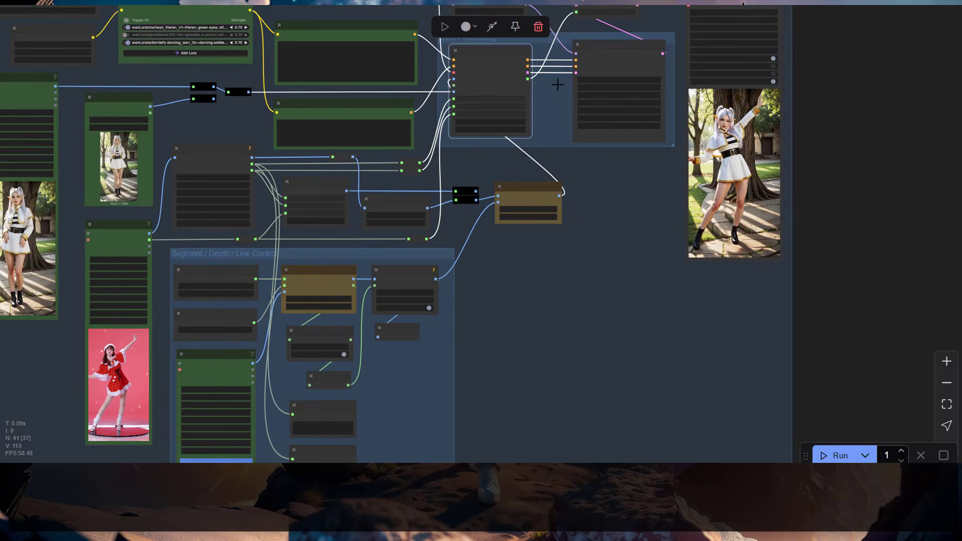
{"action": "scroll", "coordinate": [559, 82], "scroll_direction": "up", "scroll_amount": 4}
{"action": "right_click", "coordinate": [539, 20]}
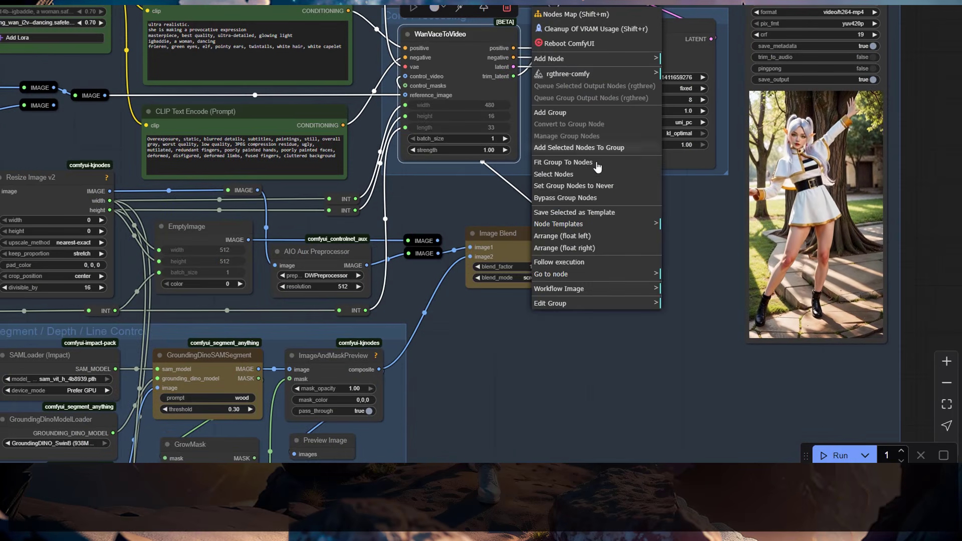
{"action": "left_click", "coordinate": [558, 198]}
{"action": "left_click_drag", "start_coordinate": [592, 326], "coordinate": [488, 490]}
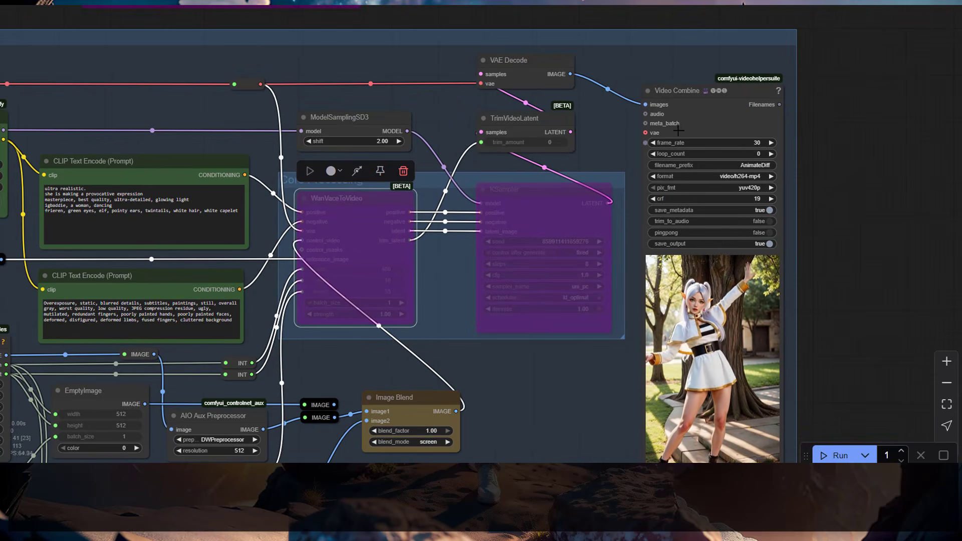
{"action": "left_click", "coordinate": [684, 105]}
{"action": "left_click", "coordinate": [710, 68]}
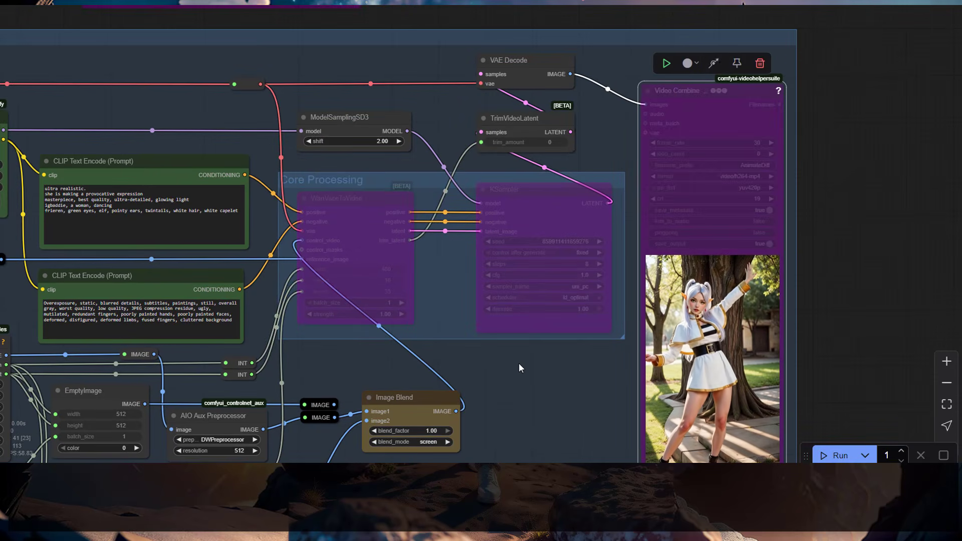
Step: Add a Preview Image node connected to the Image Blend node's IMAGE output
{"action": "left_click_drag", "start_coordinate": [436, 448], "coordinate": [526, 197]}
{"action": "left_click_drag", "start_coordinate": [363, 311], "coordinate": [387, 266]}
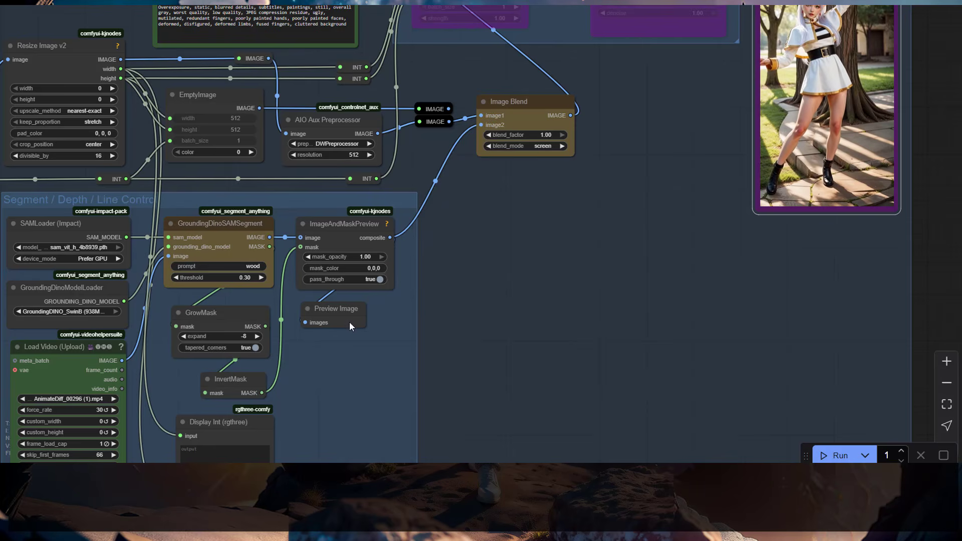
{"action": "left_click_drag", "start_coordinate": [570, 116], "coordinate": [508, 189]}
{"action": "left_click", "coordinate": [645, 254]}
{"action": "scroll", "coordinate": [502, 221], "scroll_direction": "down", "scroll_amount": 3}
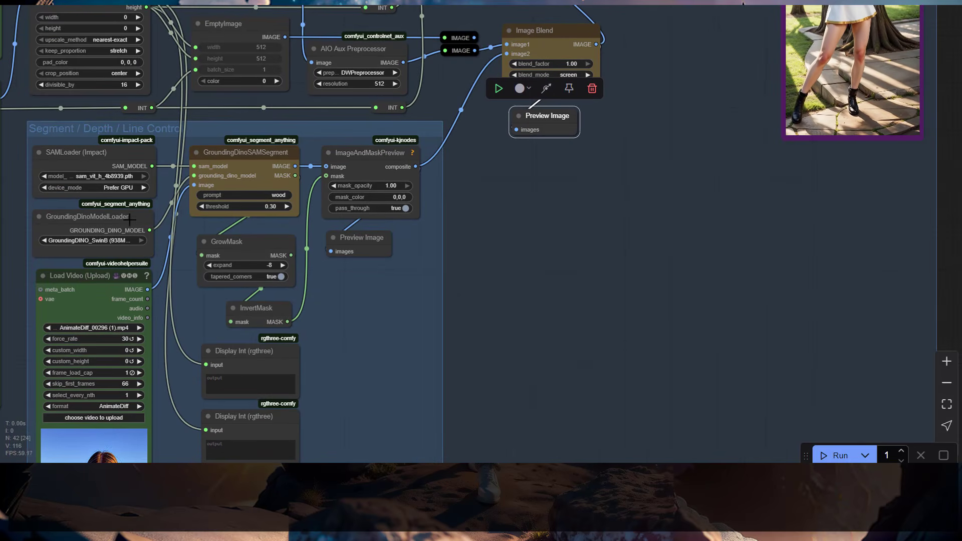
Step: Run the workflow to generate the segmentation and Image Blend previews
{"action": "scroll", "coordinate": [184, 137], "scroll_direction": "down", "scroll_amount": 3}
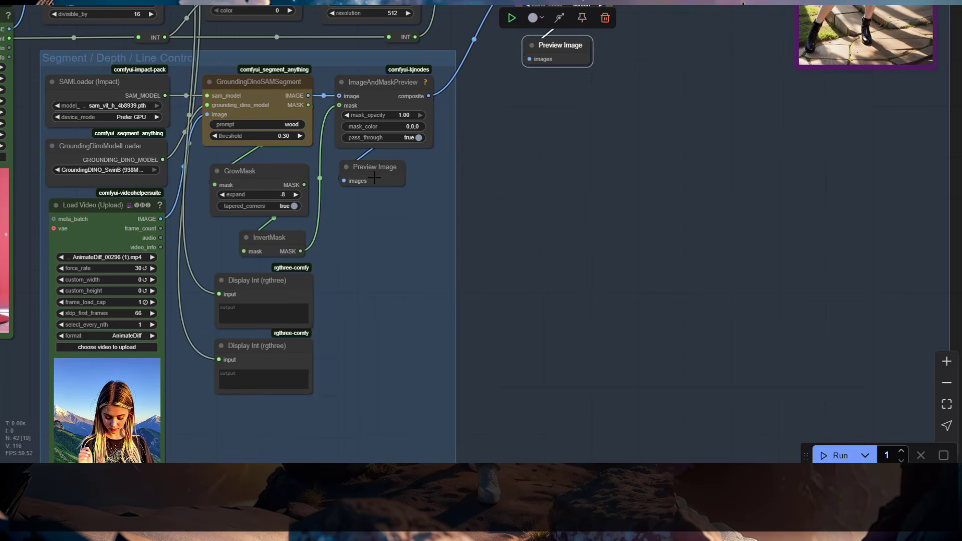
{"action": "left_click_drag", "start_coordinate": [560, 145], "coordinate": [453, 305]}
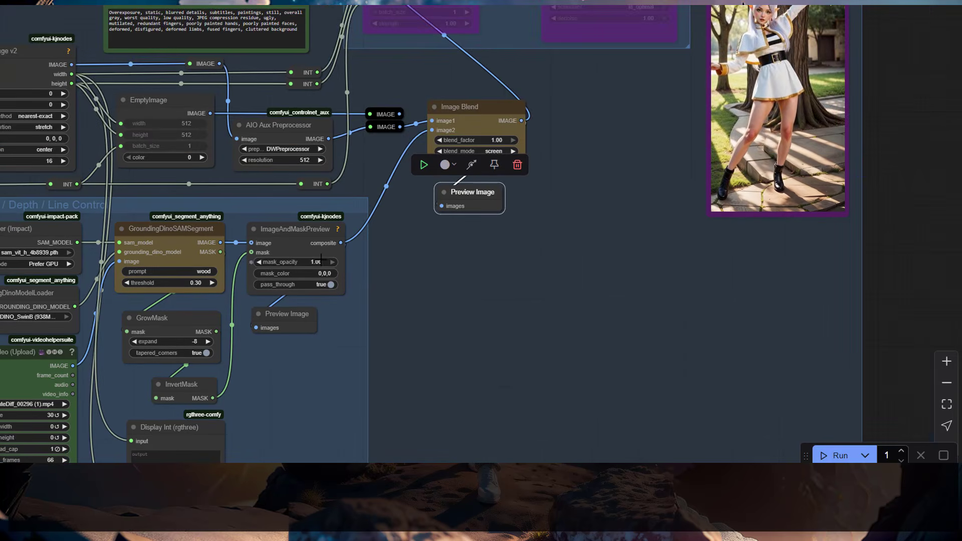
{"action": "left_click", "coordinate": [375, 150]}
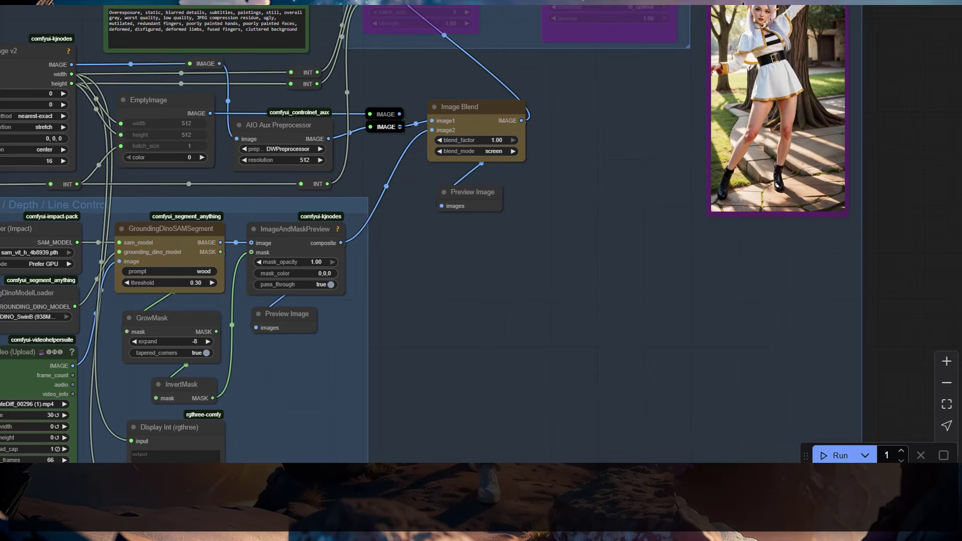
{"action": "left_click", "coordinate": [847, 455]}
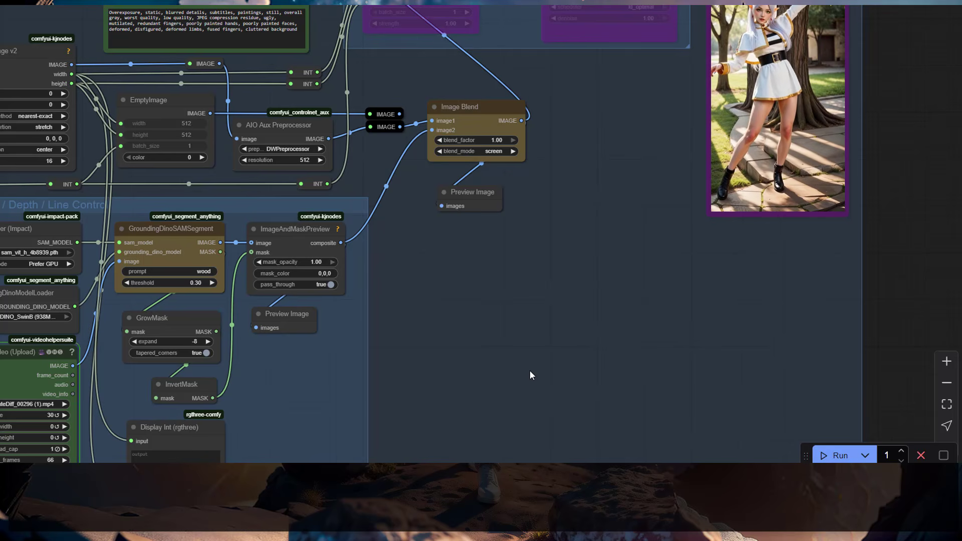
{"action": "left_click_drag", "start_coordinate": [526, 373], "coordinate": [526, 272]}
{"action": "scroll", "coordinate": [527, 273], "scroll_direction": "down", "scroll_amount": 2}
{"action": "left_click_drag", "start_coordinate": [485, 339], "coordinate": [492, 280]}
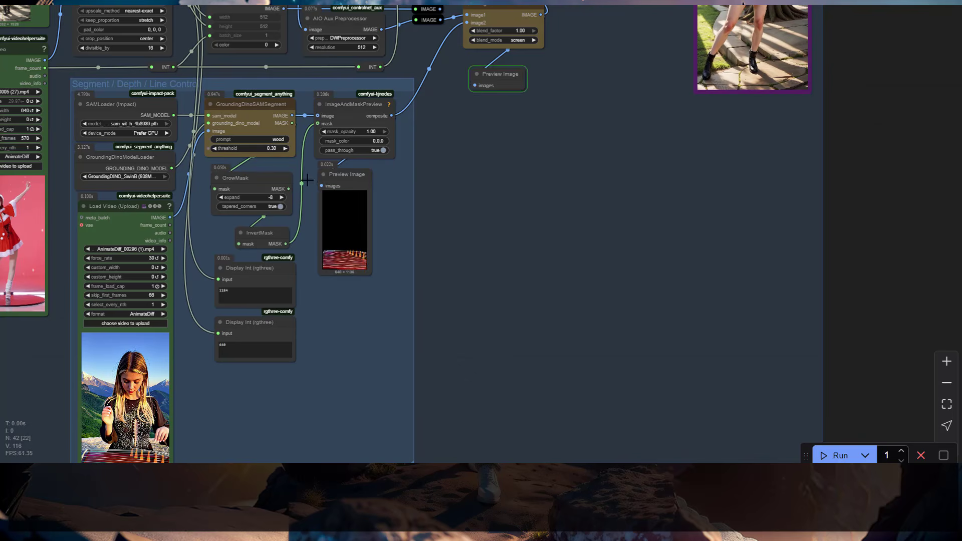
Step: Enlarge the Preview Image nodes of the segmentation branch and the Image Blend output
{"action": "scroll", "coordinate": [421, 253], "scroll_direction": "up", "scroll_amount": 3}
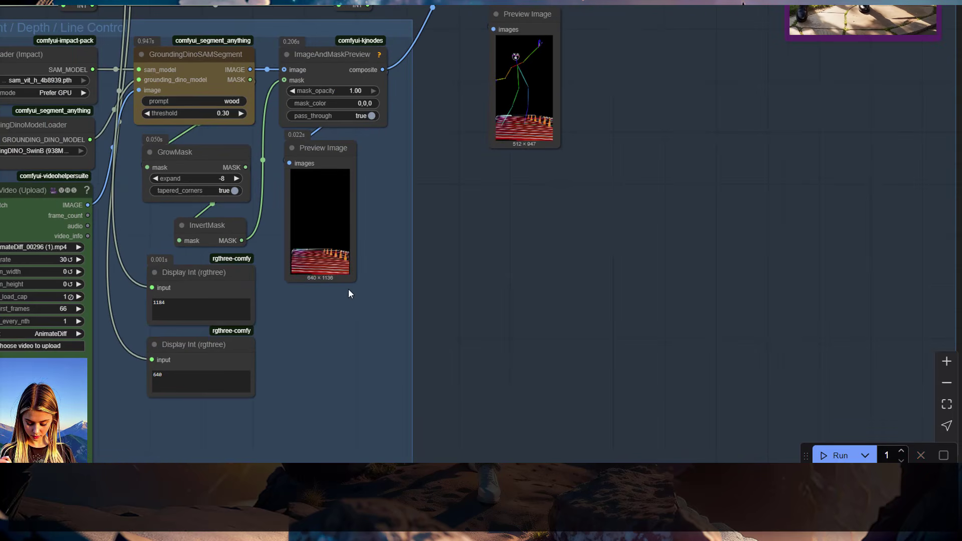
{"action": "left_click_drag", "start_coordinate": [350, 277], "coordinate": [395, 374]}
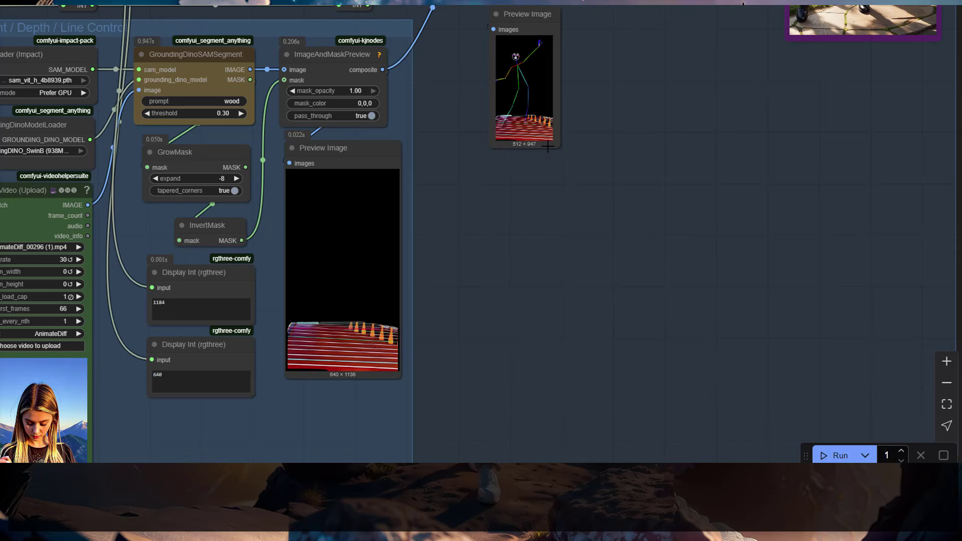
{"action": "left_click_drag", "start_coordinate": [553, 143], "coordinate": [635, 315]}
{"action": "left_click_drag", "start_coordinate": [677, 257], "coordinate": [594, 318]}
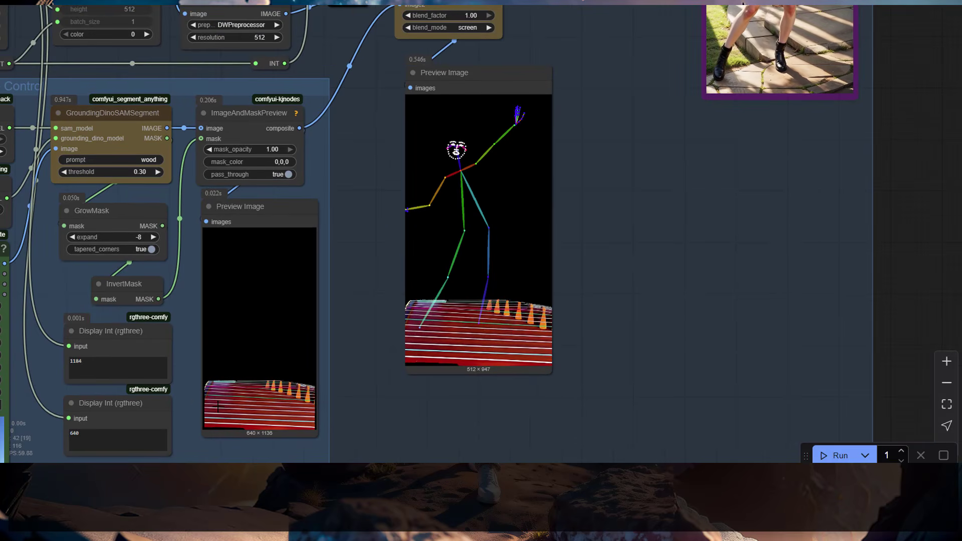
Step: Examine the two previews and trace the pose and segmented instrument through Image Blend to WanVaceToVideo's control input
{"action": "left_click_drag", "start_coordinate": [193, 400], "coordinate": [197, 264]}
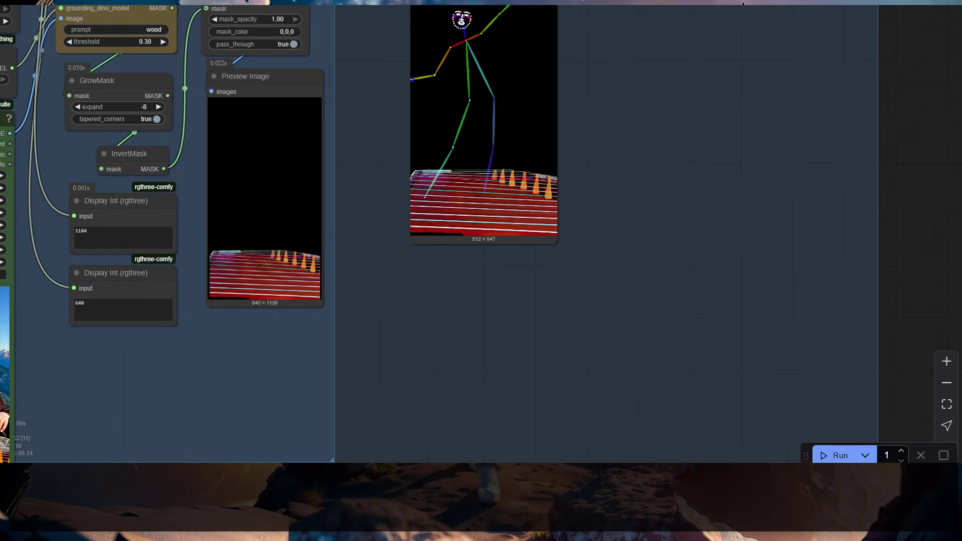
{"action": "left_click_drag", "start_coordinate": [345, 247], "coordinate": [293, 322]}
{"action": "left_click_drag", "start_coordinate": [537, 217], "coordinate": [532, 227]}
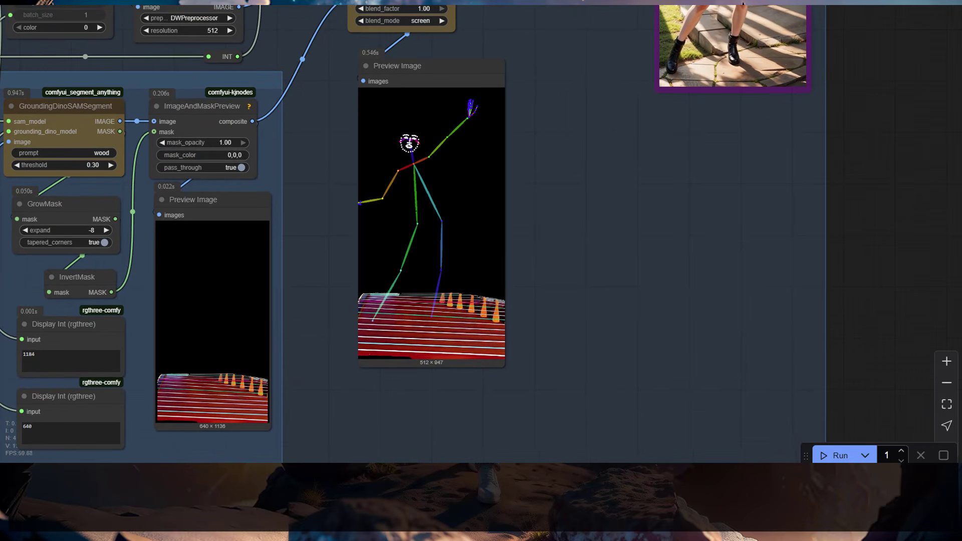
{"action": "left_click_drag", "start_coordinate": [307, 164], "coordinate": [389, 277]}
{"action": "left_click_drag", "start_coordinate": [54, 105], "coordinate": [220, 163]}
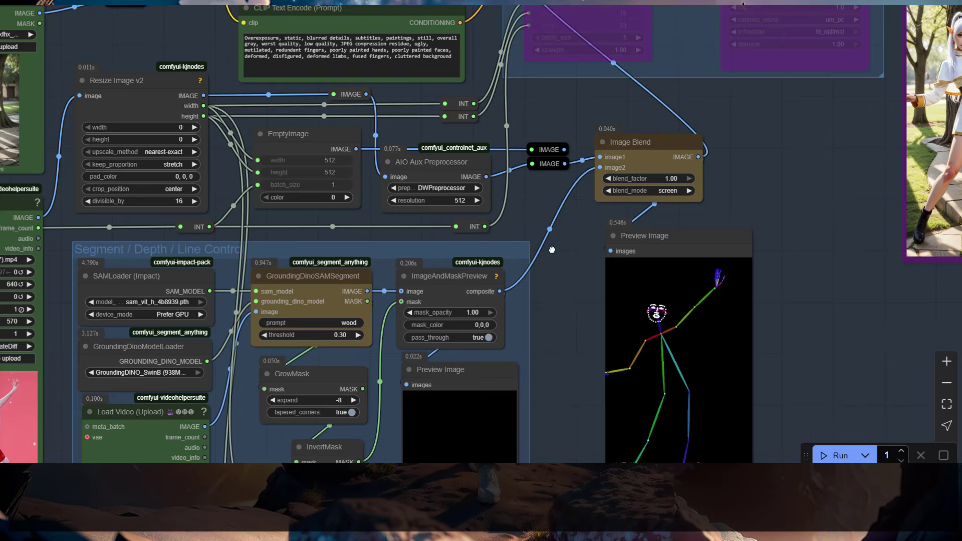
{"action": "left_click_drag", "start_coordinate": [509, 181], "coordinate": [435, 142]}
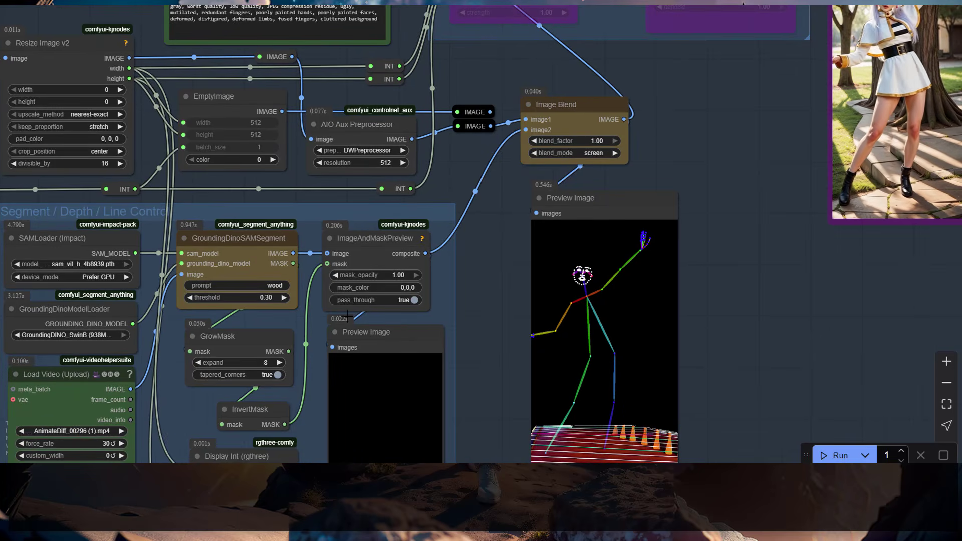
{"action": "left_click_drag", "start_coordinate": [320, 292], "coordinate": [259, 219]}
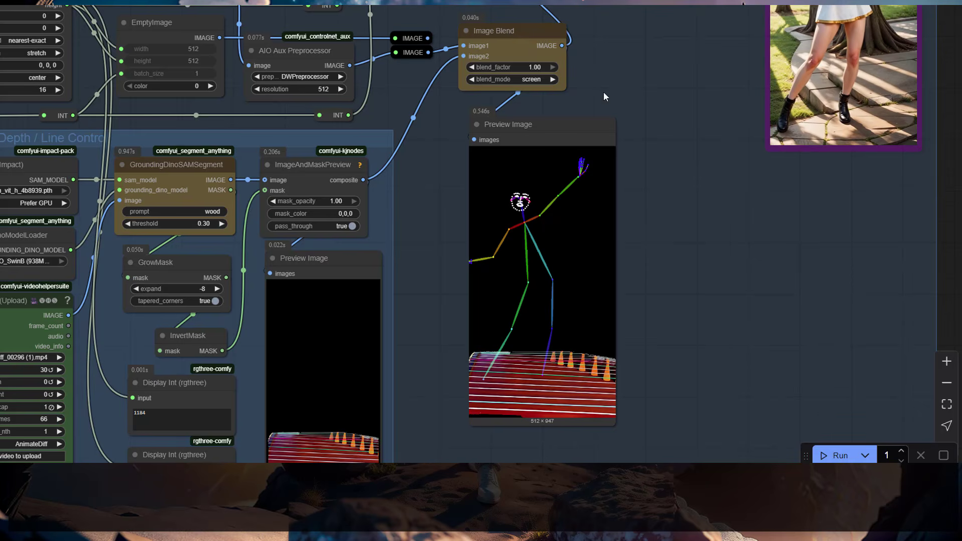
{"action": "left_click_drag", "start_coordinate": [605, 94], "coordinate": [584, 112]}
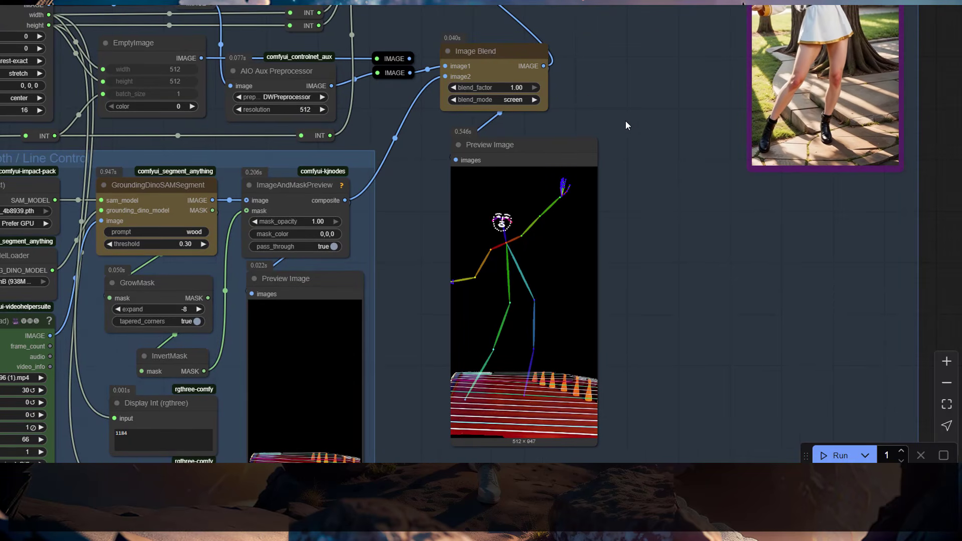
{"action": "scroll", "coordinate": [451, 75], "scroll_direction": "up", "scroll_amount": 4}
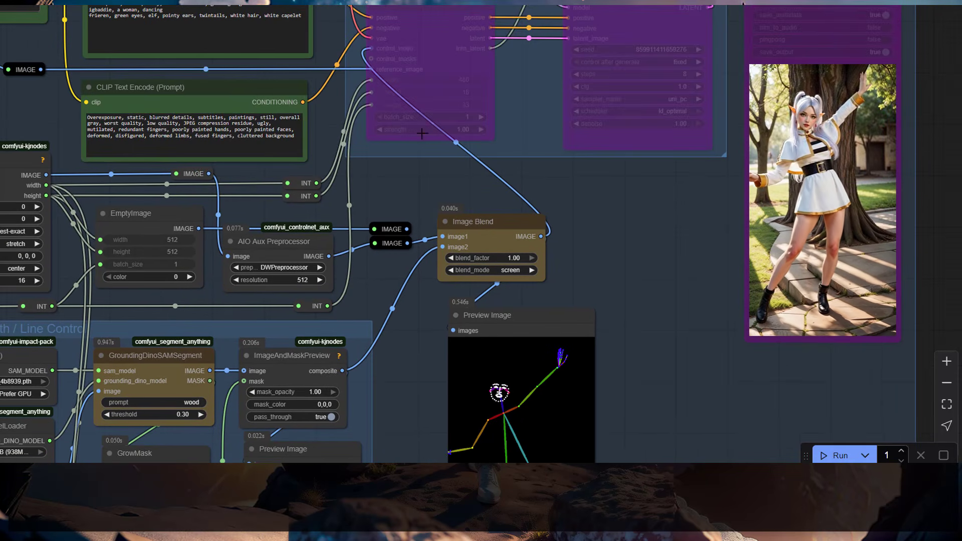
{"action": "left_click_drag", "start_coordinate": [523, 283], "coordinate": [426, 164]}
{"action": "left_click_drag", "start_coordinate": [462, 300], "coordinate": [457, 252]}
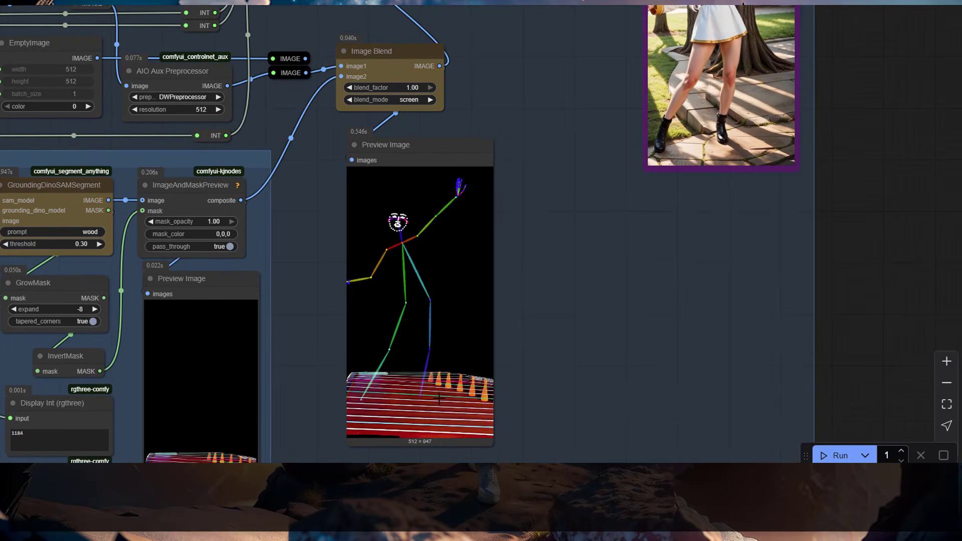
Step: Examine the Load Video (Upload) source, its segmentation nodes and the AIO Aux Preprocessor that supply the blended preview
{"action": "scroll", "coordinate": [284, 364], "scroll_direction": "down", "scroll_amount": 3}
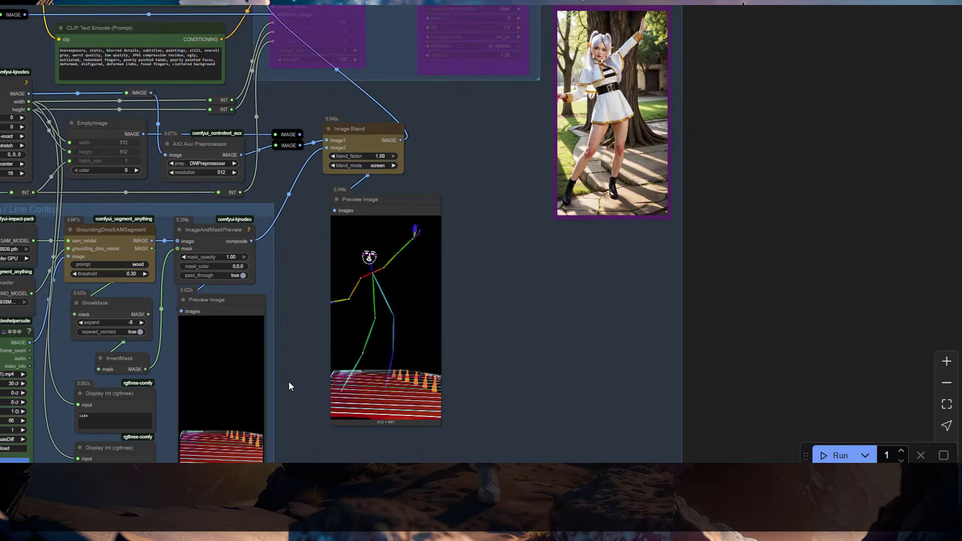
{"action": "left_click_drag", "start_coordinate": [289, 381], "coordinate": [455, 231]}
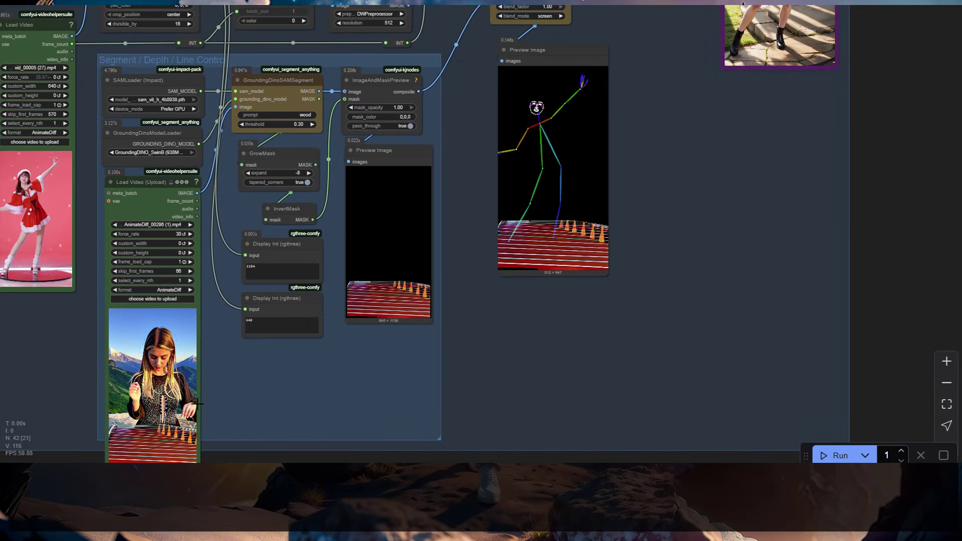
{"action": "left_click_drag", "start_coordinate": [436, 328], "coordinate": [376, 472]}
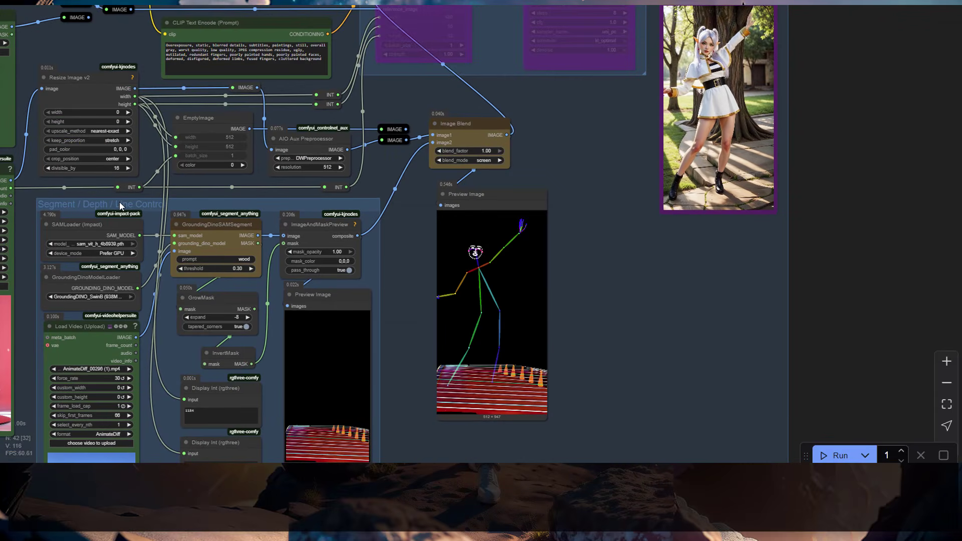
{"action": "left_click_drag", "start_coordinate": [145, 371], "coordinate": [229, 262]}
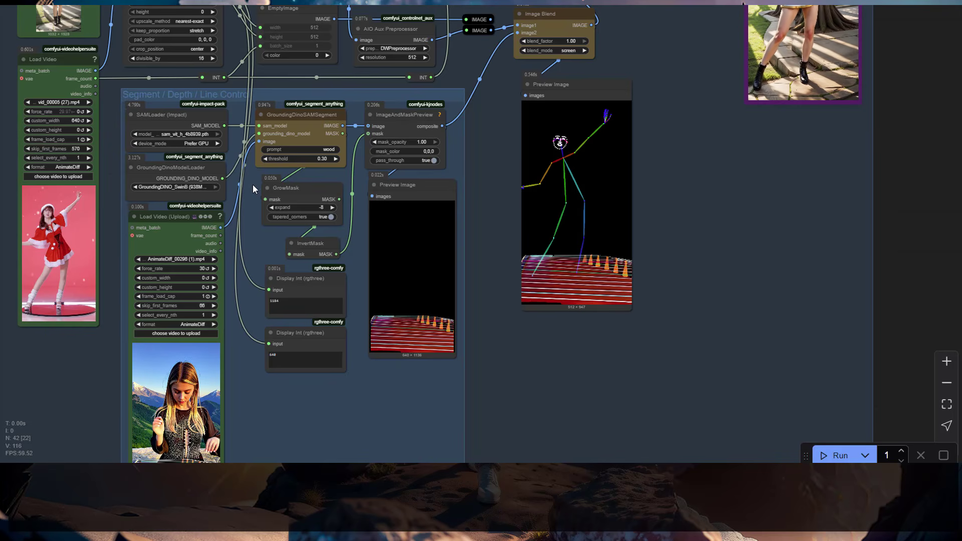
{"action": "scroll", "coordinate": [351, 100], "scroll_direction": "up", "scroll_amount": 1}
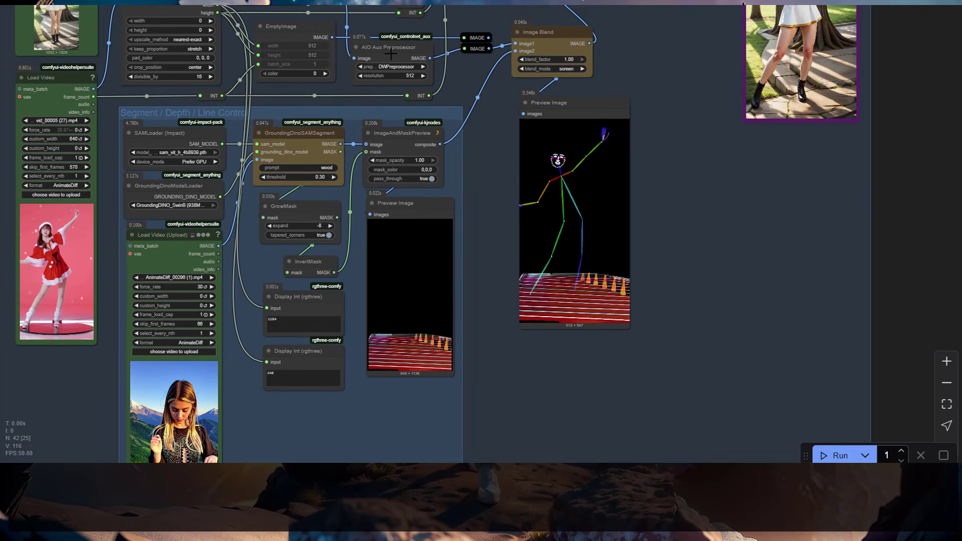
{"action": "left_click", "coordinate": [411, 67]}
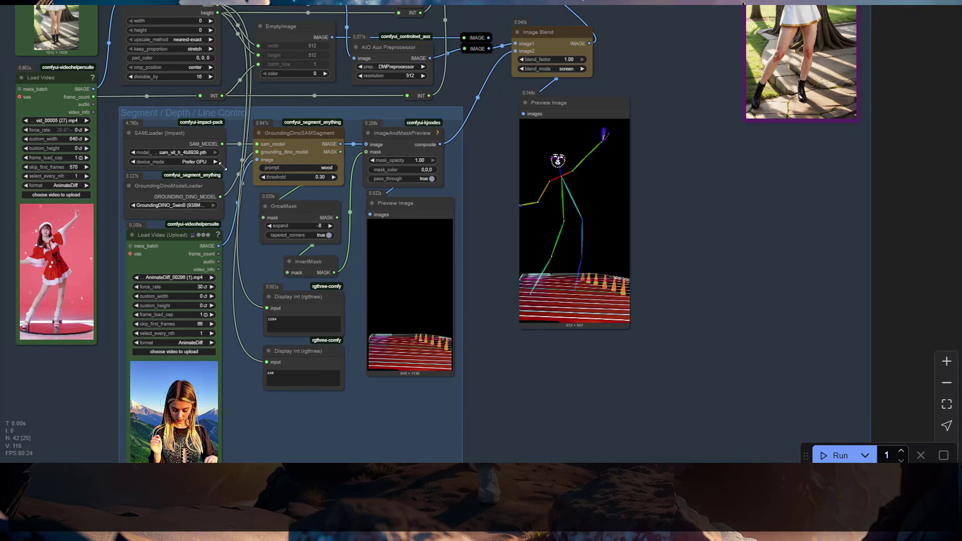
{"action": "left_click_drag", "start_coordinate": [633, 52], "coordinate": [573, 118]}
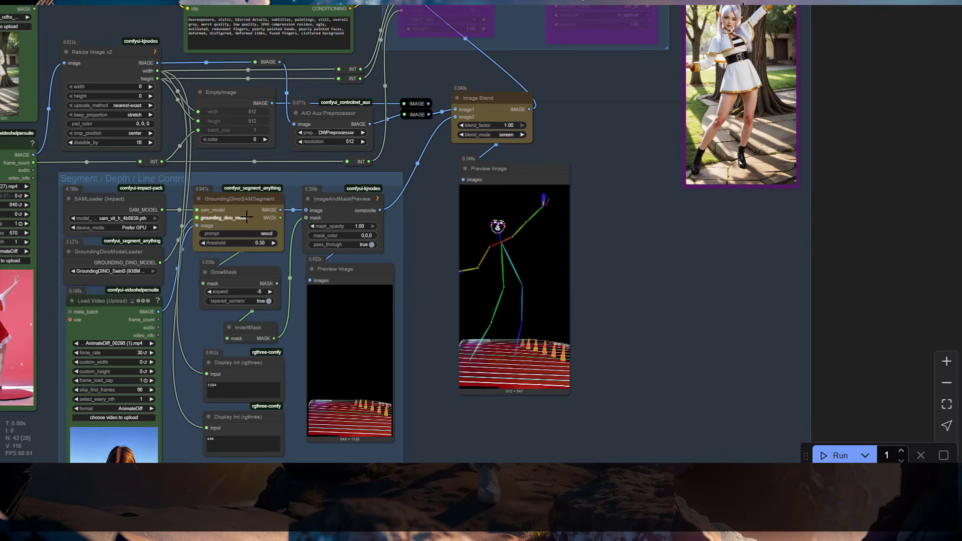
Step: Bypass the nodes of the Segment / Depth / Line Control group and delete the Preview Image node attached to Image Blend
{"action": "right_click", "coordinate": [221, 181]}
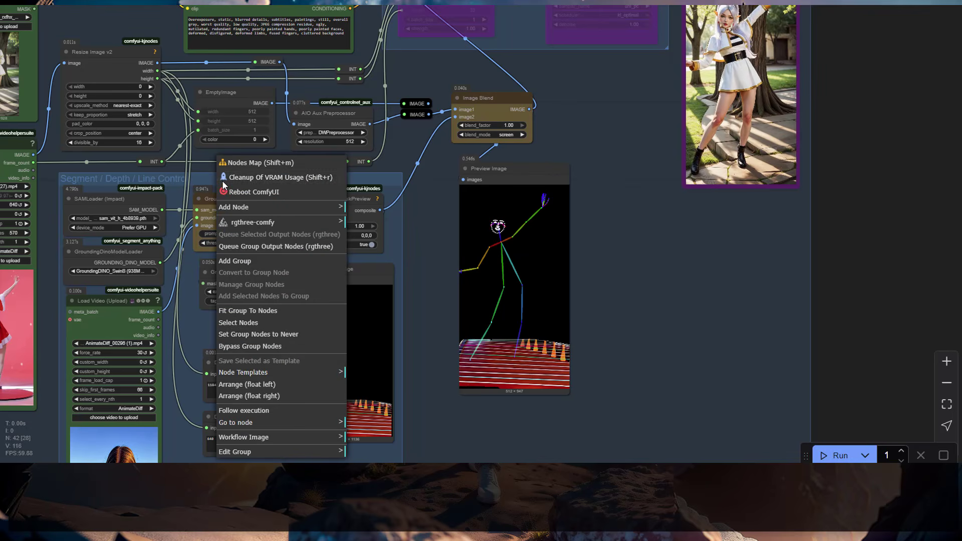
{"action": "left_click", "coordinate": [266, 346]}
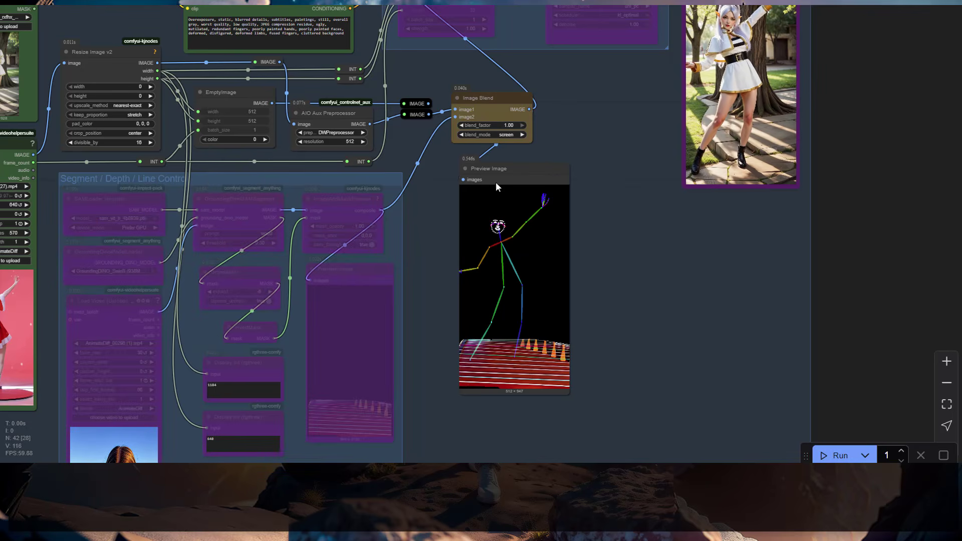
{"action": "left_click", "coordinate": [523, 172]}
{"action": "key", "text": "Delete"}
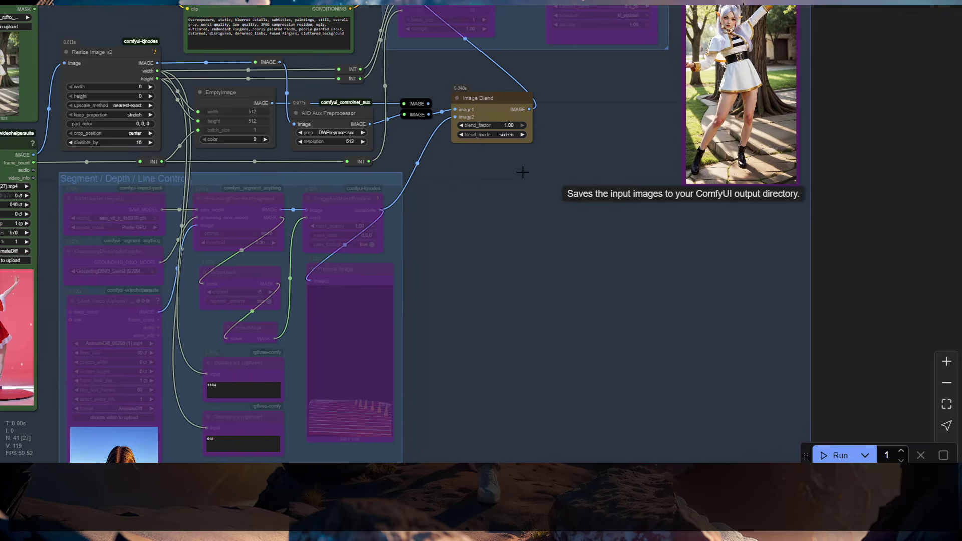
Step: Examine how the EmptyImage node and the Load Video source feed the control image inputs alongside the bypassed segmentation group
{"action": "left_click_drag", "start_coordinate": [488, 220], "coordinate": [532, 161]}
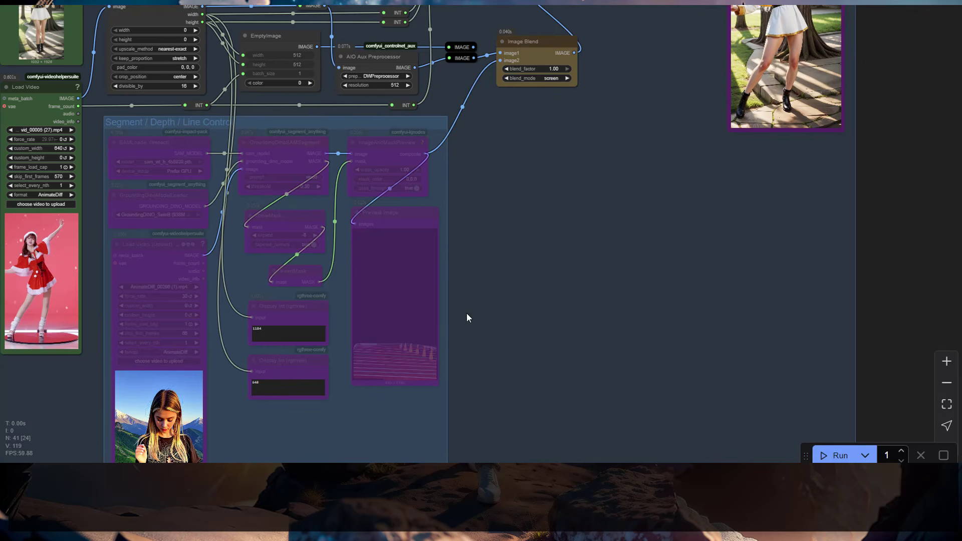
{"action": "left_click_drag", "start_coordinate": [525, 226], "coordinate": [562, 314]}
{"action": "left_click_drag", "start_coordinate": [569, 206], "coordinate": [529, 383]}
{"action": "scroll", "coordinate": [508, 409], "scroll_direction": "up", "scroll_amount": 3}
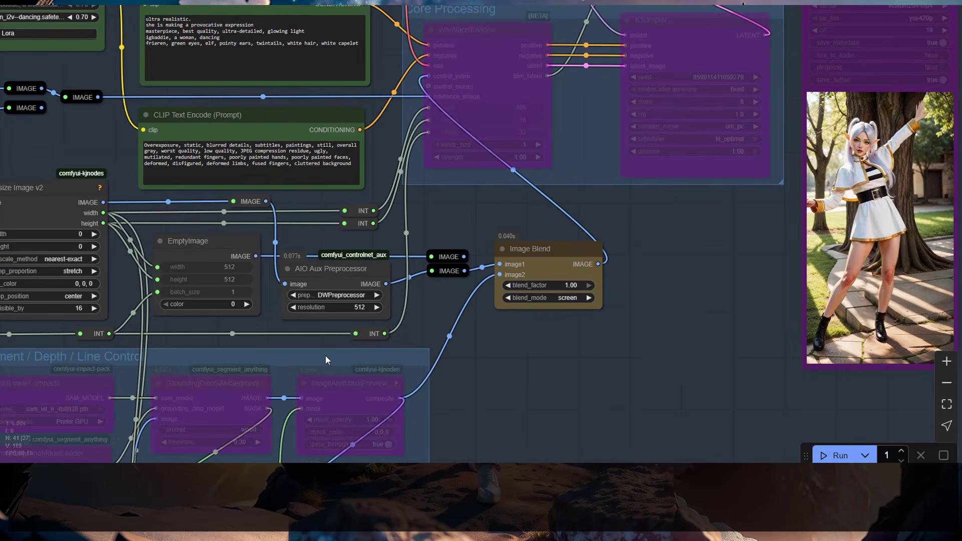
{"action": "left_click", "coordinate": [253, 313]}
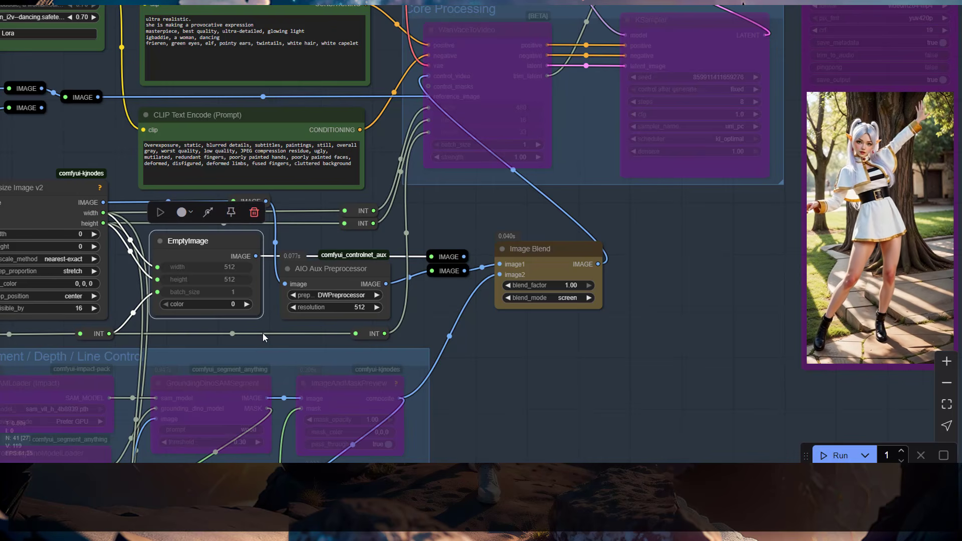
{"action": "left_click_drag", "start_coordinate": [263, 333], "coordinate": [370, 295]}
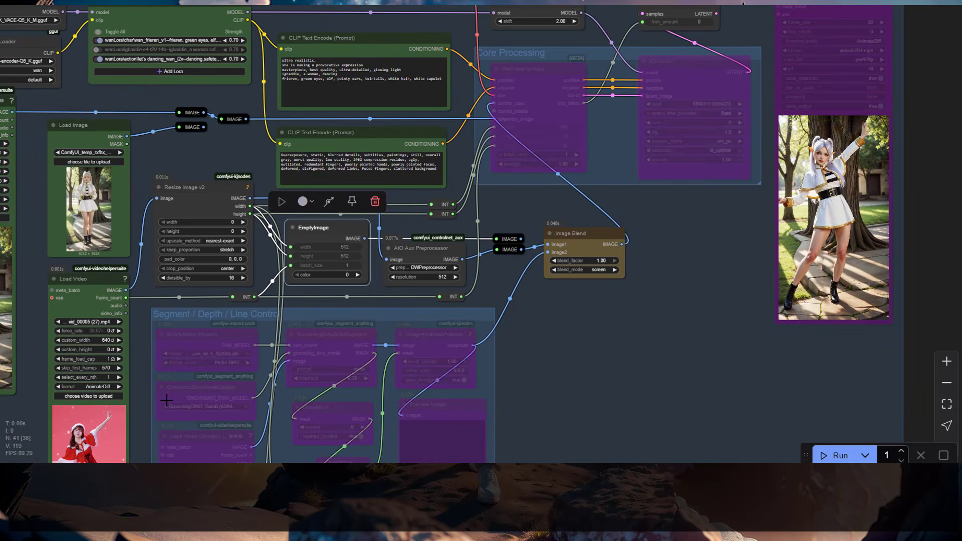
{"action": "left_click_drag", "start_coordinate": [143, 397], "coordinate": [145, 335]}
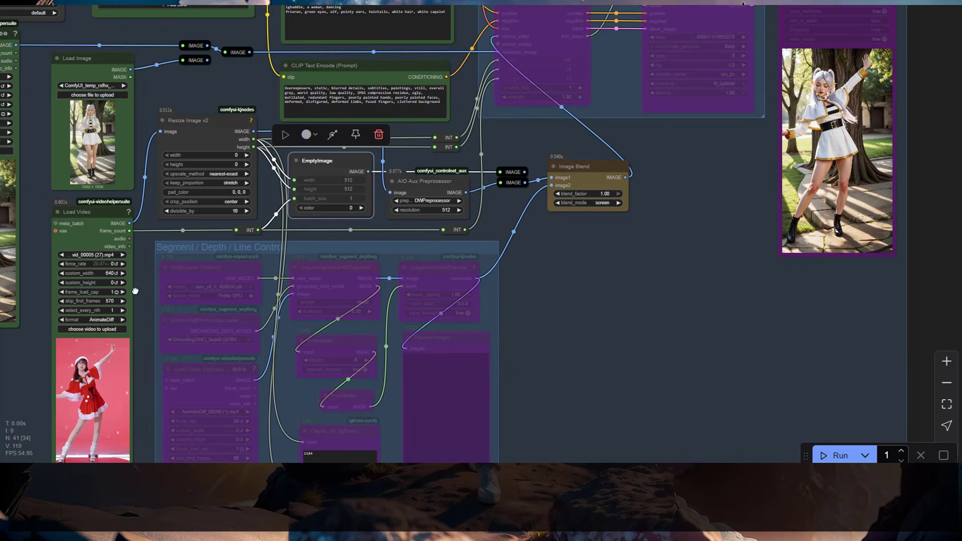
{"action": "left_click_drag", "start_coordinate": [135, 291], "coordinate": [131, 419]}
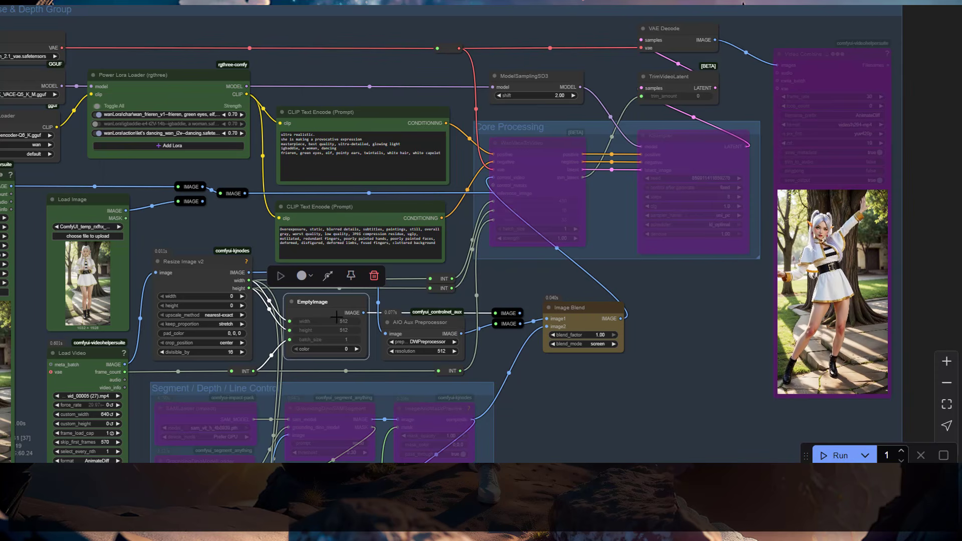
{"action": "left_click", "coordinate": [402, 295]}
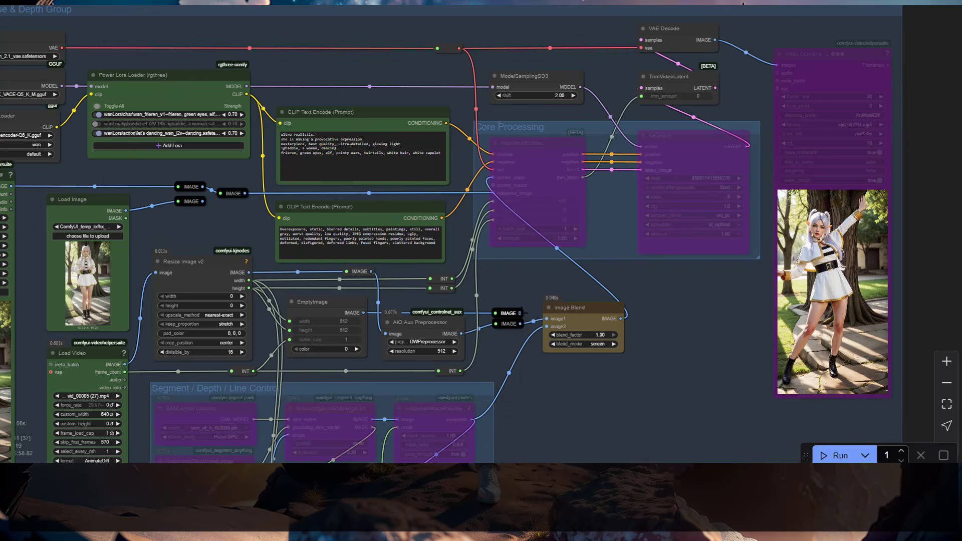
Step: Try the EmptyImage reroute as Image Blend's image1 input and restore the AIO Aux Preprocessor connection
{"action": "left_click_drag", "start_coordinate": [520, 313], "coordinate": [547, 318]}
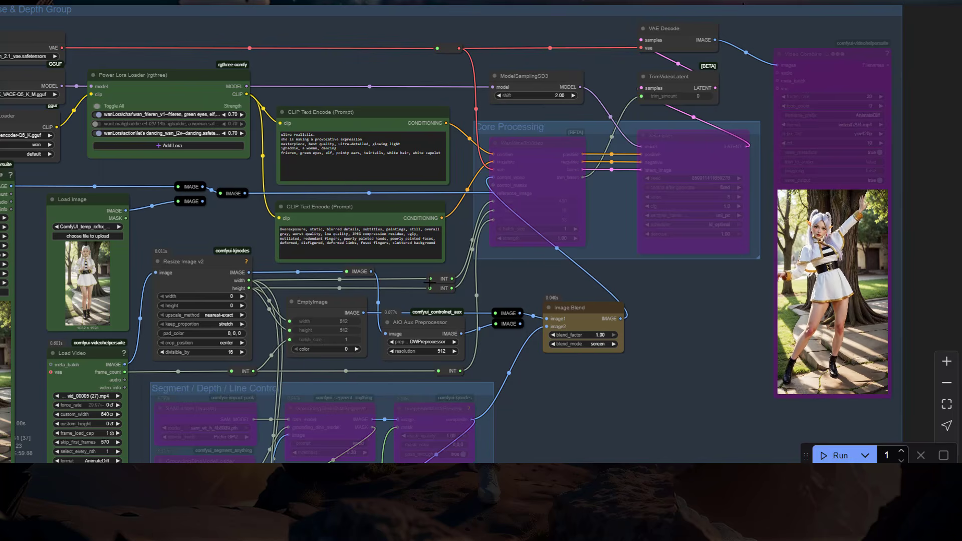
{"action": "left_click_drag", "start_coordinate": [482, 283], "coordinate": [455, 300]}
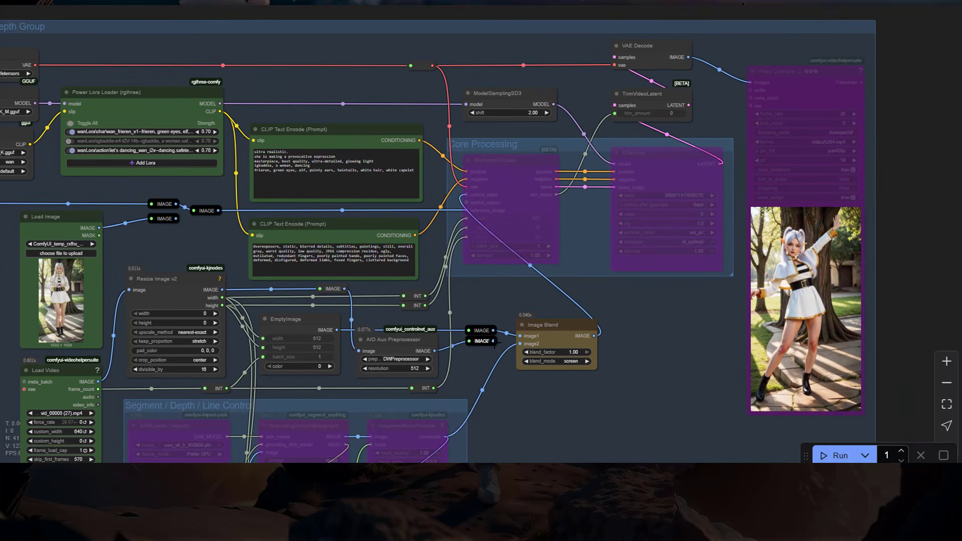
{"action": "left_click_drag", "start_coordinate": [493, 341], "coordinate": [520, 336]}
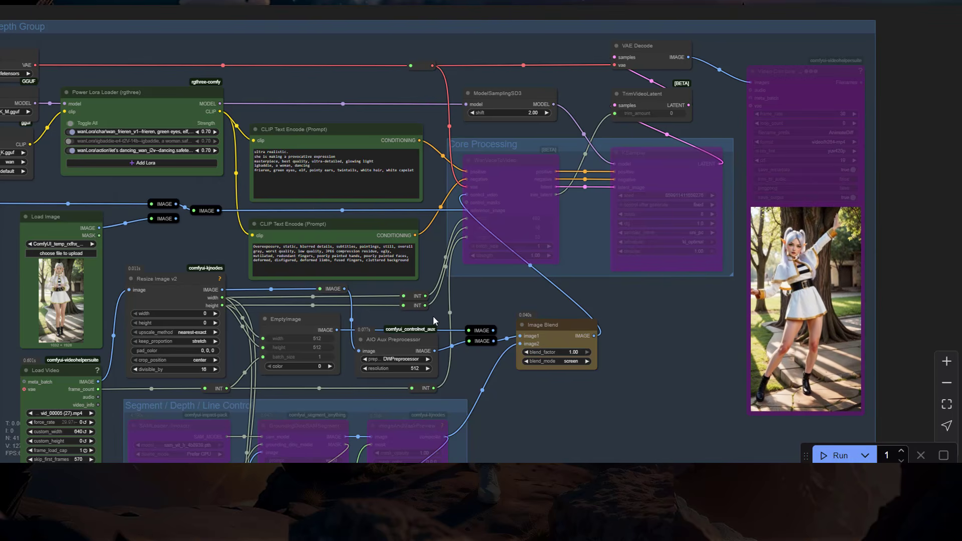
Step: Set the Core Processing group nodes to Always and re-enable the bypassed Video Combine node
{"action": "left_click_drag", "start_coordinate": [456, 301], "coordinate": [410, 323]}
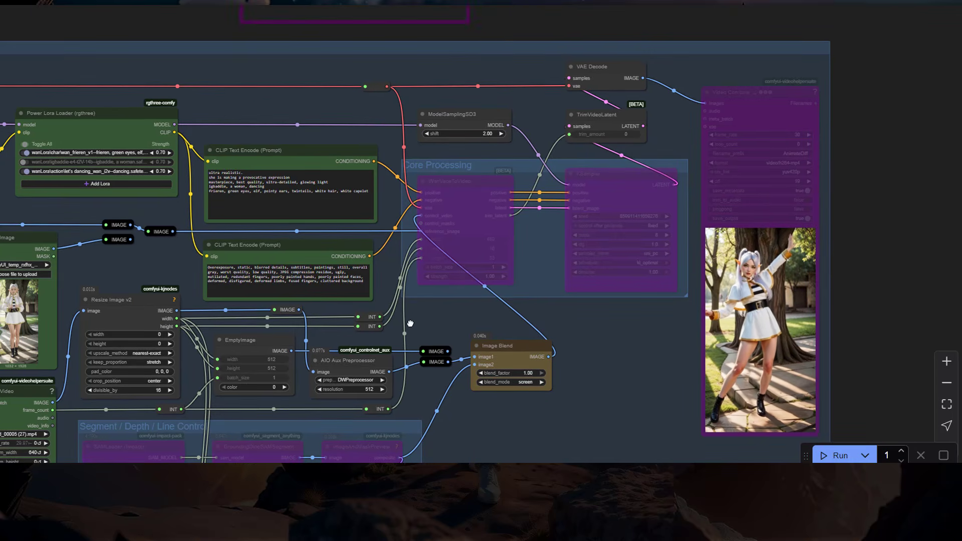
{"action": "scroll", "coordinate": [410, 322], "scroll_direction": "down", "scroll_amount": 2}
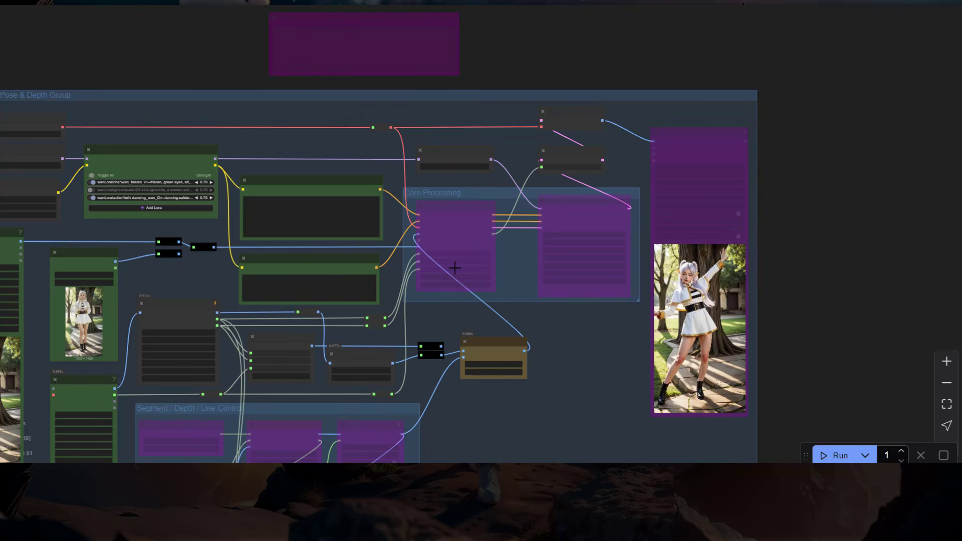
{"action": "right_click", "coordinate": [470, 195]}
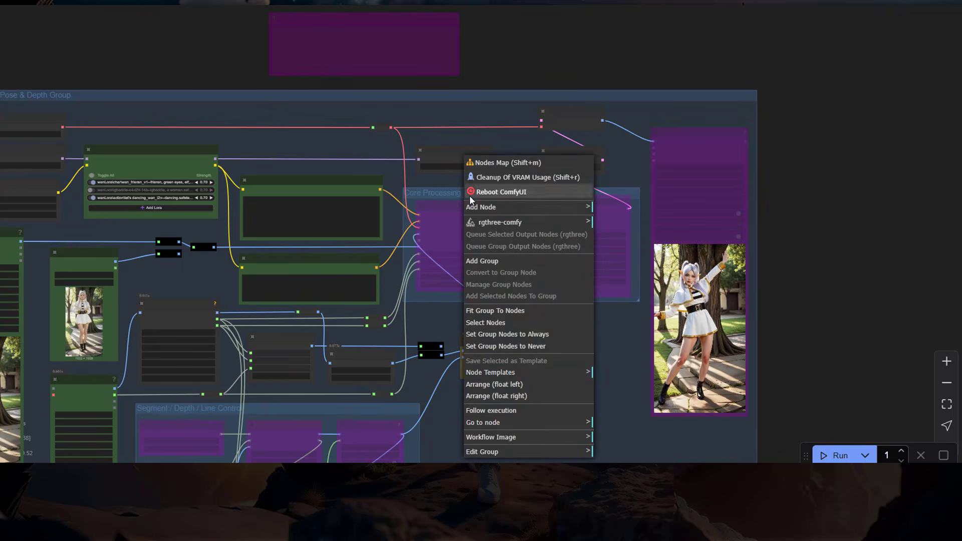
{"action": "left_click", "coordinate": [500, 335]}
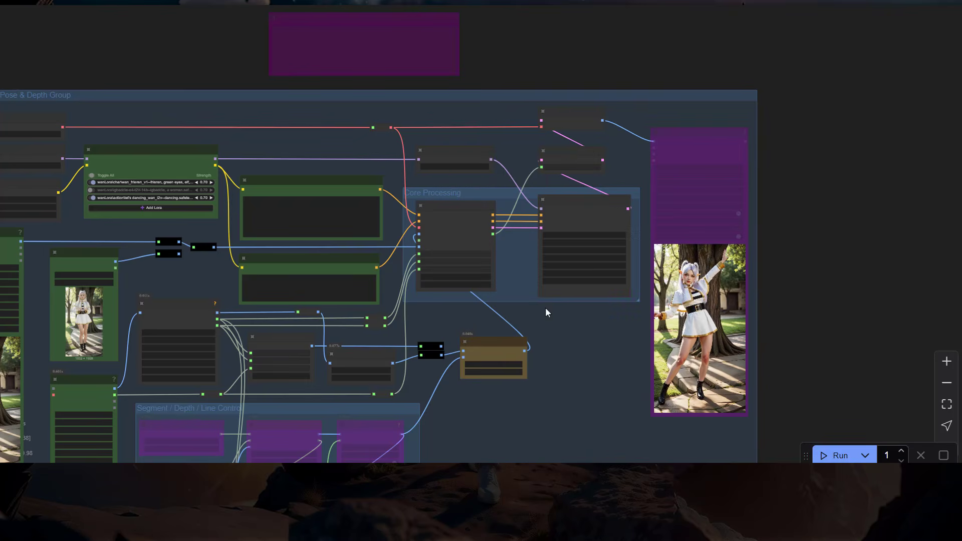
{"action": "left_click", "coordinate": [682, 146]}
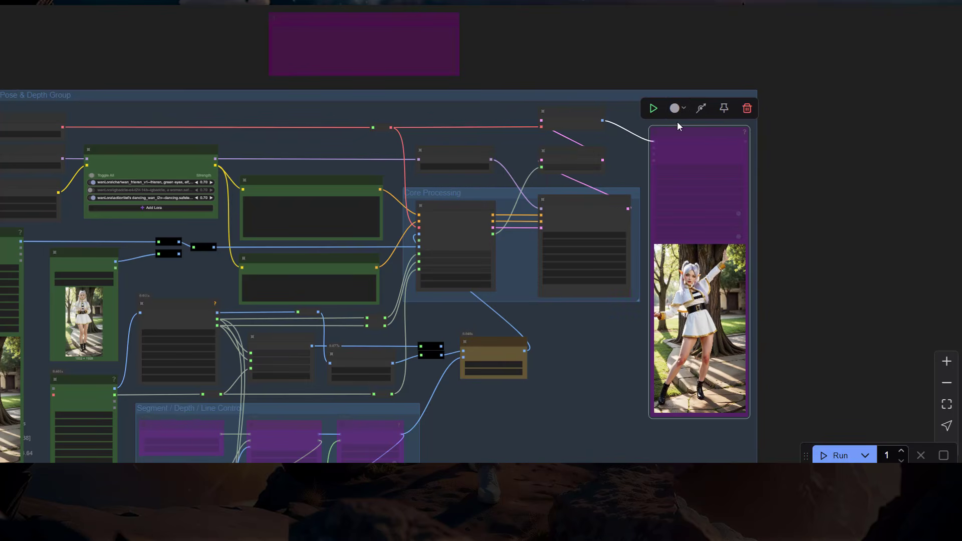
{"action": "left_click", "coordinate": [702, 109]}
Step: Set the dance clip's Load Video node to a frame_load_cap of 26 and skip_first_frames of 400
{"action": "scroll", "coordinate": [521, 199], "scroll_direction": "down", "scroll_amount": 5}
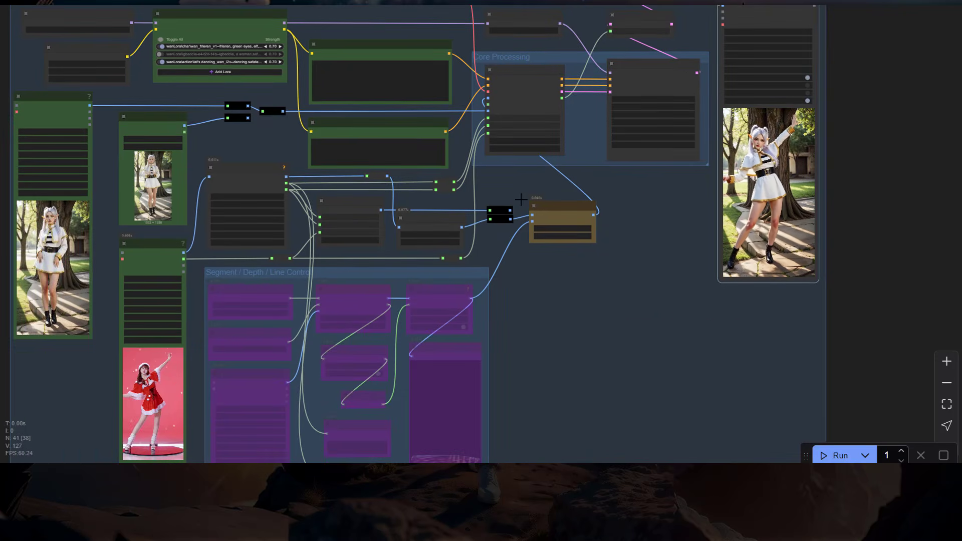
{"action": "left_click_drag", "start_coordinate": [527, 206], "coordinate": [567, 320]}
{"action": "scroll", "coordinate": [305, 212], "scroll_direction": "up", "scroll_amount": 4}
{"action": "scroll", "coordinate": [244, 186], "scroll_direction": "up", "scroll_amount": 2}
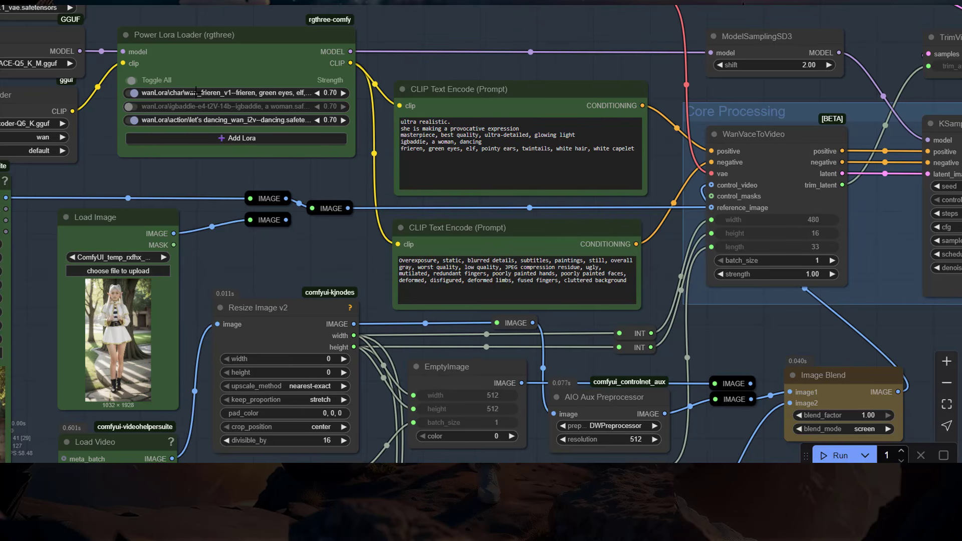
{"action": "scroll", "coordinate": [215, 246], "scroll_direction": "down", "scroll_amount": 5}
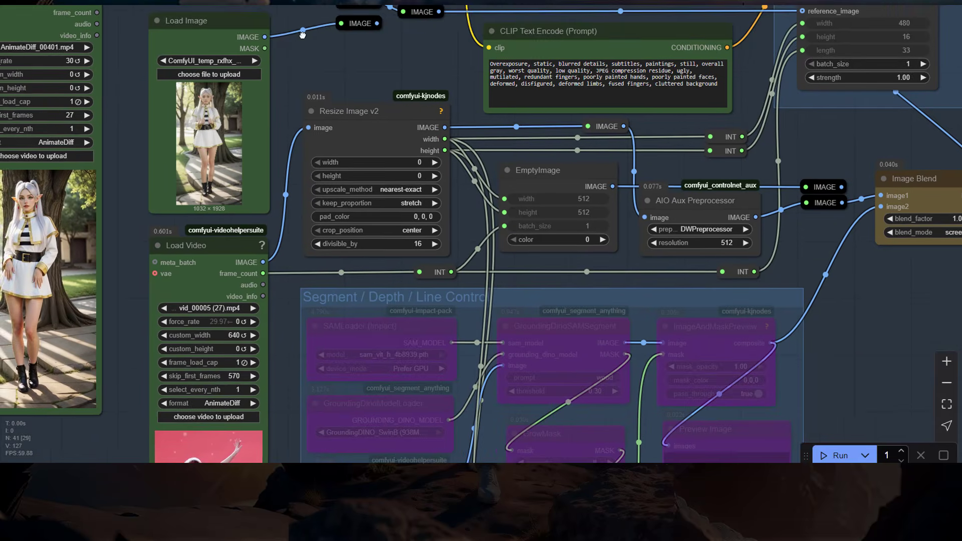
{"action": "scroll", "coordinate": [292, 324], "scroll_direction": "down", "scroll_amount": 3}
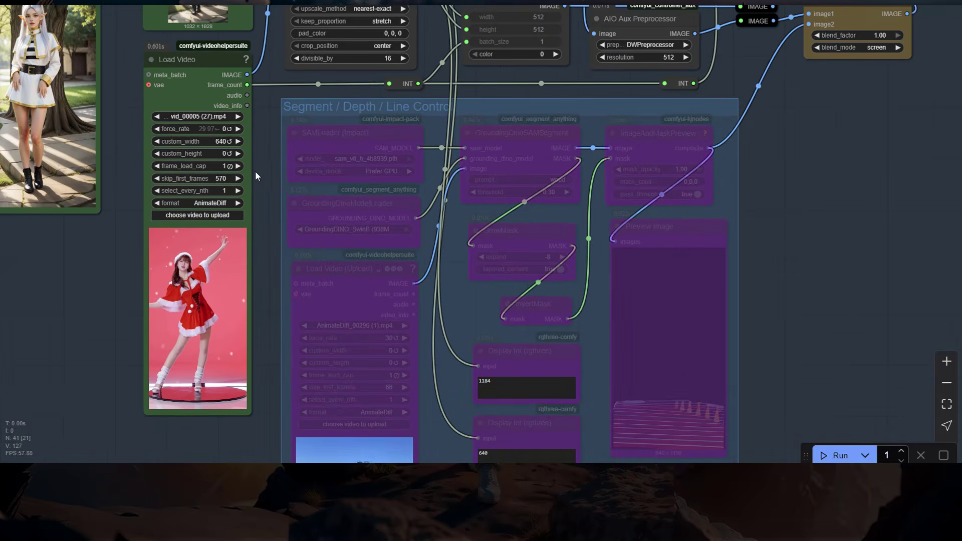
{"action": "scroll", "coordinate": [246, 187], "scroll_direction": "up", "scroll_amount": 1}
{"action": "left_click", "coordinate": [202, 165]}
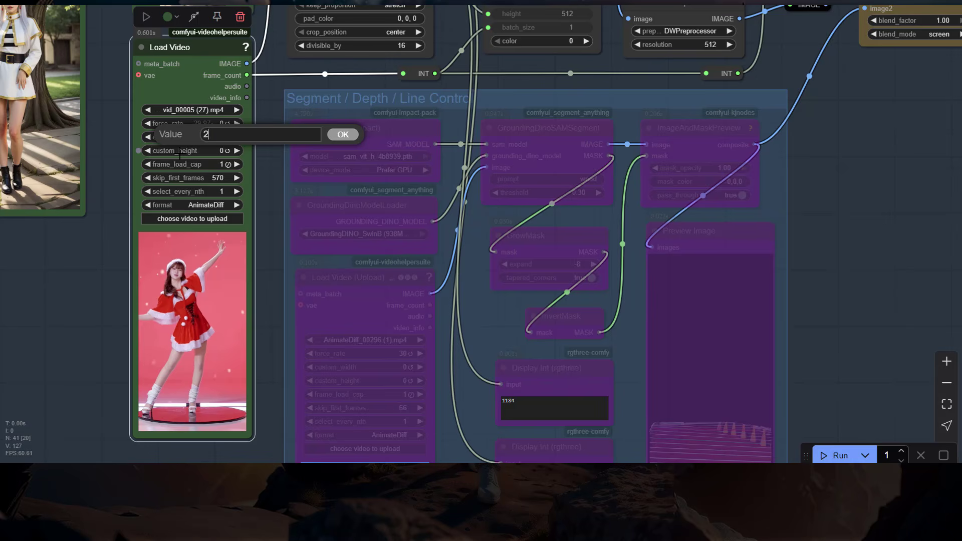
{"action": "type", "text": "26"}
{"action": "key", "text": "Return"}
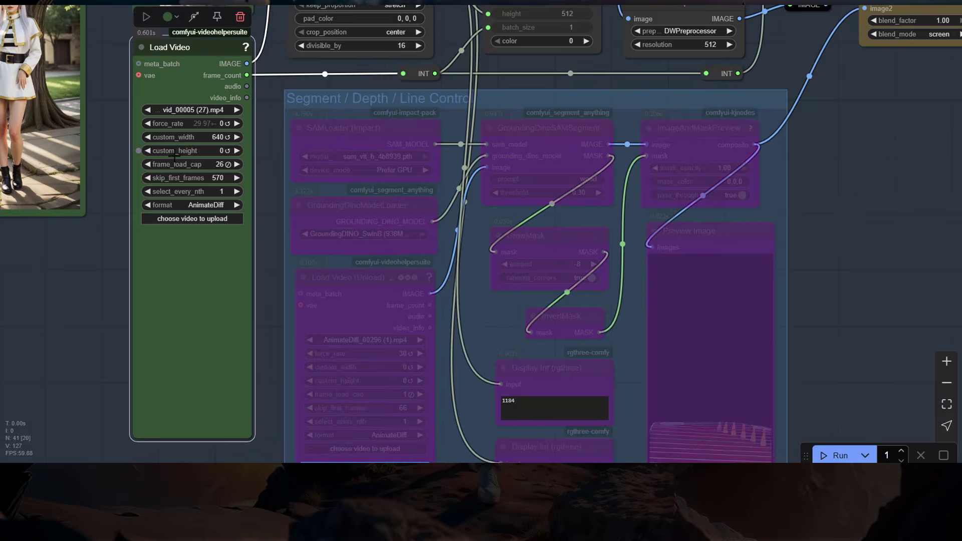
{"action": "left_click", "coordinate": [196, 179]}
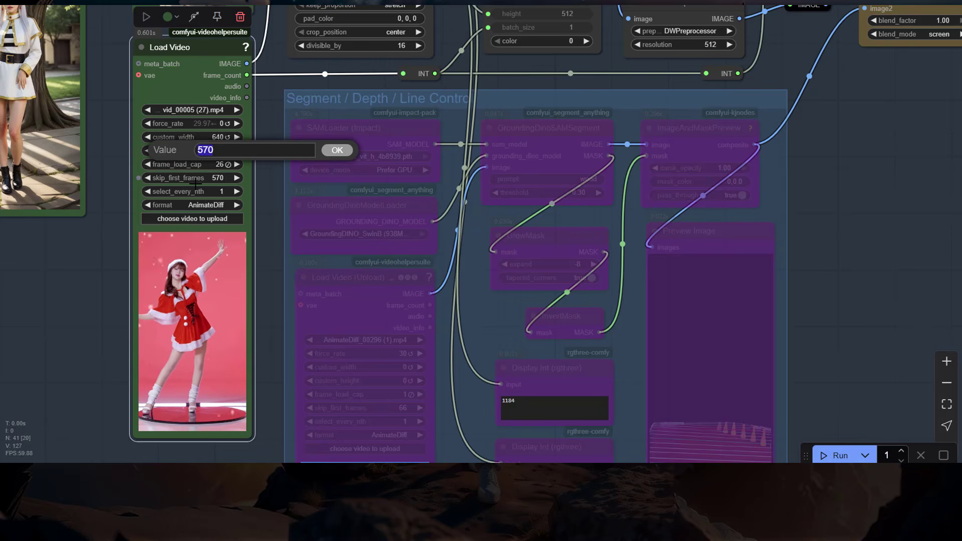
{"action": "type", "text": "400"}
{"action": "key", "text": "Return"}
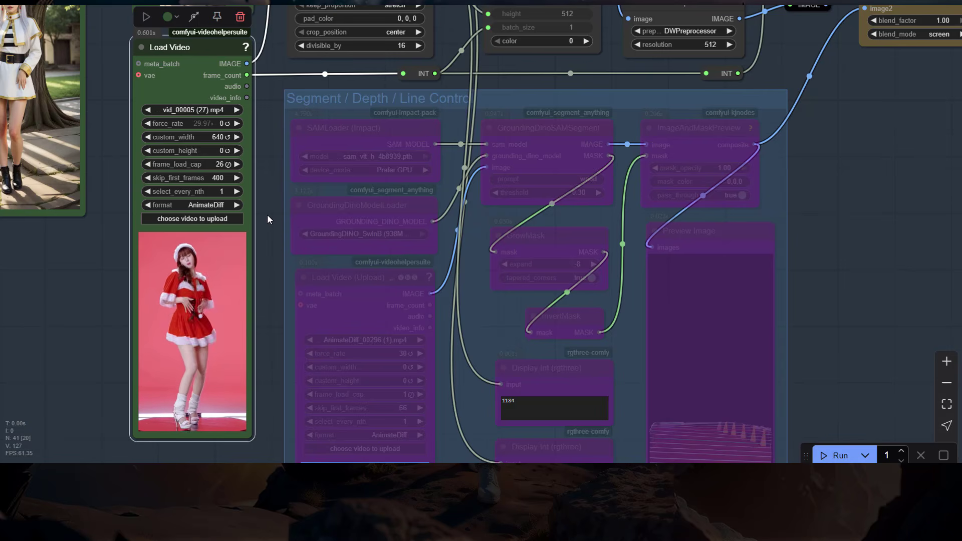
Step: Try to run the full workflow with Image Blend still active and dismiss the resulting dialog
{"action": "left_click_drag", "start_coordinate": [267, 219], "coordinate": [242, 328]}
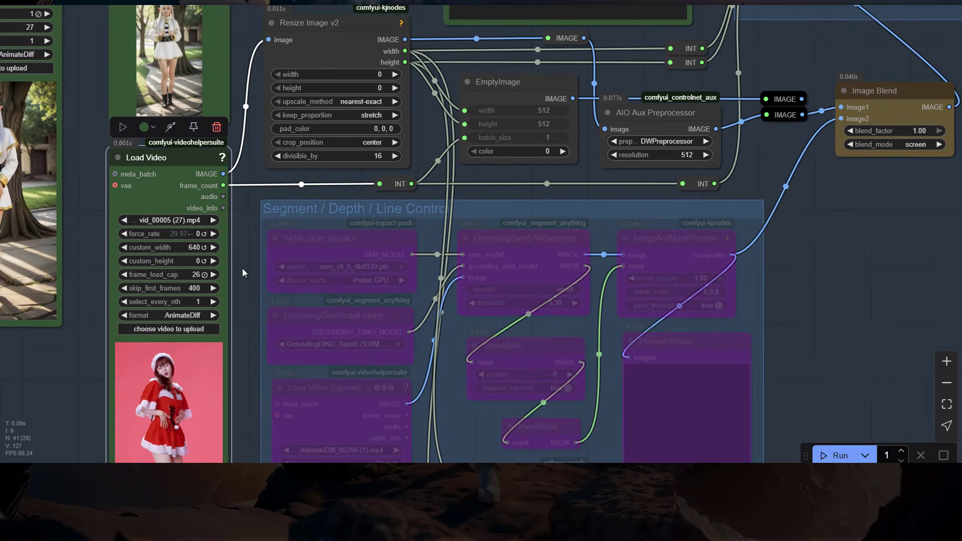
{"action": "left_click_drag", "start_coordinate": [242, 269], "coordinate": [208, 353]}
{"action": "left_click_drag", "start_coordinate": [454, 268], "coordinate": [240, 394]}
{"action": "left_click_drag", "start_coordinate": [571, 273], "coordinate": [513, 275]}
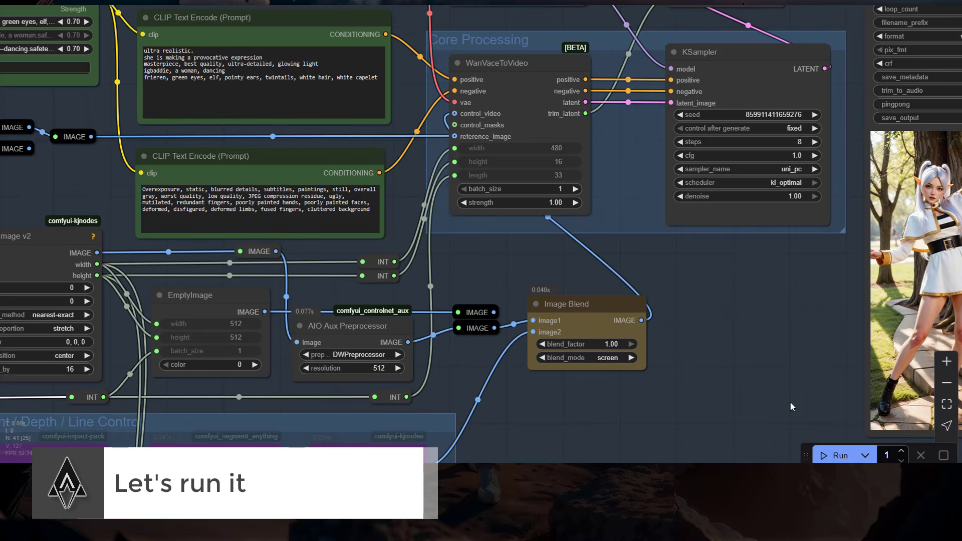
{"action": "left_click", "coordinate": [832, 453]}
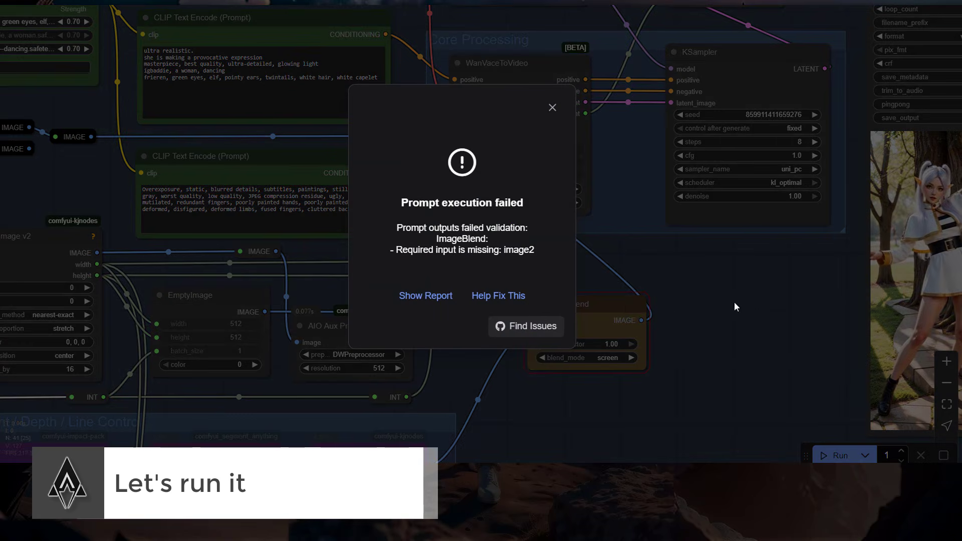
{"action": "left_click", "coordinate": [553, 108]}
Step: Bypass the Image Blend node and run the workflow again
{"action": "left_click_drag", "start_coordinate": [612, 272], "coordinate": [621, 163]}
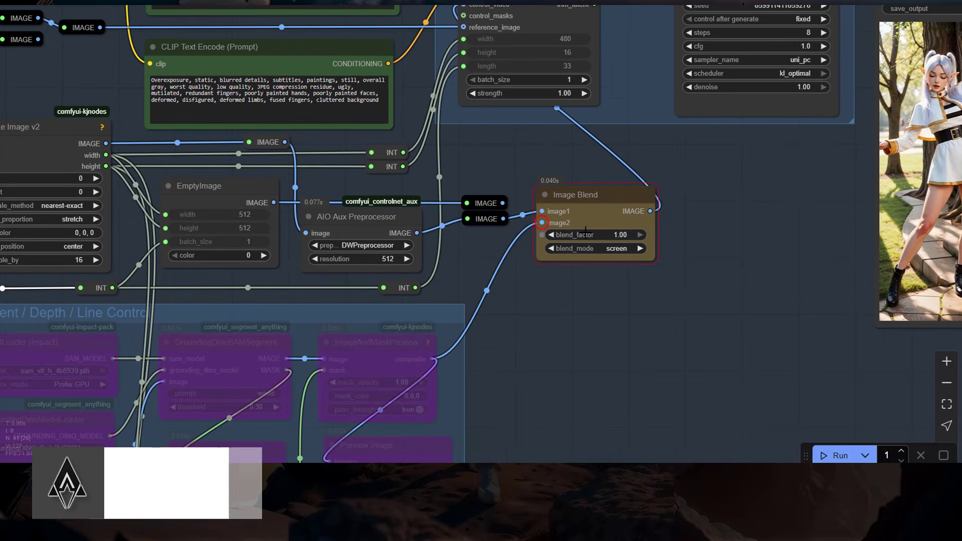
{"action": "left_click", "coordinate": [584, 195]}
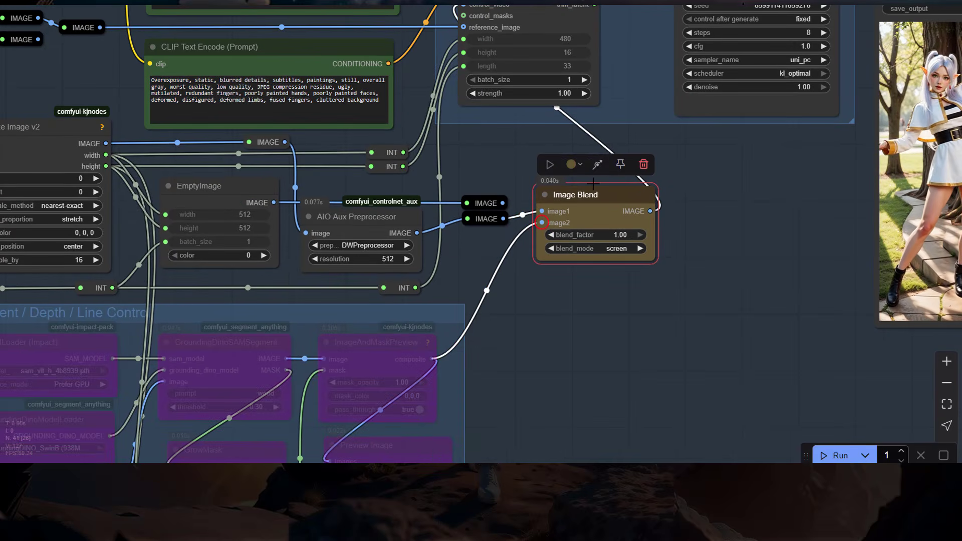
{"action": "left_click", "coordinate": [597, 166]}
{"action": "left_click", "coordinate": [769, 419]}
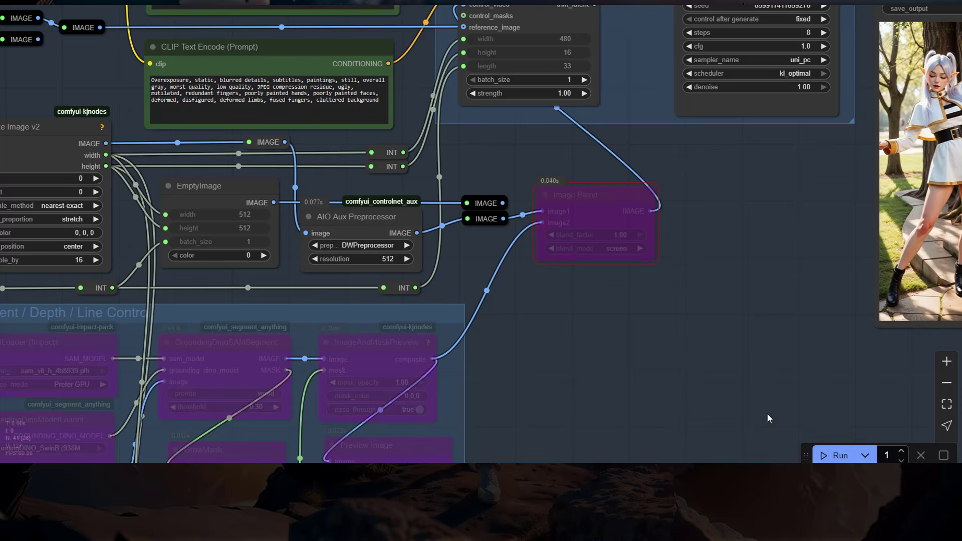
{"action": "left_click", "coordinate": [824, 456]}
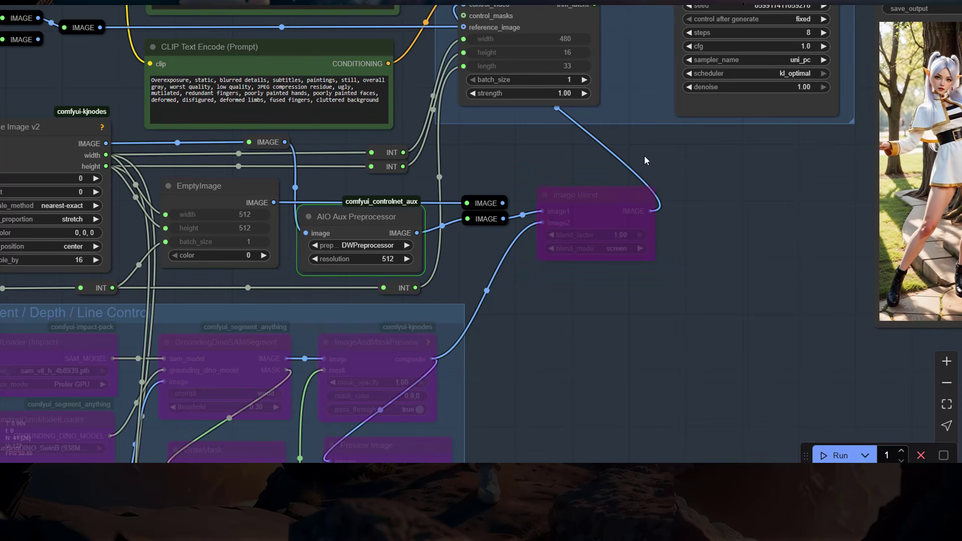
{"action": "scroll", "coordinate": [552, 340], "scroll_direction": "down", "scroll_amount": 1}
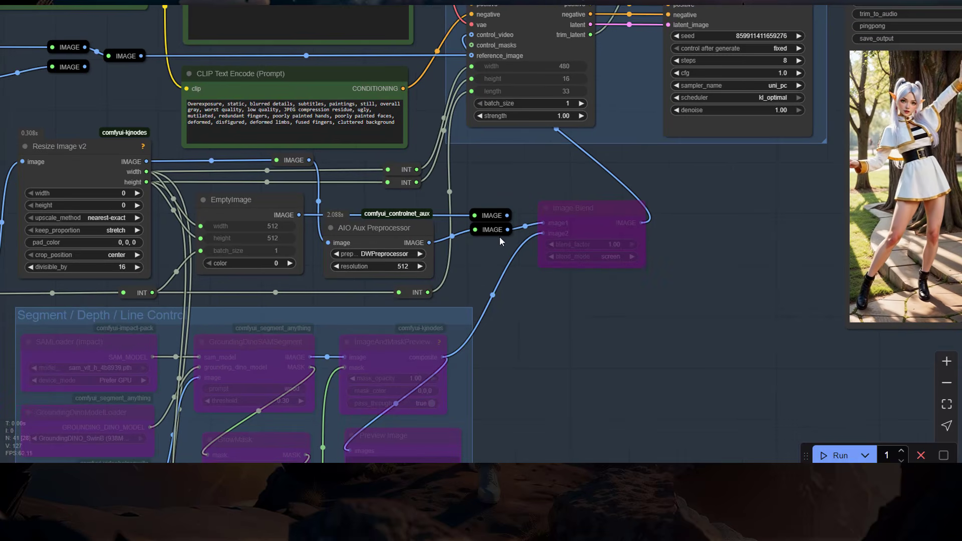
{"action": "left_click_drag", "start_coordinate": [469, 294], "coordinate": [704, 297]}
{"action": "left_click_drag", "start_coordinate": [108, 305], "coordinate": [266, 157]}
{"action": "left_click_drag", "start_coordinate": [230, 436], "coordinate": [187, 352]}
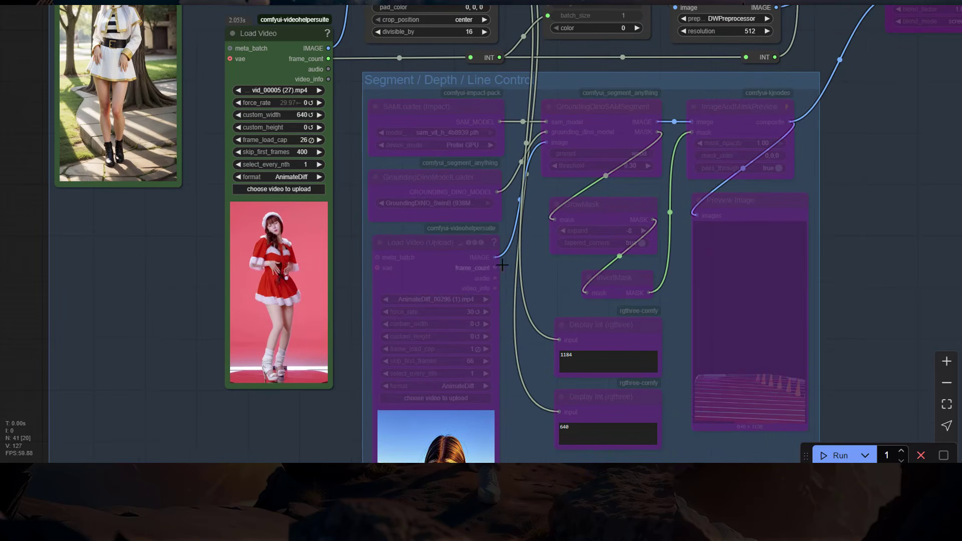
Step: Follow the running workflow's progress from the model loaders through WanVaceToVideo and KSampler to Video Combine
{"action": "left_click_drag", "start_coordinate": [503, 264], "coordinate": [280, 482]}
{"action": "left_click_drag", "start_coordinate": [607, 316], "coordinate": [449, 467]}
{"action": "scroll", "coordinate": [667, 311], "scroll_direction": "down", "scroll_amount": 2}
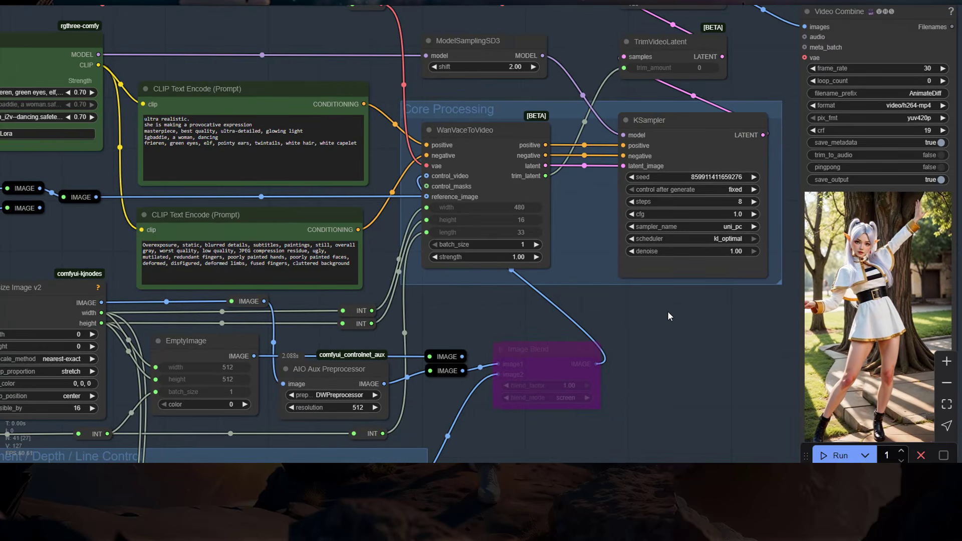
{"action": "scroll", "coordinate": [623, 327], "scroll_direction": "down", "scroll_amount": 1}
{"action": "scroll", "coordinate": [623, 327], "scroll_direction": "down", "scroll_amount": 2}
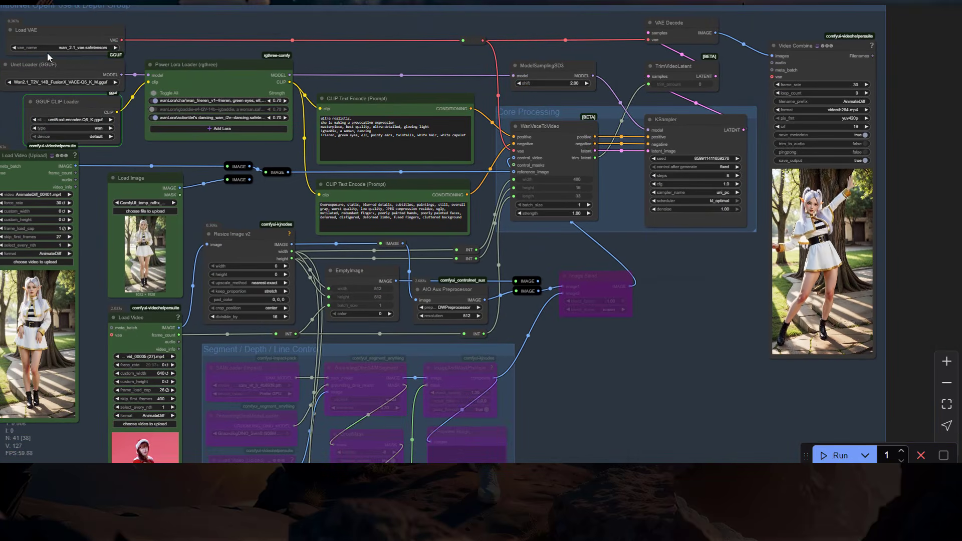
{"action": "scroll", "coordinate": [97, 103], "scroll_direction": "down", "scroll_amount": 1}
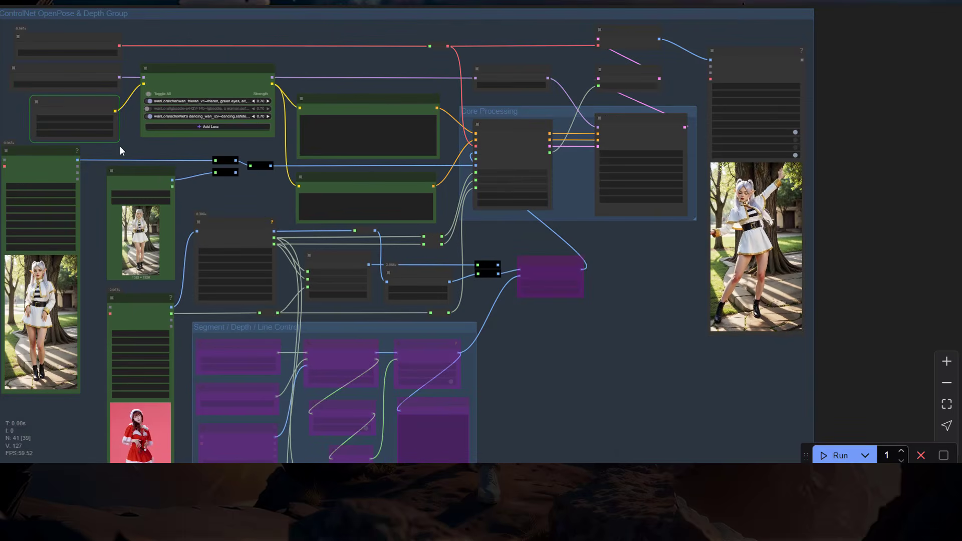
{"action": "scroll", "coordinate": [120, 147], "scroll_direction": "up", "scroll_amount": 1}
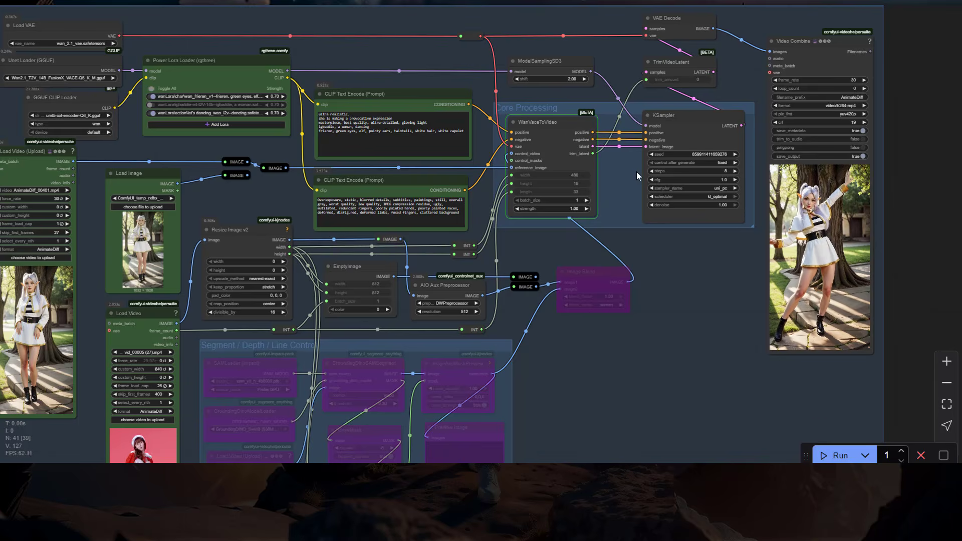
{"action": "scroll", "coordinate": [636, 171], "scroll_direction": "up", "scroll_amount": 1}
{"action": "left_click_drag", "start_coordinate": [614, 174], "coordinate": [359, 222]}
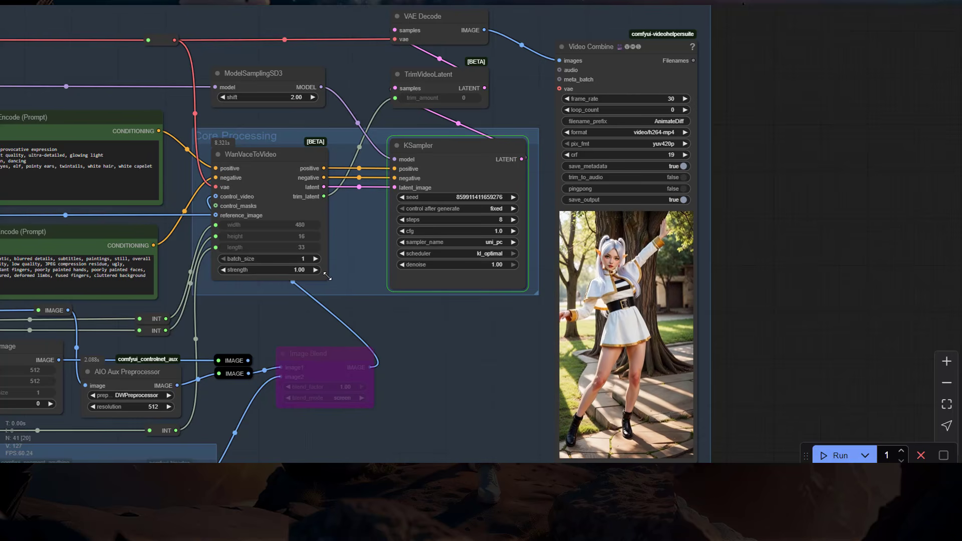
{"action": "left_click_drag", "start_coordinate": [327, 276], "coordinate": [223, 281]}
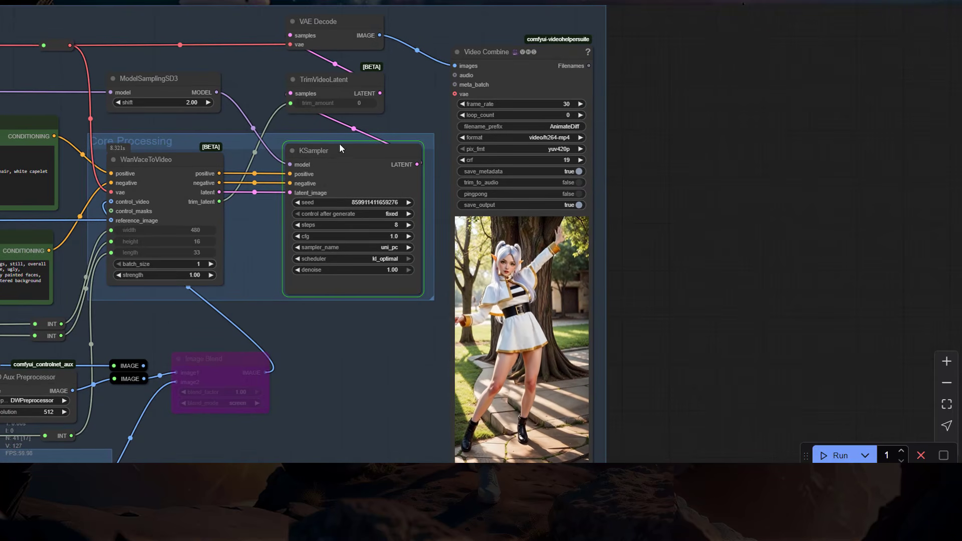
{"action": "scroll", "coordinate": [325, 185], "scroll_direction": "up", "scroll_amount": 2}
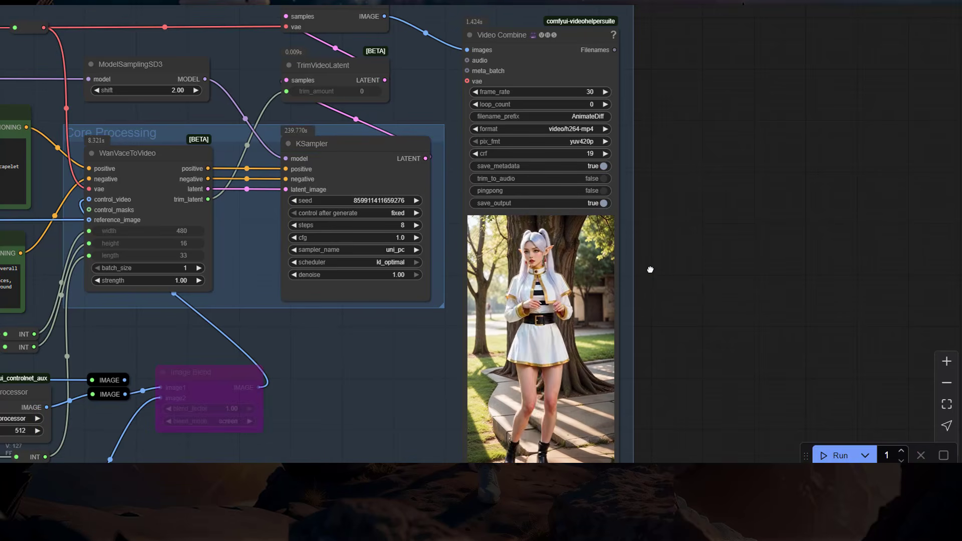
Step: Compare the generated video in Video Combine with the source dance clip in Load Video
{"action": "left_click_drag", "start_coordinate": [648, 268], "coordinate": [692, 206]}
{"action": "scroll", "coordinate": [371, 399], "scroll_direction": "down", "scroll_amount": 5}
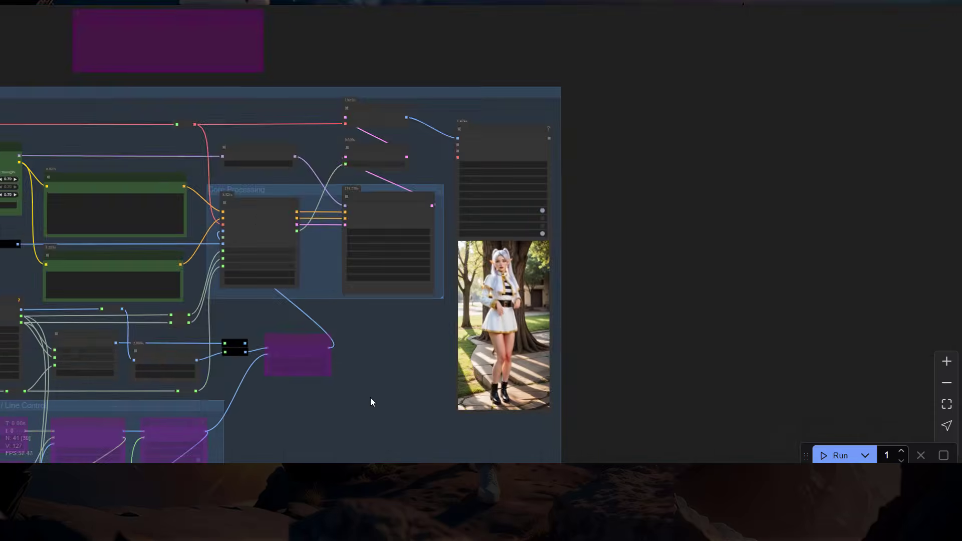
{"action": "left_click_drag", "start_coordinate": [371, 399], "coordinate": [566, 129]}
{"action": "scroll", "coordinate": [86, 253], "scroll_direction": "up", "scroll_amount": 6}
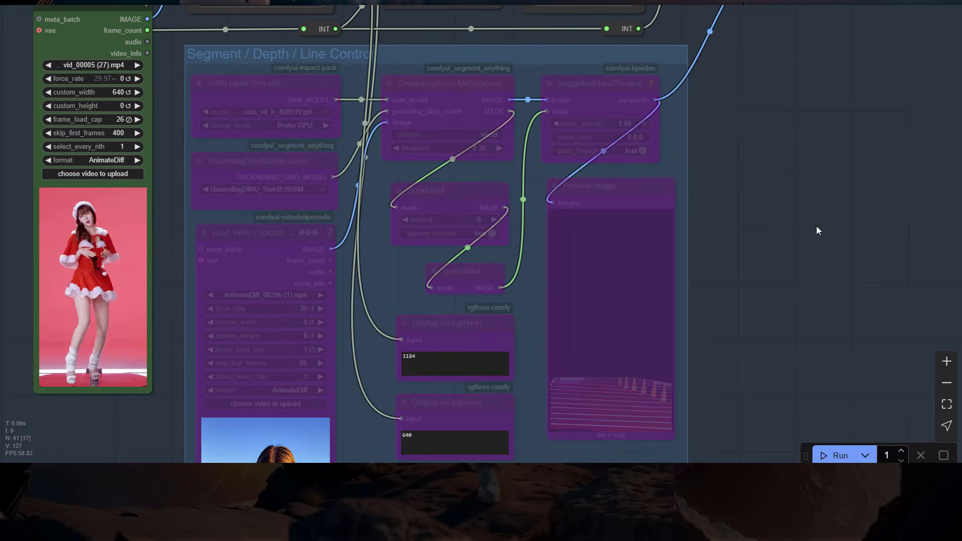
{"action": "left_click_drag", "start_coordinate": [815, 230], "coordinate": [422, 424]}
{"action": "left_click_drag", "start_coordinate": [526, 369], "coordinate": [351, 519]}
{"action": "left_click_drag", "start_coordinate": [473, 386], "coordinate": [428, 382]}
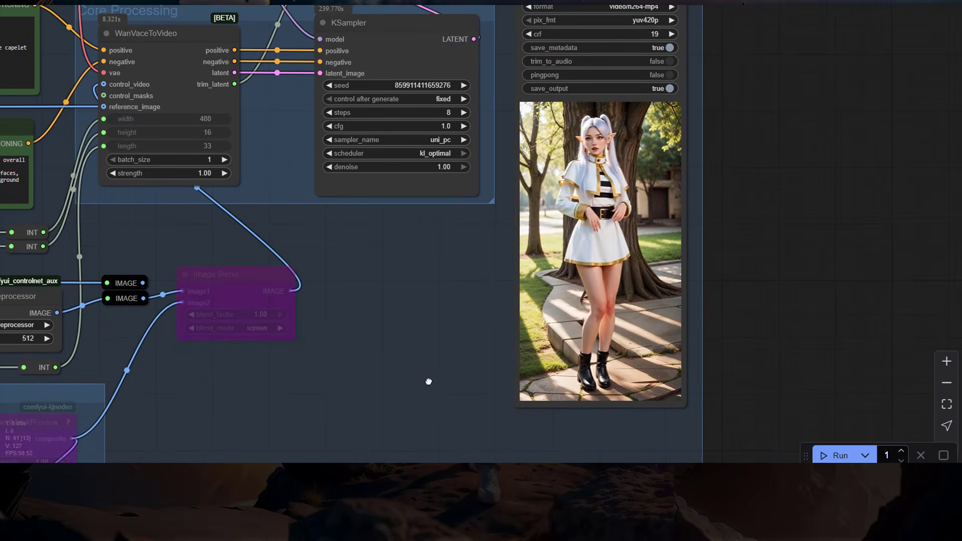
{"action": "scroll", "coordinate": [432, 380], "scroll_direction": "up", "scroll_amount": 2}
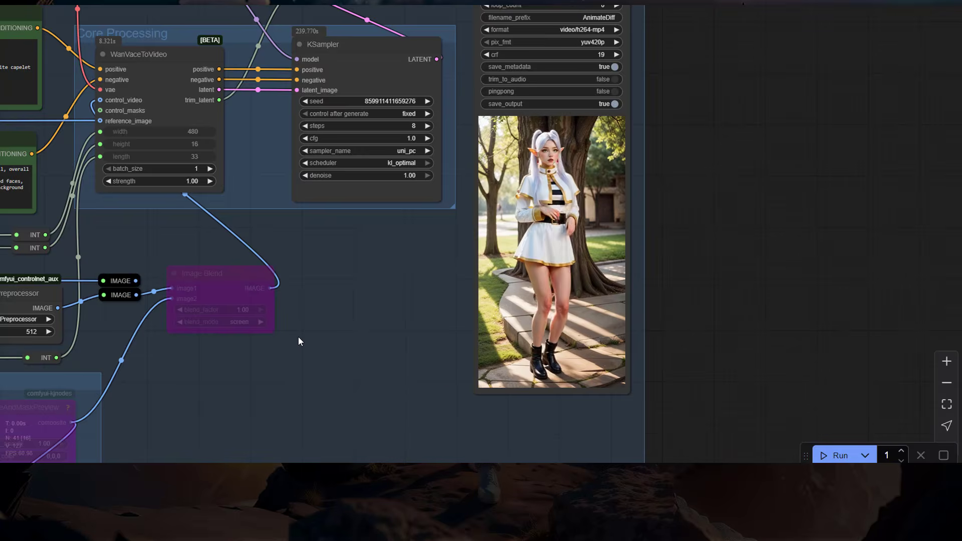
Step: Review the overall workflow and its control-image branch around Resize Image, AIO Aux Preprocessor and the bypassed segmentation group
{"action": "scroll", "coordinate": [299, 336], "scroll_direction": "down", "scroll_amount": 3}
{"action": "left_click_drag", "start_coordinate": [298, 337], "coordinate": [562, 281]}
{"action": "scroll", "coordinate": [482, 317], "scroll_direction": "down", "scroll_amount": 3}
{"action": "scroll", "coordinate": [536, 296], "scroll_direction": "down", "scroll_amount": 1}
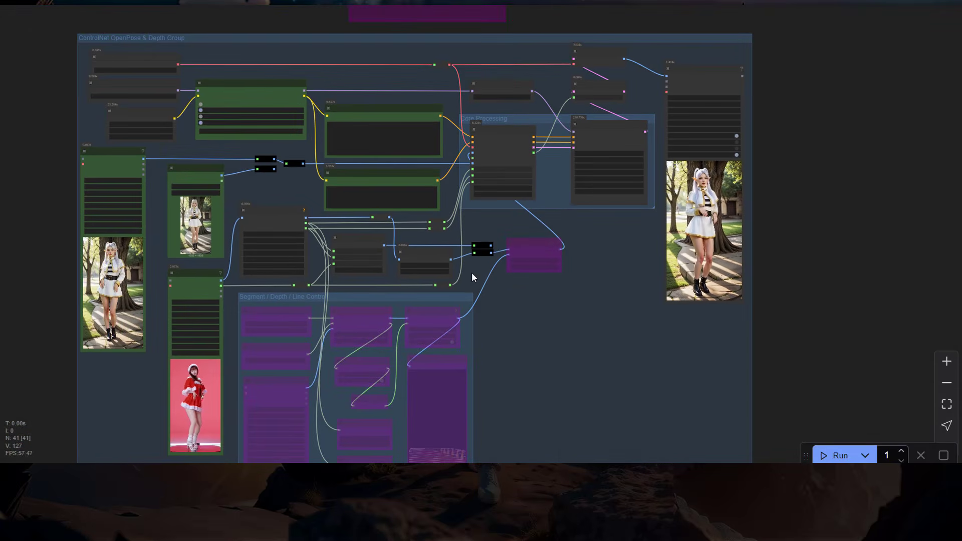
{"action": "scroll", "coordinate": [389, 279], "scroll_direction": "up", "scroll_amount": 5}
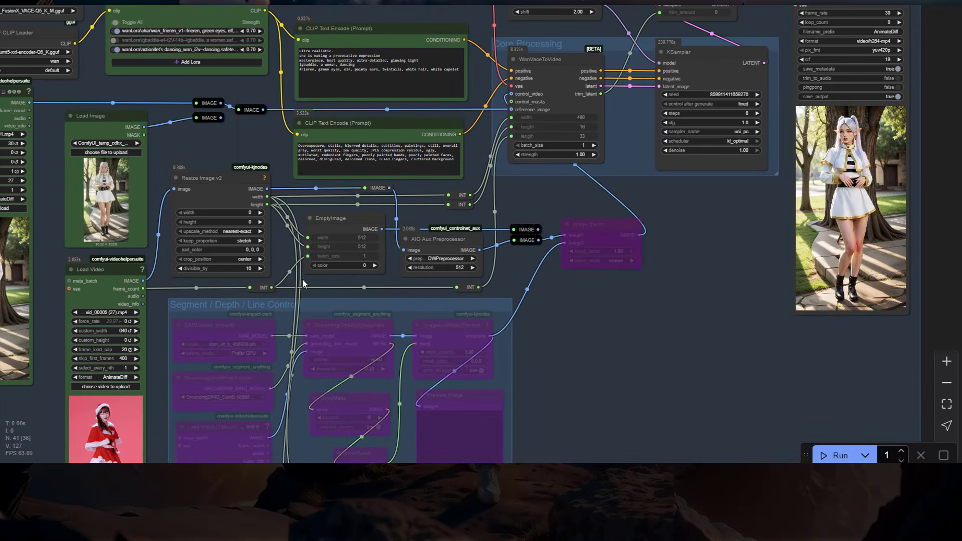